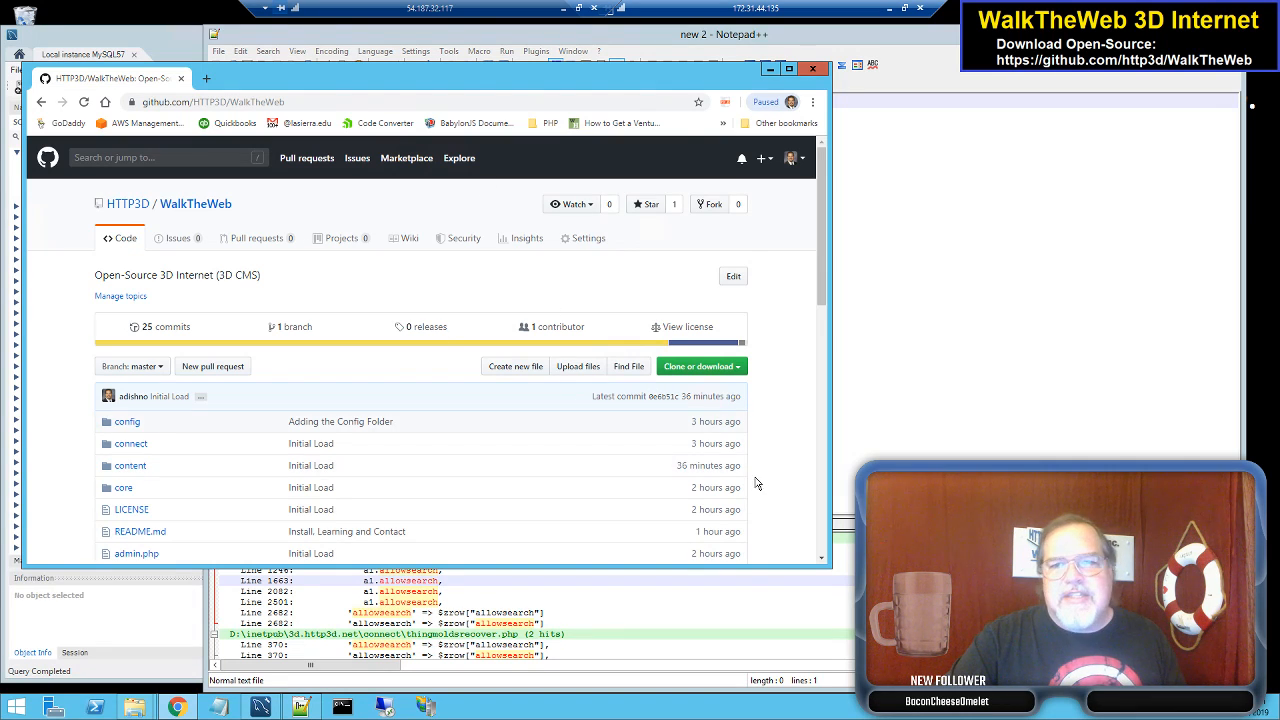
- Download the repository ZIP to the Desktop as WalkTheWeb-master.zip, replacing the existing file
left_click(705, 367)
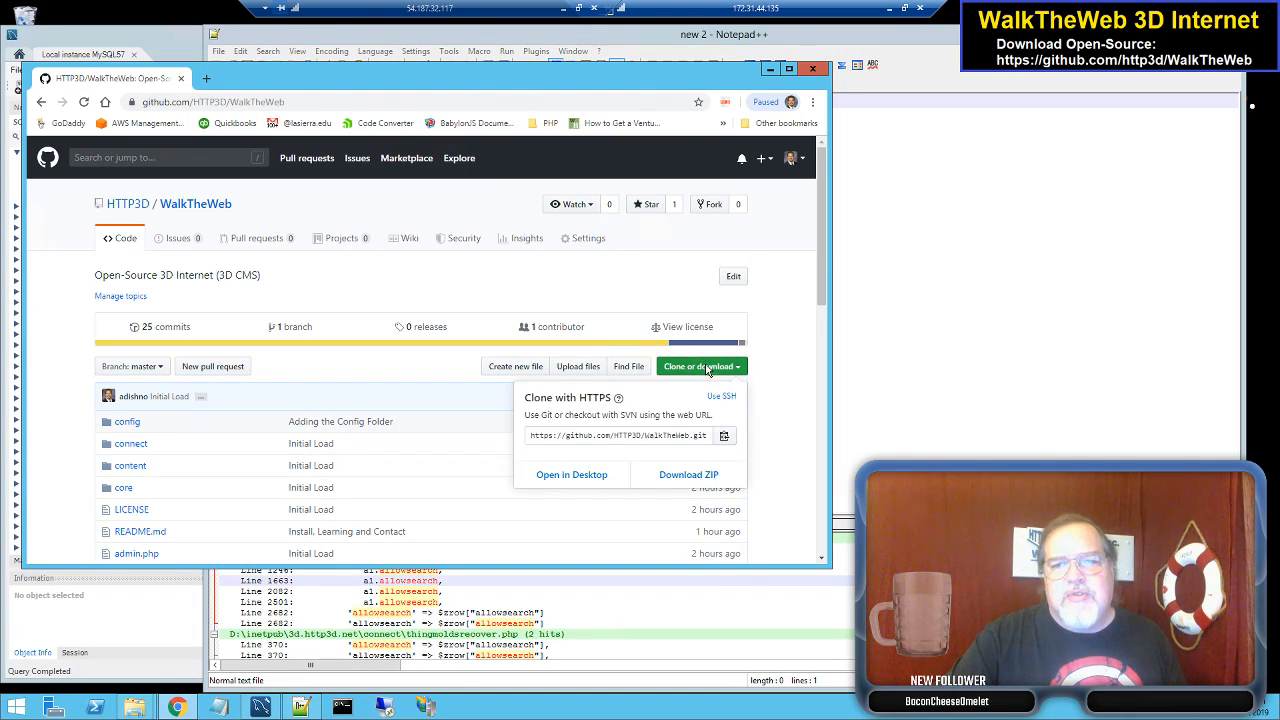
left_click(711, 477)
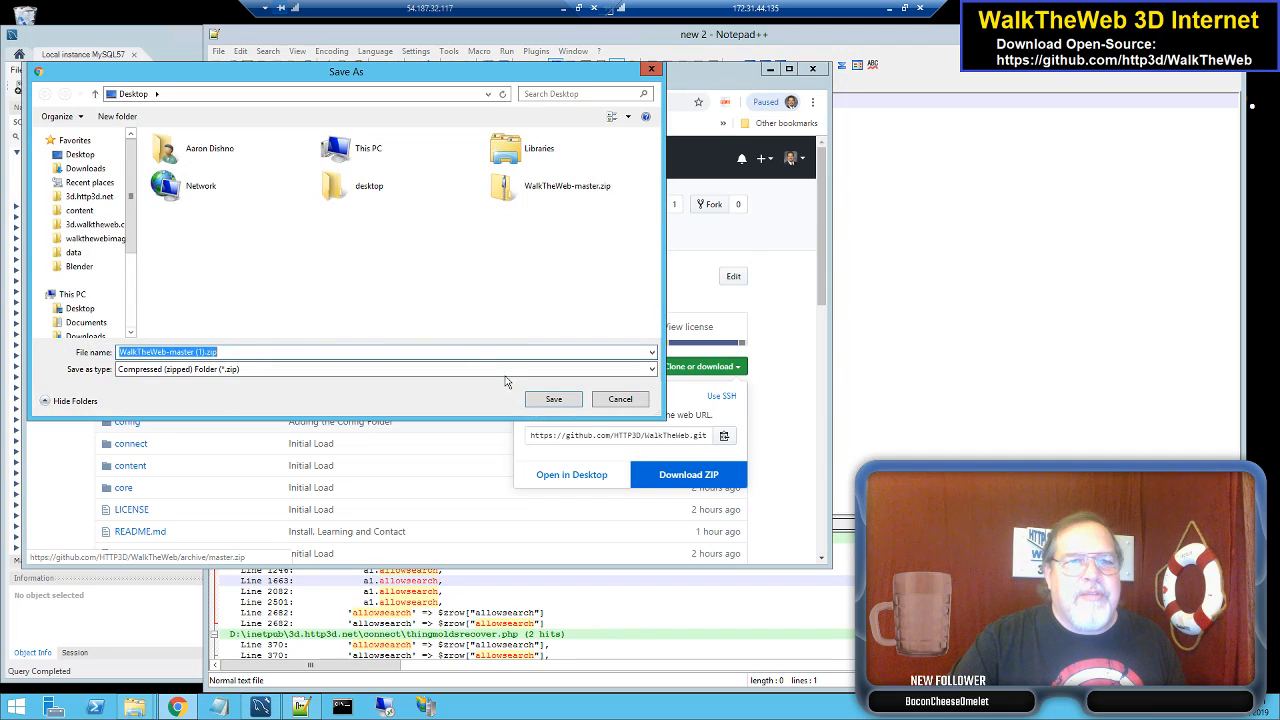
left_click(534, 192)
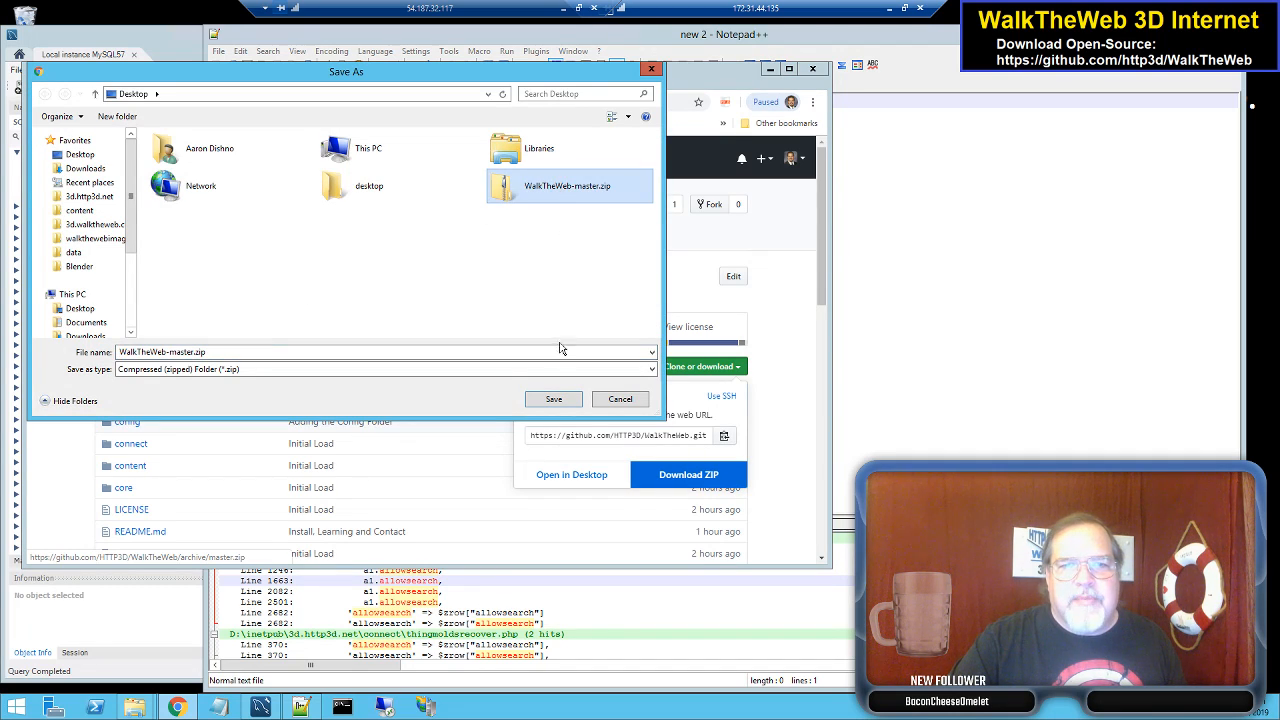
left_click(556, 399)
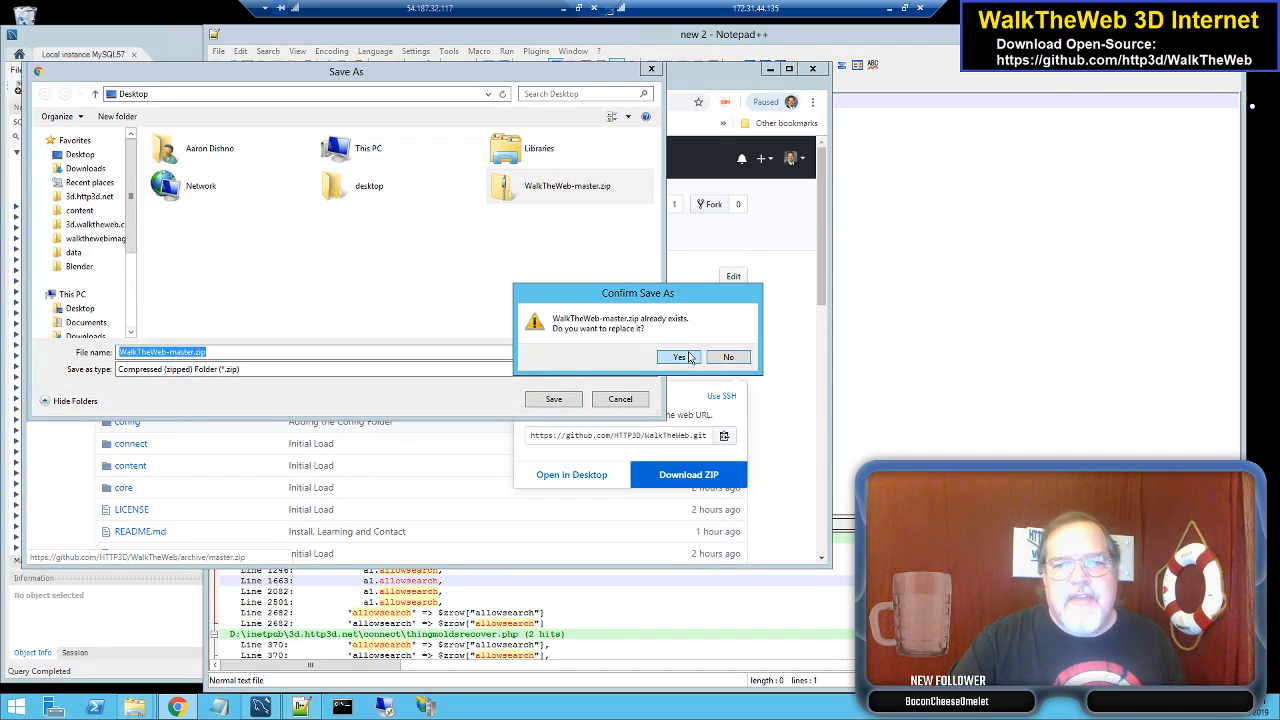
left_click(688, 357)
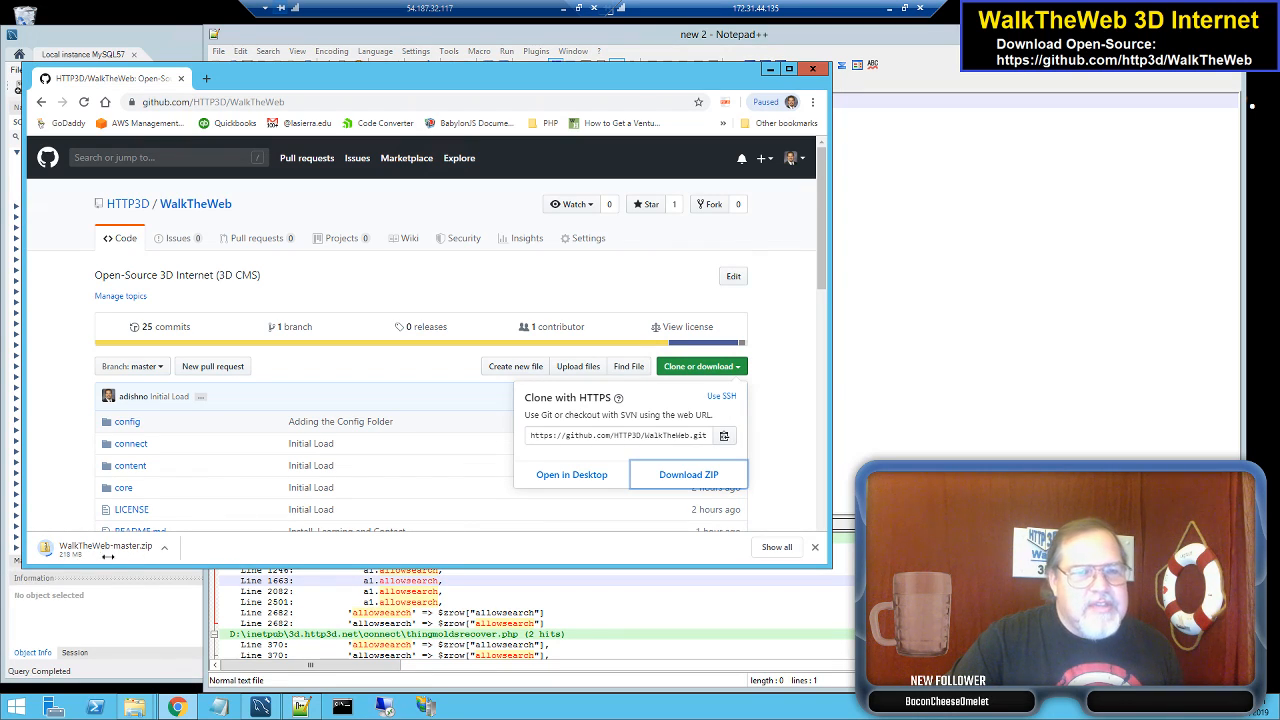
- Open the downloaded zip's WalkTheWeb-master folder and select all ten of its items
left_click(792, 430)
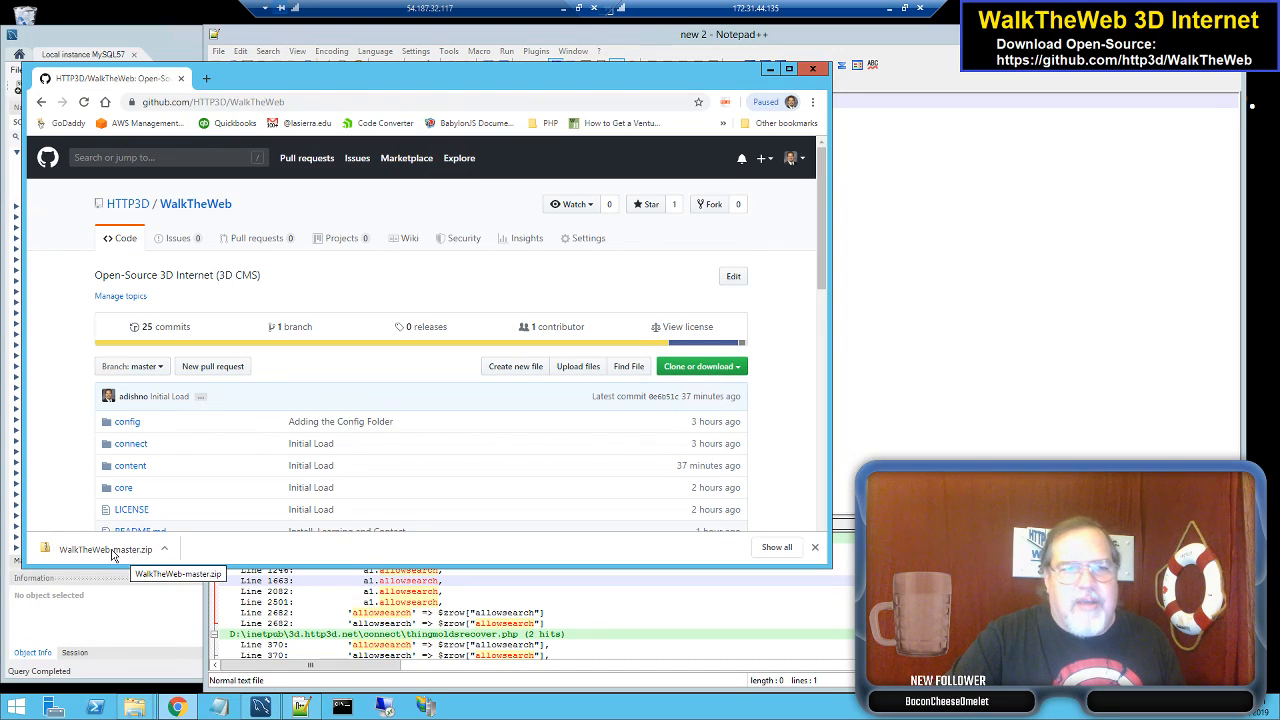
left_click(105, 550)
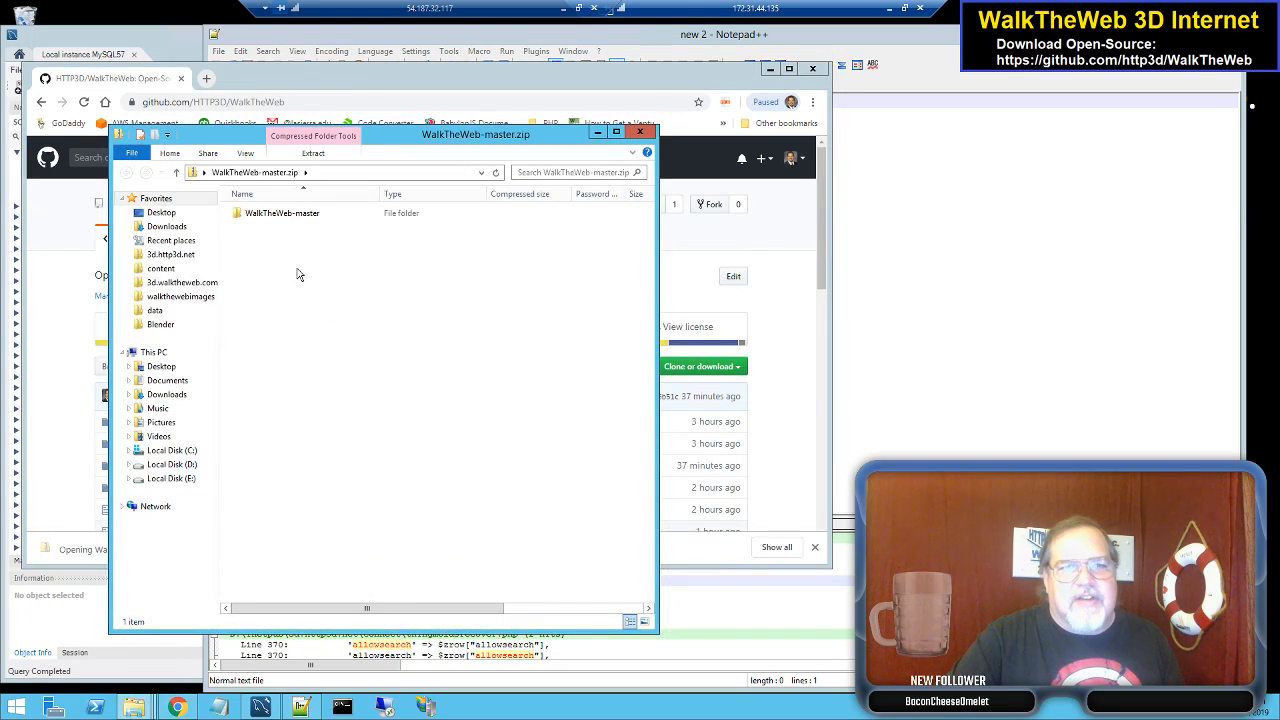
double_click(303, 218)
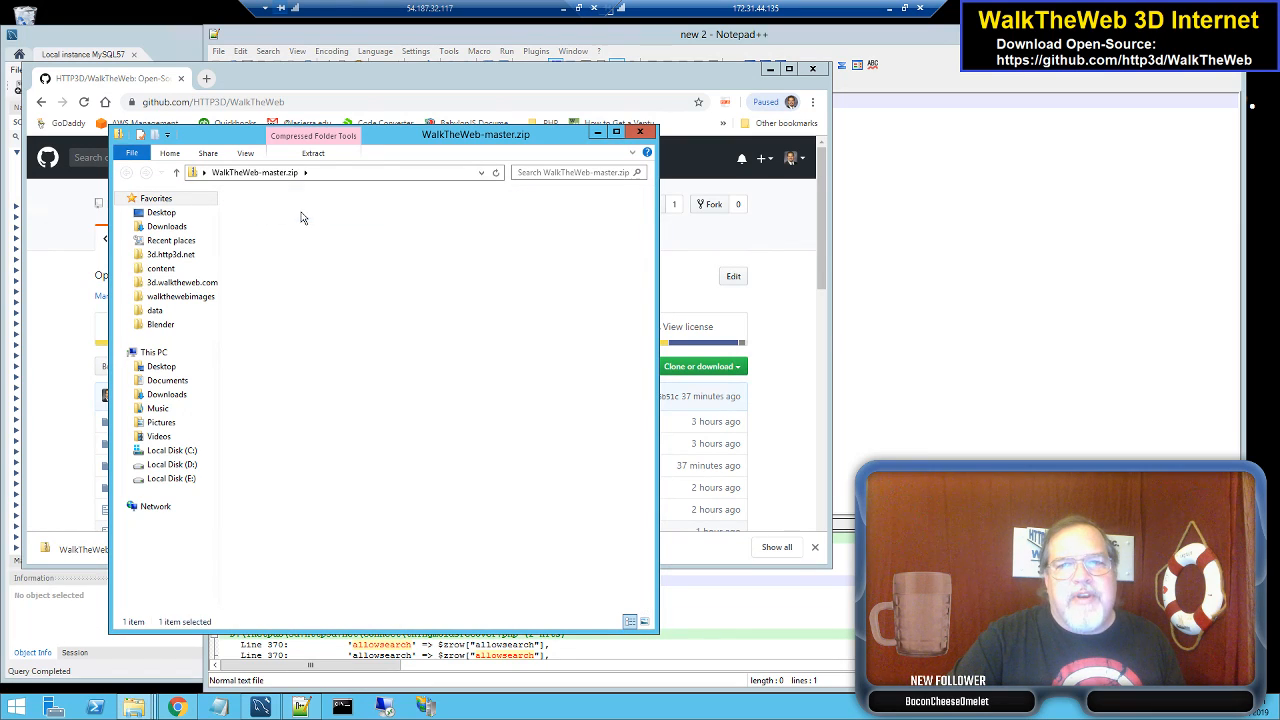
left_click(280, 218)
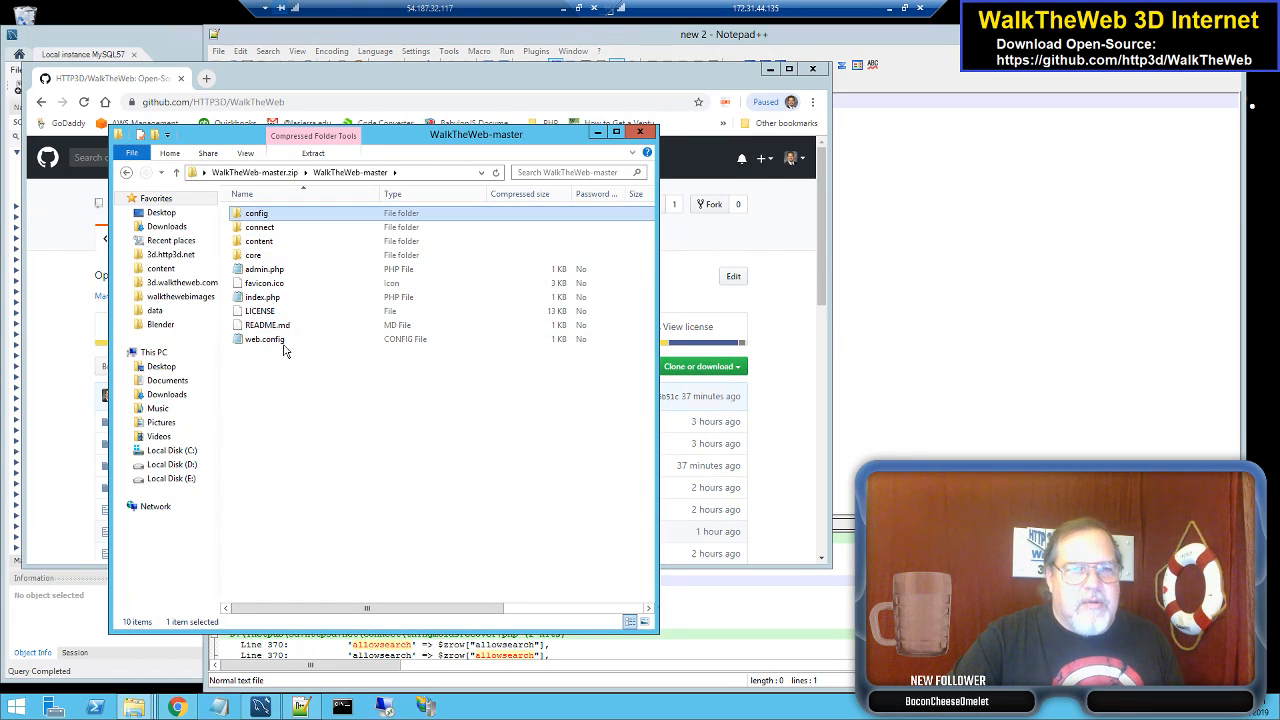
key("ctrl+a")
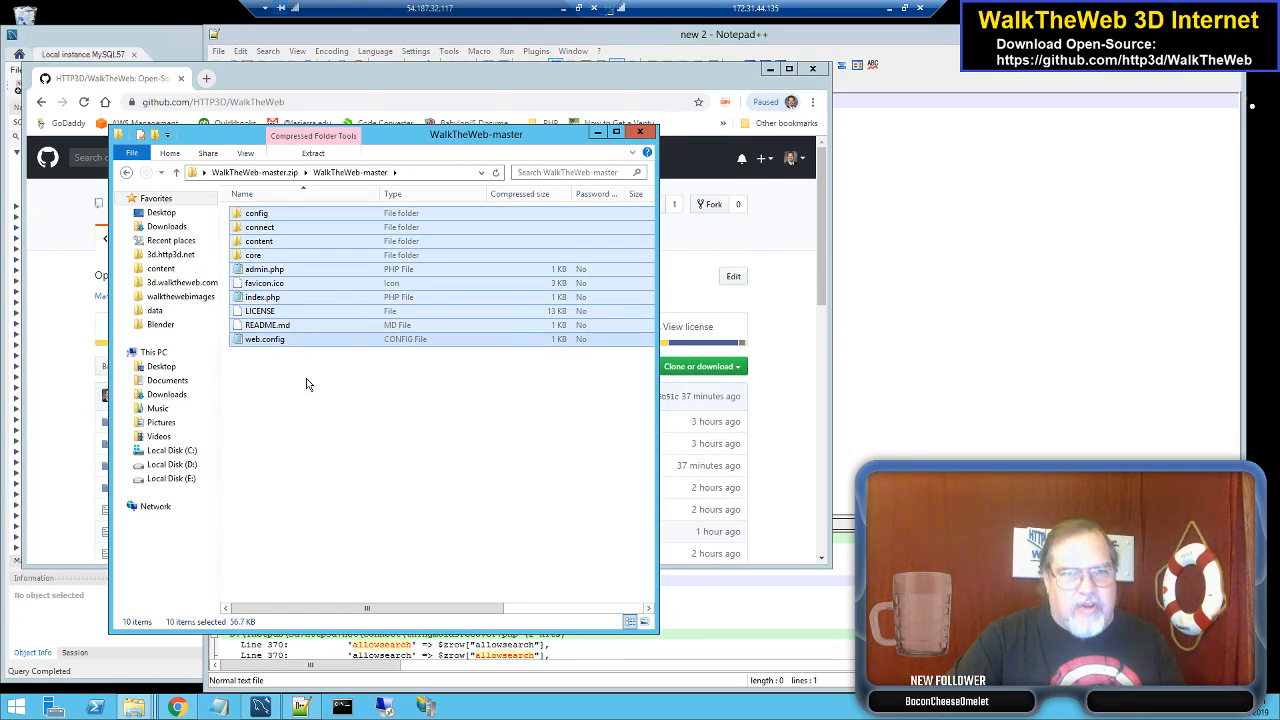
left_click(134, 707)
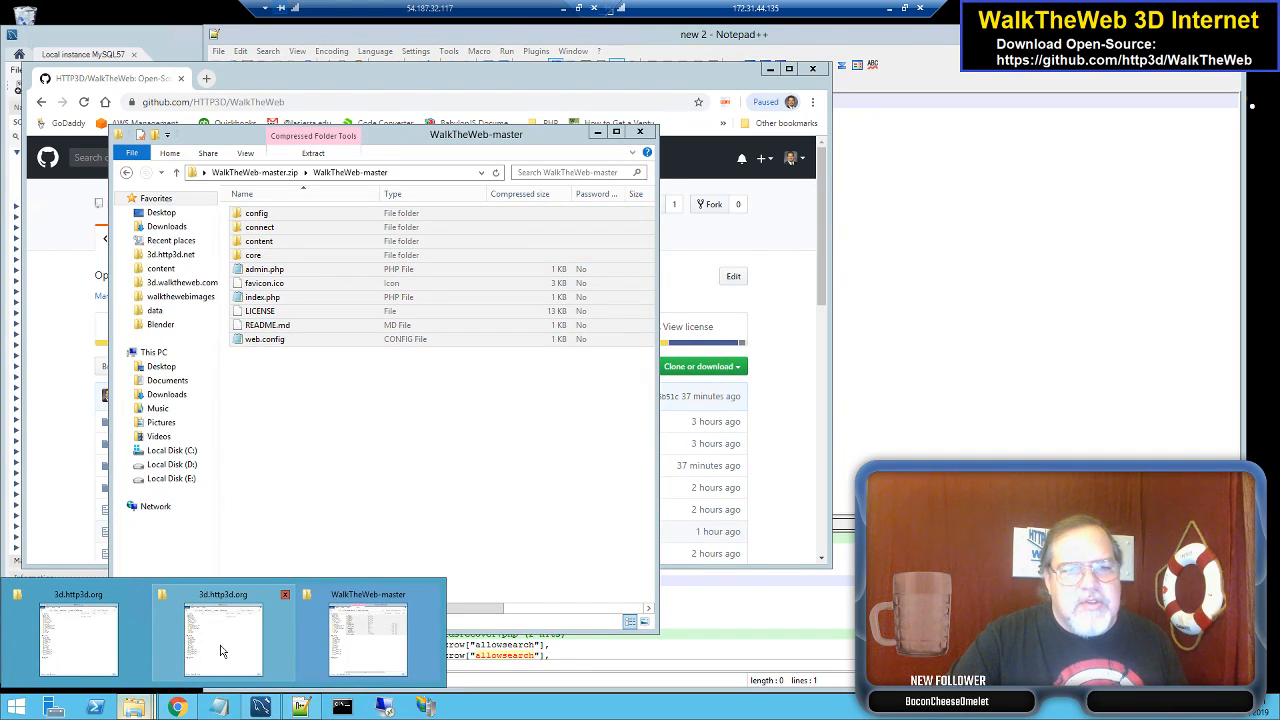
- Paste the WalkTheWeb-master items into D:\inetpub\3d.http3d.org, copying all 1,235 items
left_click(222, 651)
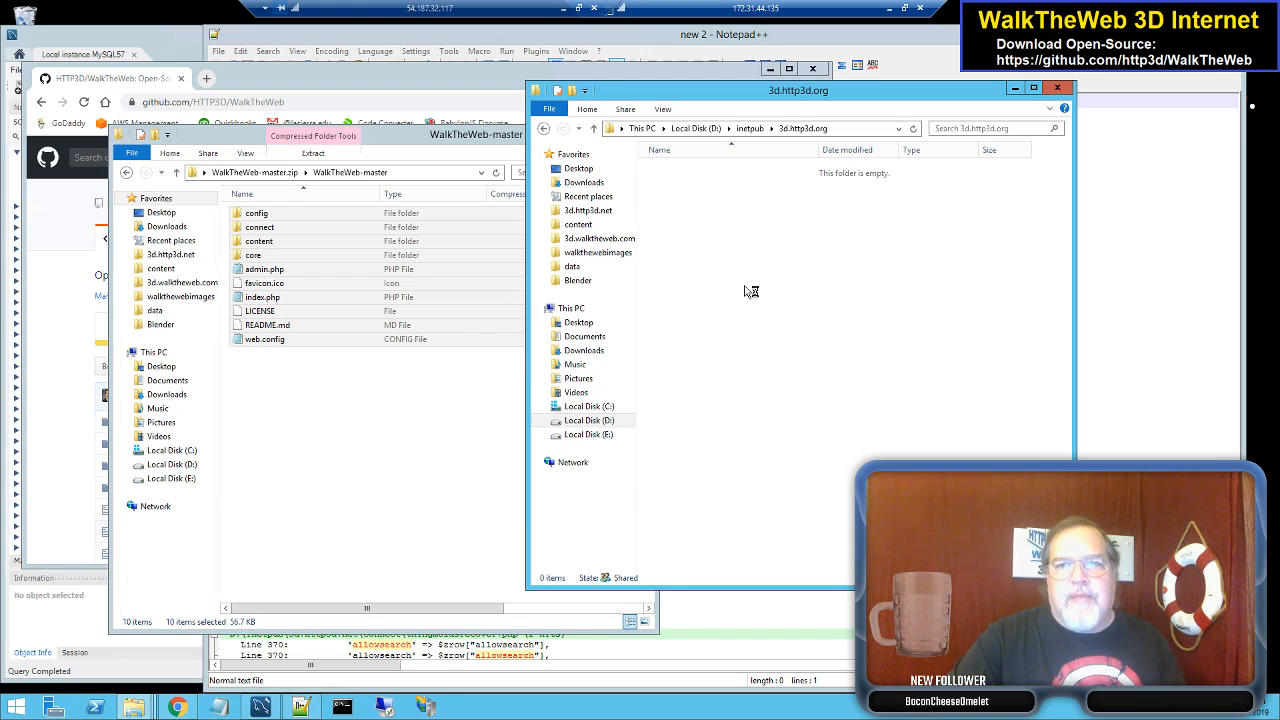
key("ctrl+v")
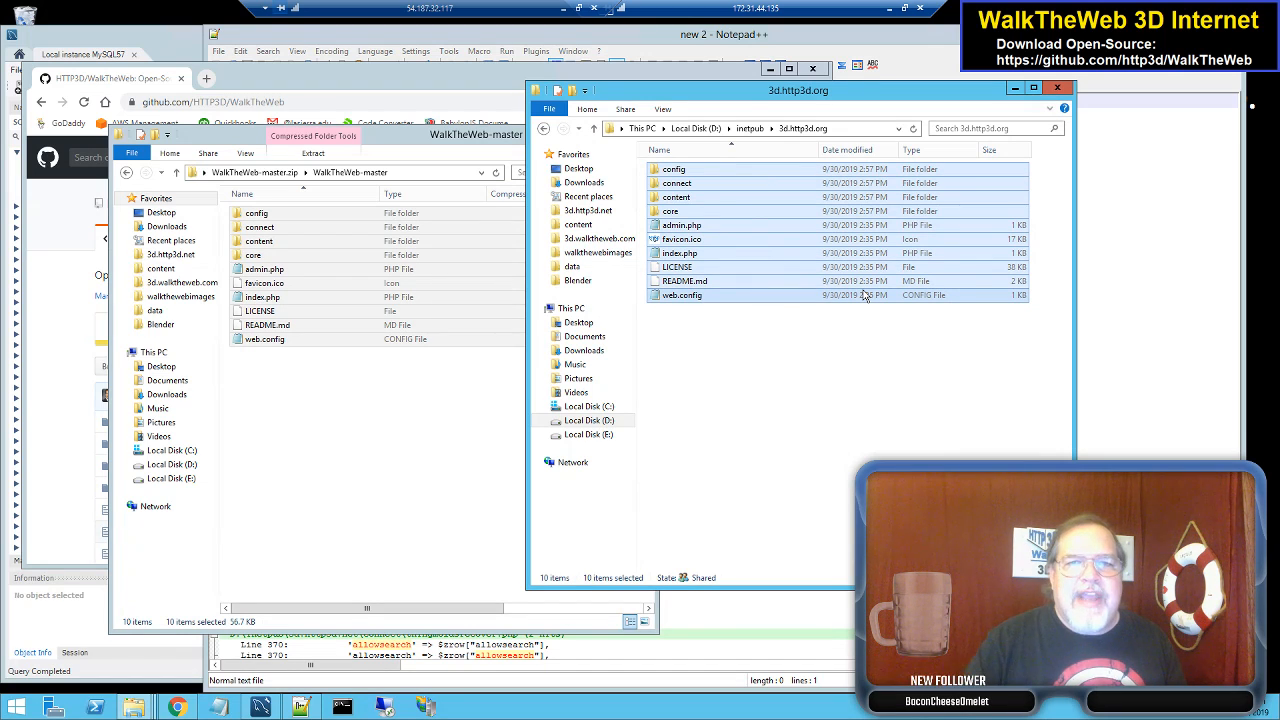
left_click(855, 395)
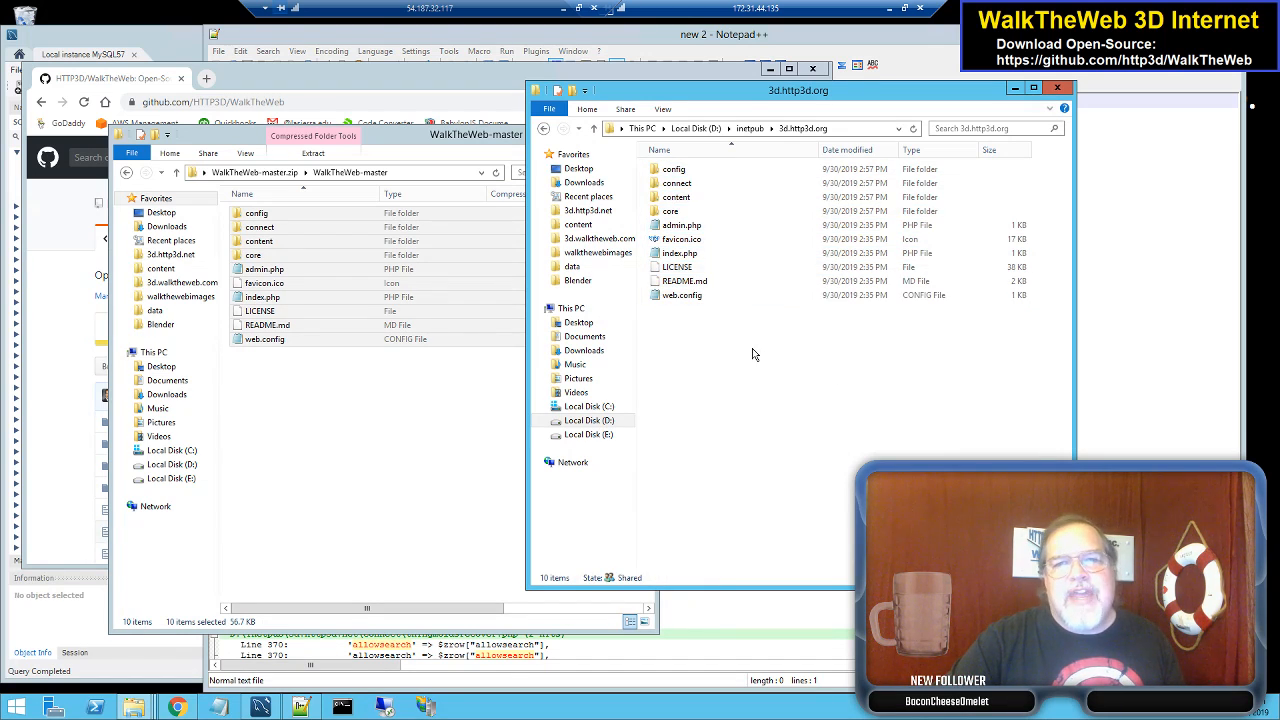
- Open the config folder inside 3d.http3d.org to find wtw_config-sample.php
left_click(703, 199)
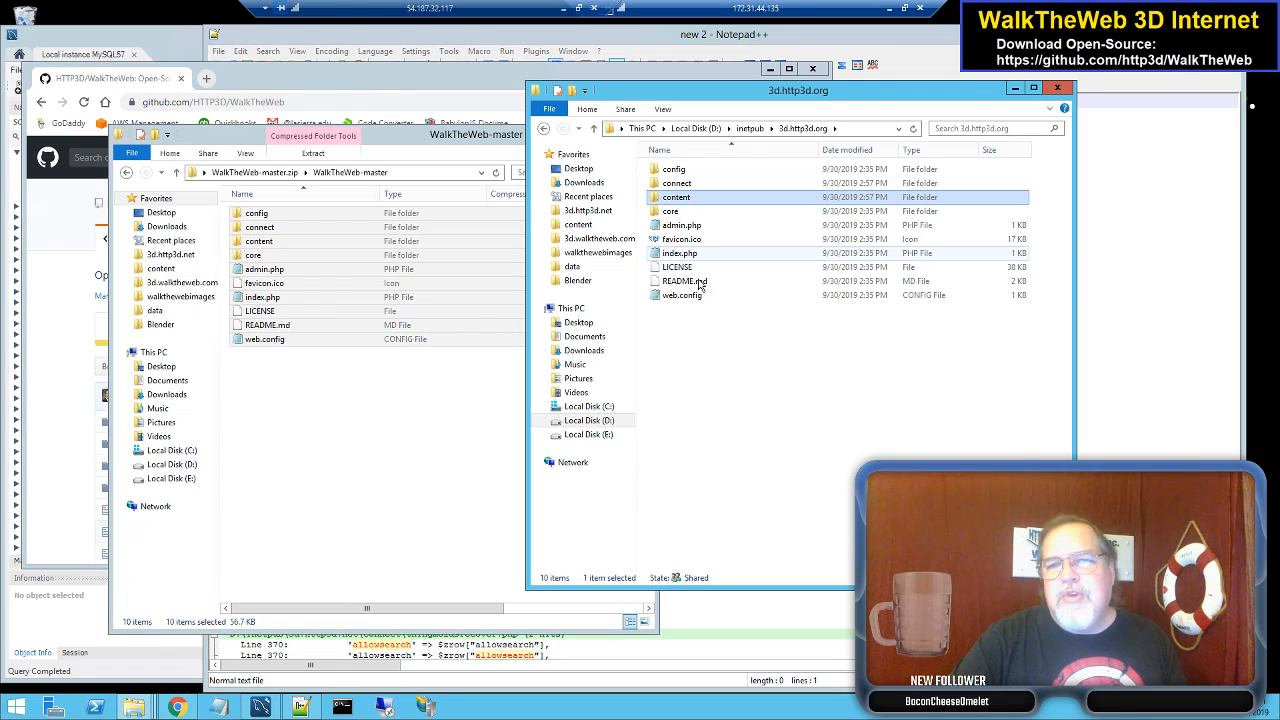
left_click(754, 365)
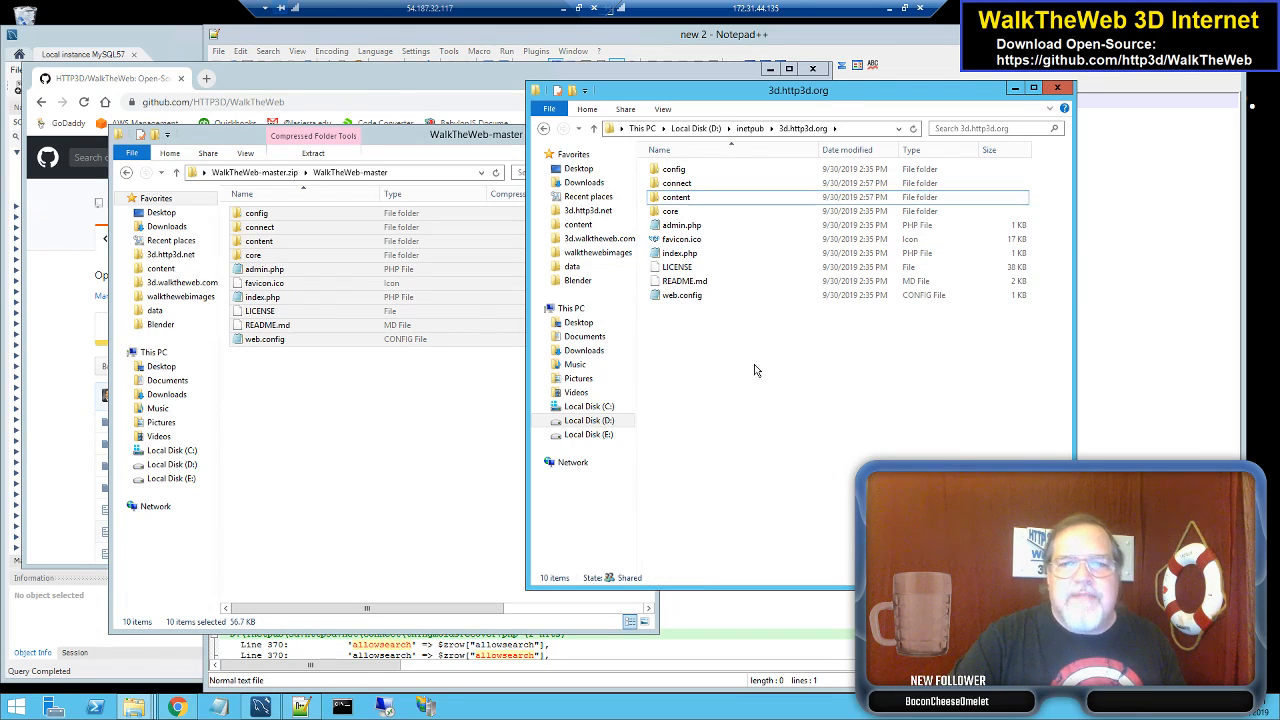
double_click(697, 172)
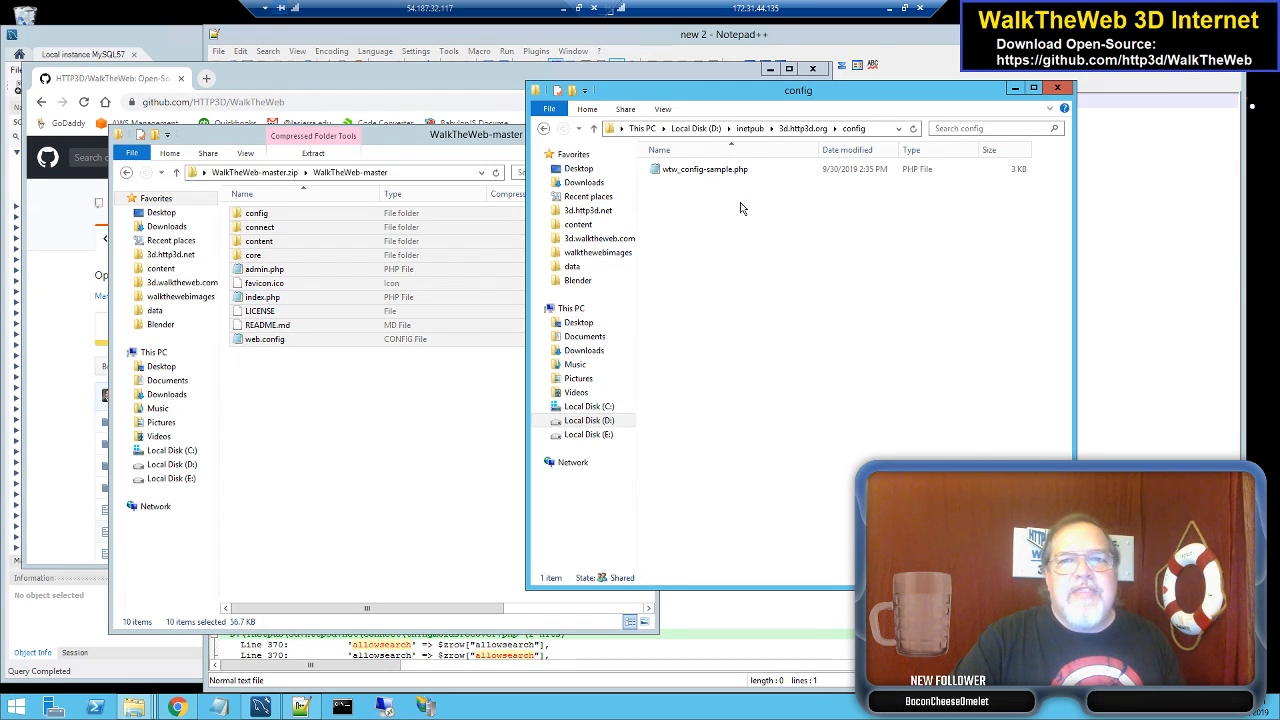
- Read wtw_config-sample.php in Notepad, close it, and return to the 3d.http3d.org folder
double_click(718, 172)
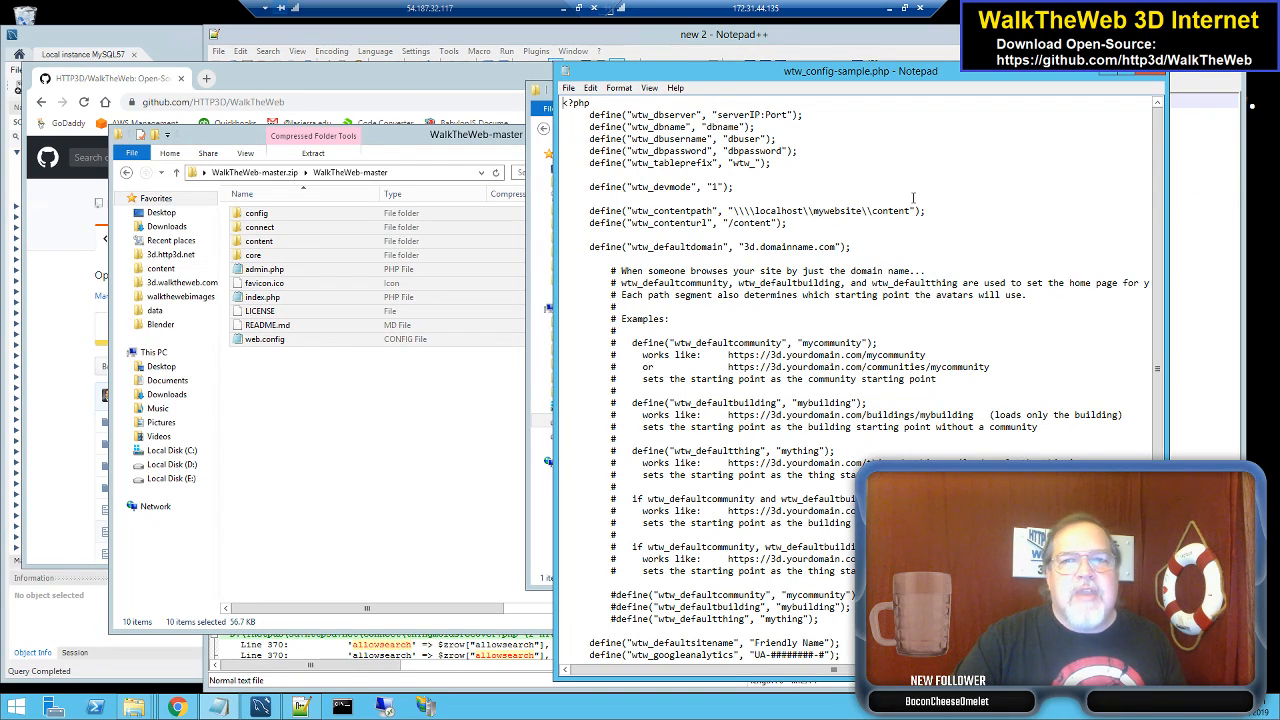
left_click(1155, 73)
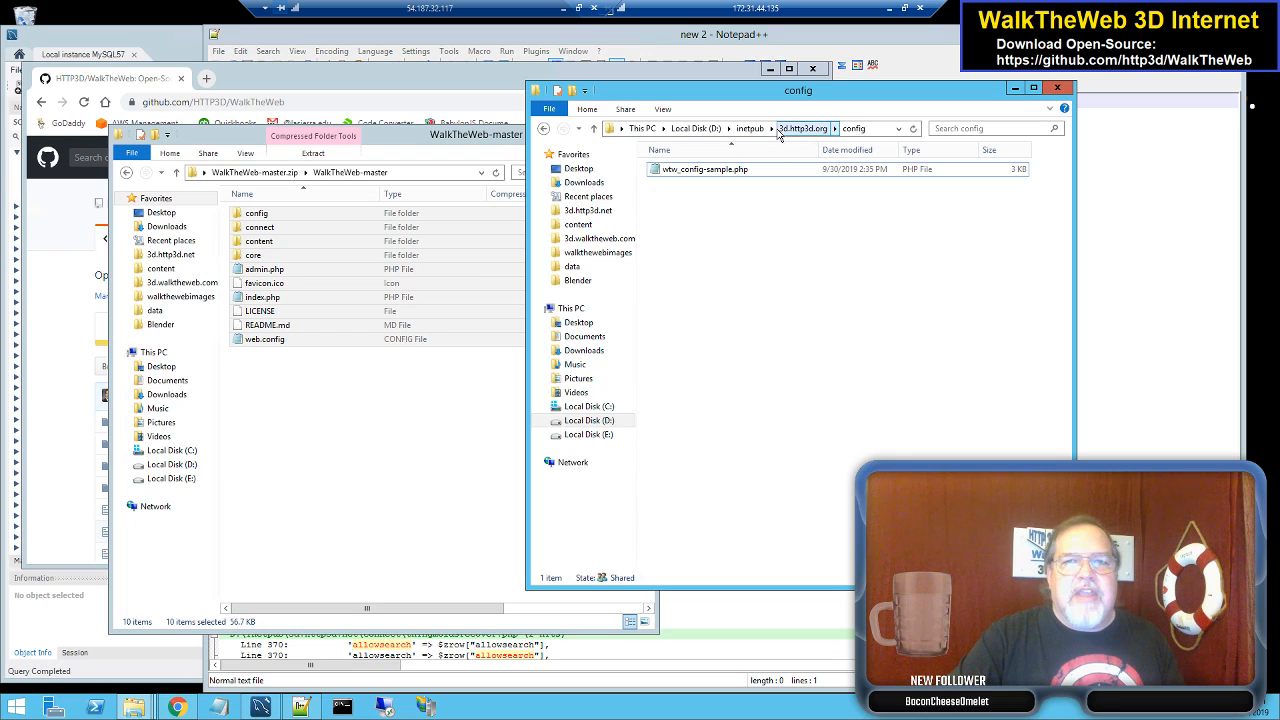
left_click(801, 129)
- Close the zip window and reload 3d.http3d.org in Chrome to reach Database Setup
left_click(762, 367)
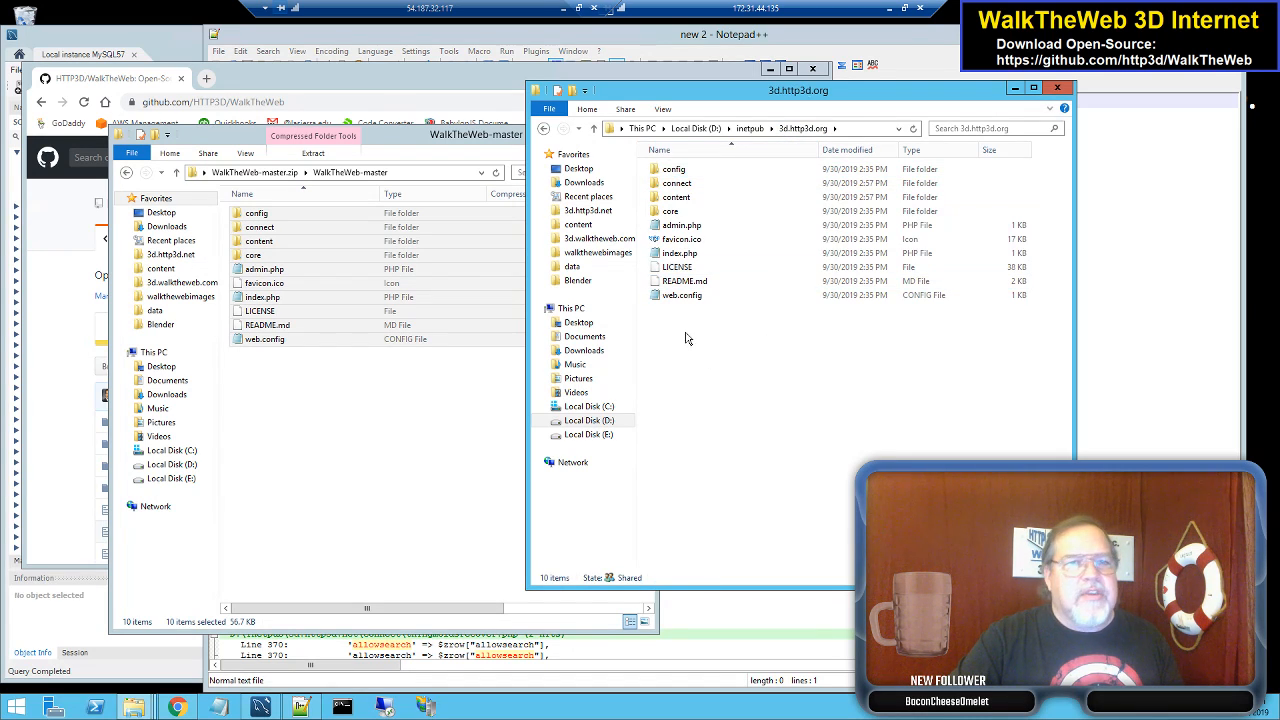
left_click(453, 155)
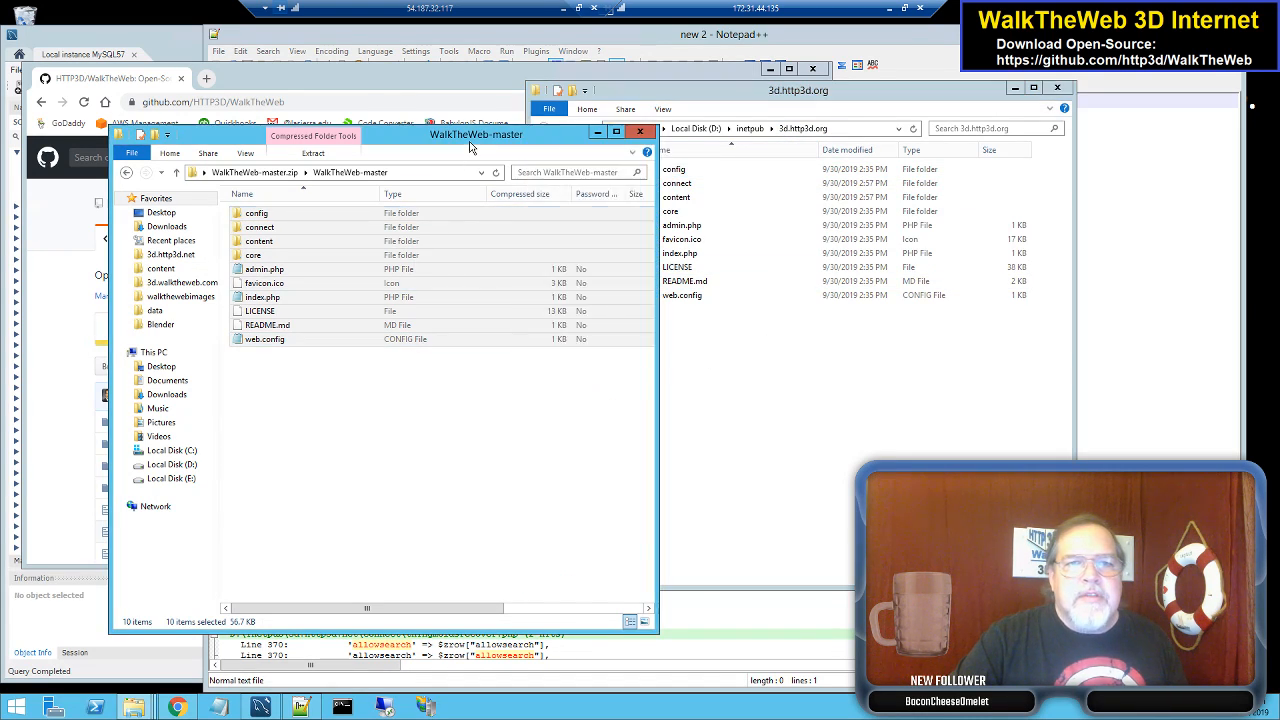
left_click(641, 134)
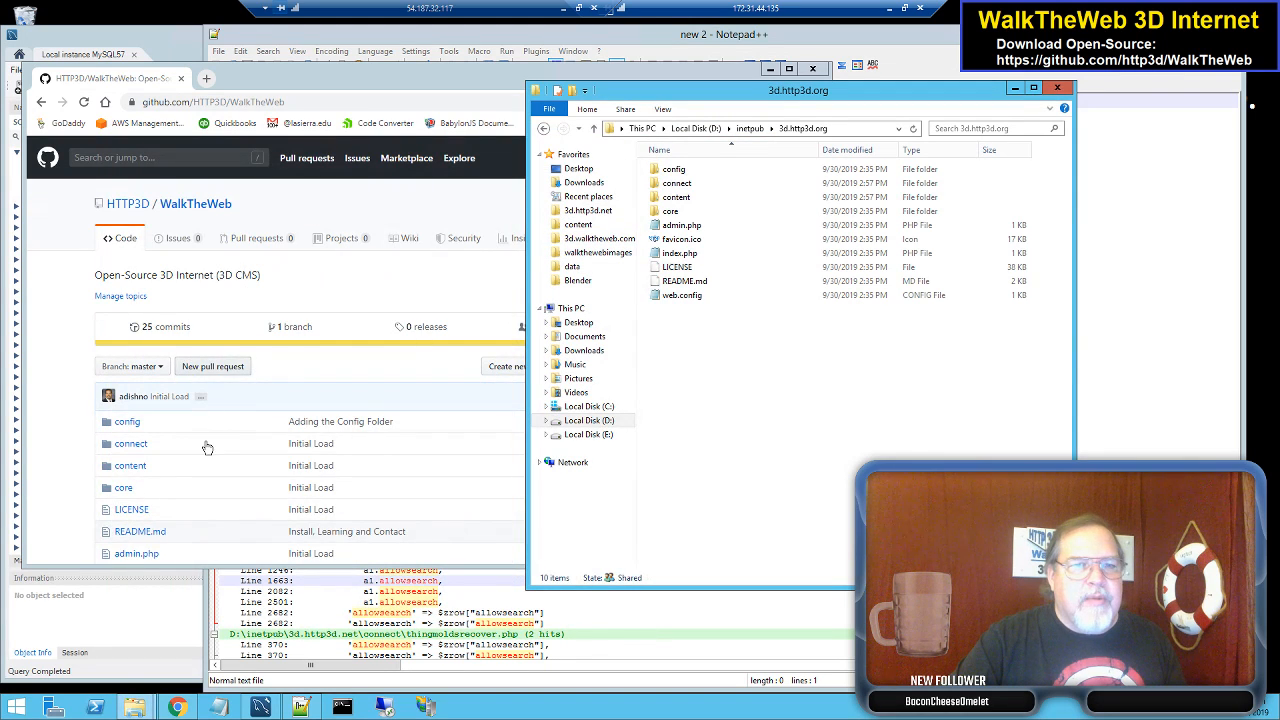
left_click(428, 82)
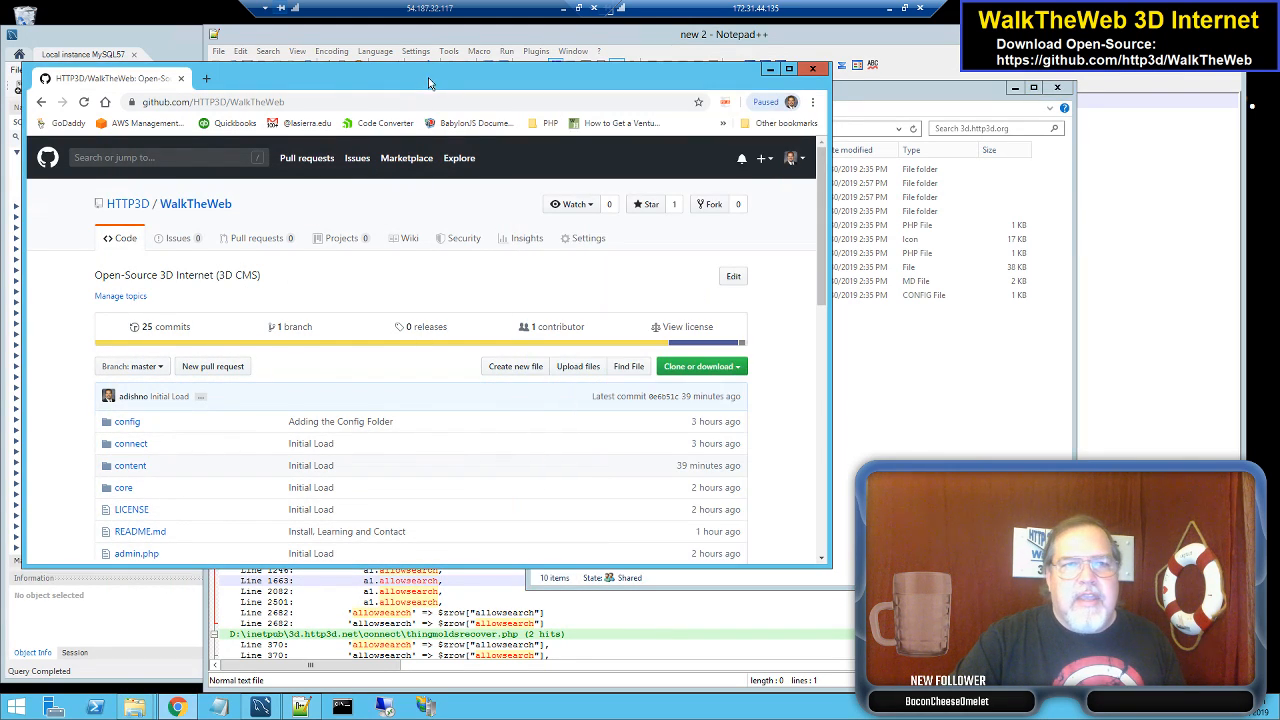
left_click(566, 9)
left_click(290, 35)
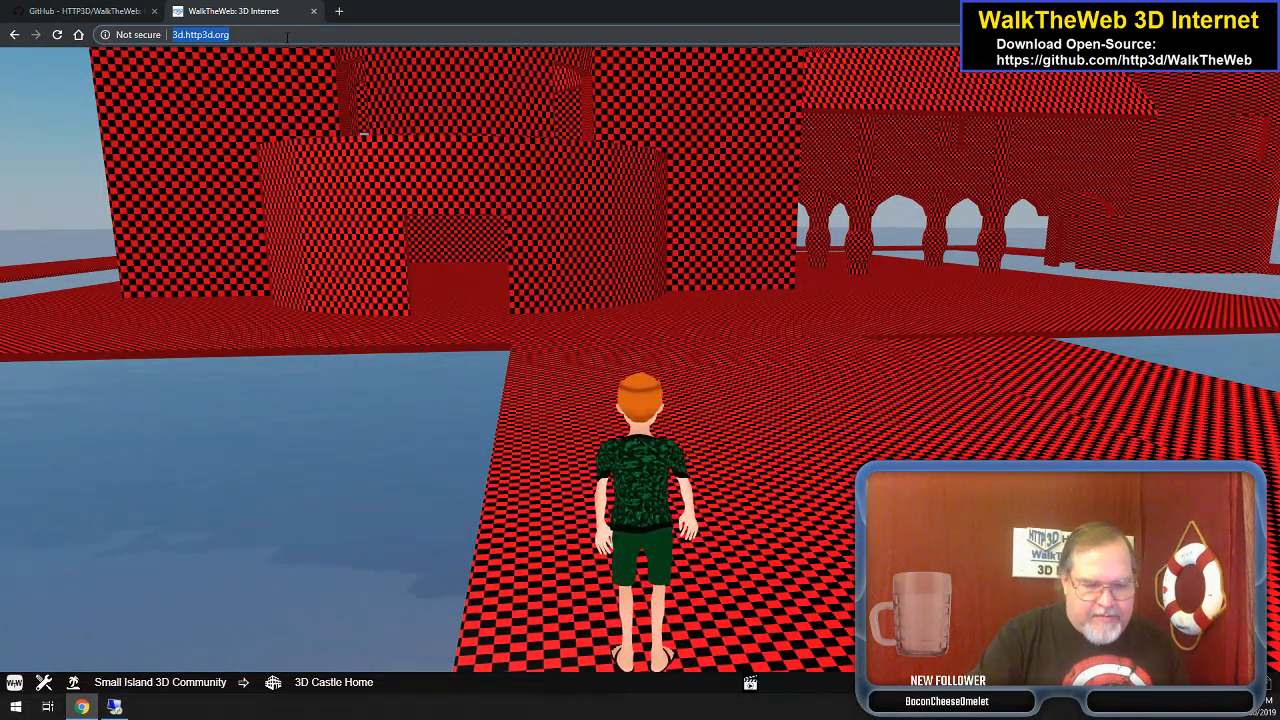
key("Return")
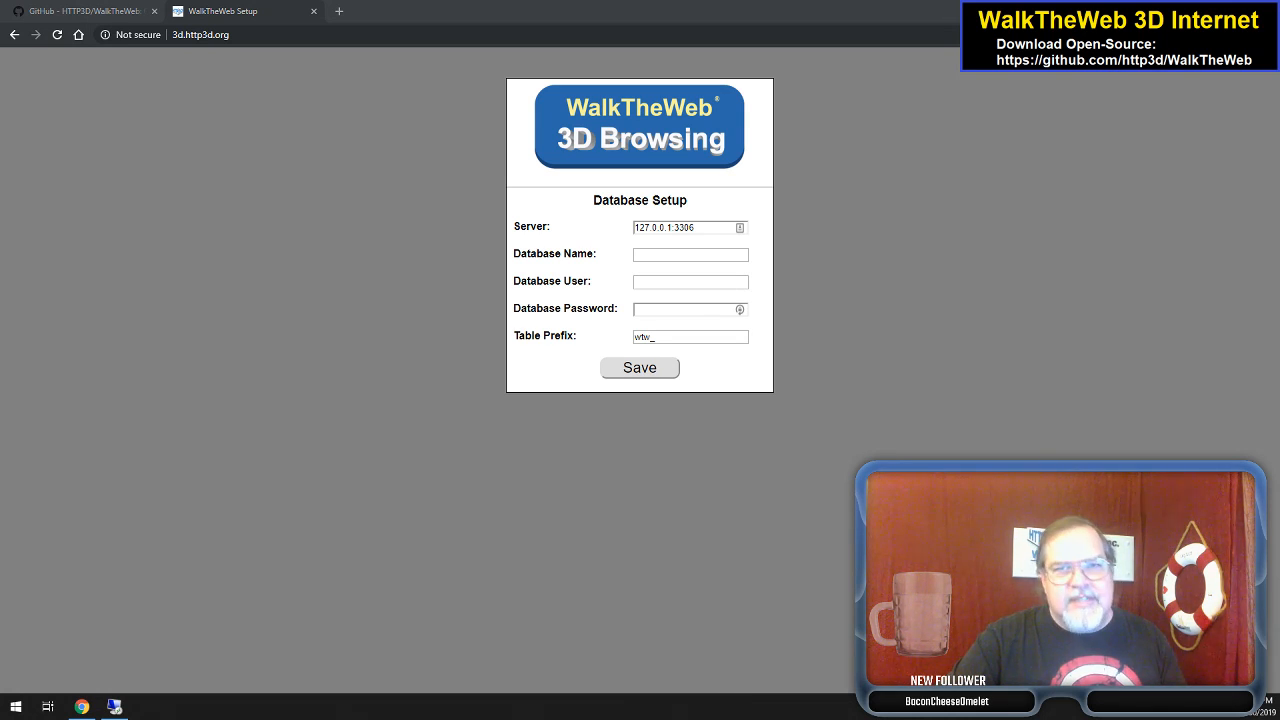
- Paste in server 172.31.44.136:3306, database name 3d_http3d_org and the database user
left_click(706, 227)
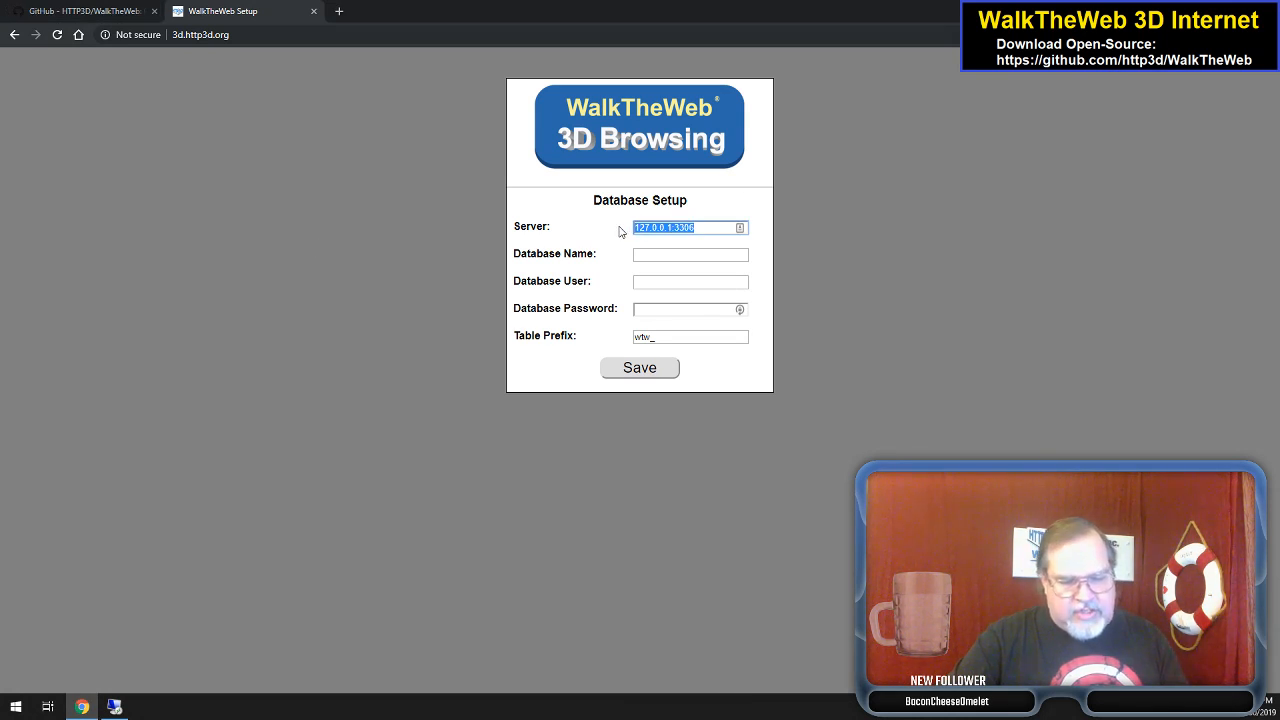
type("172.31.44.135:3306")
key("alt+Tab")
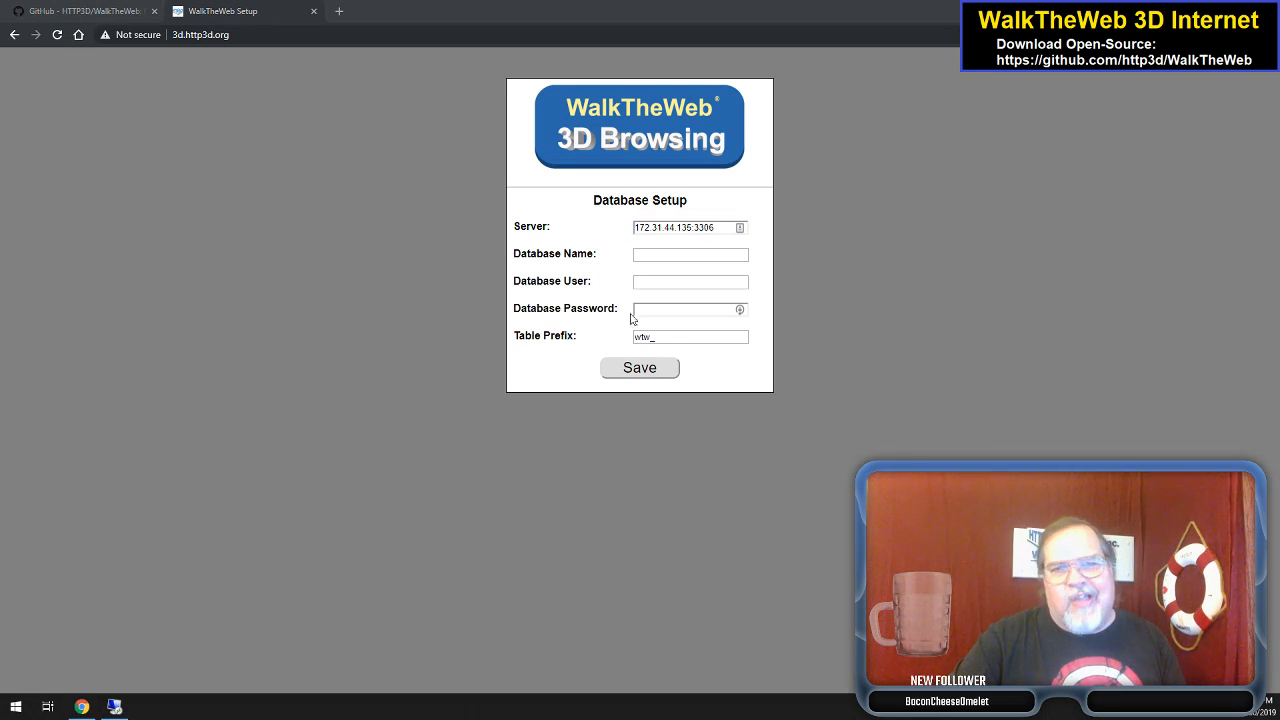
left_click(666, 255)
type("3d_http3d_org")
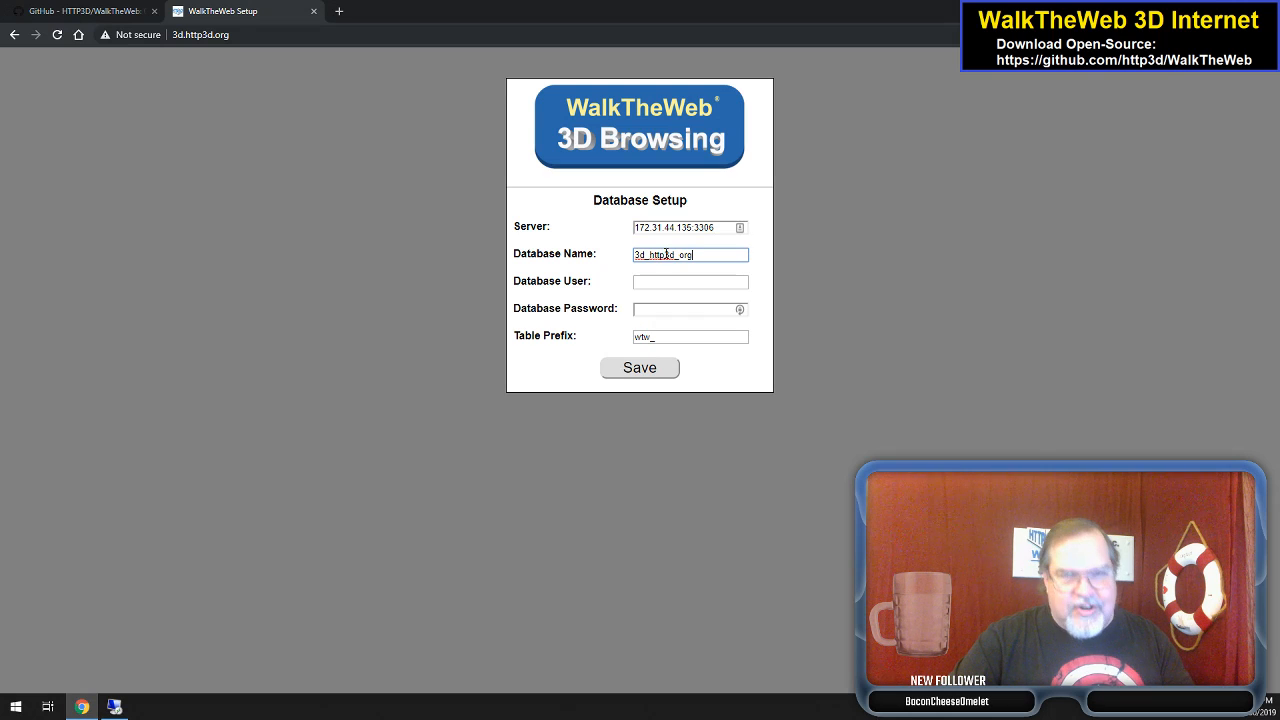
key("alt+Tab")
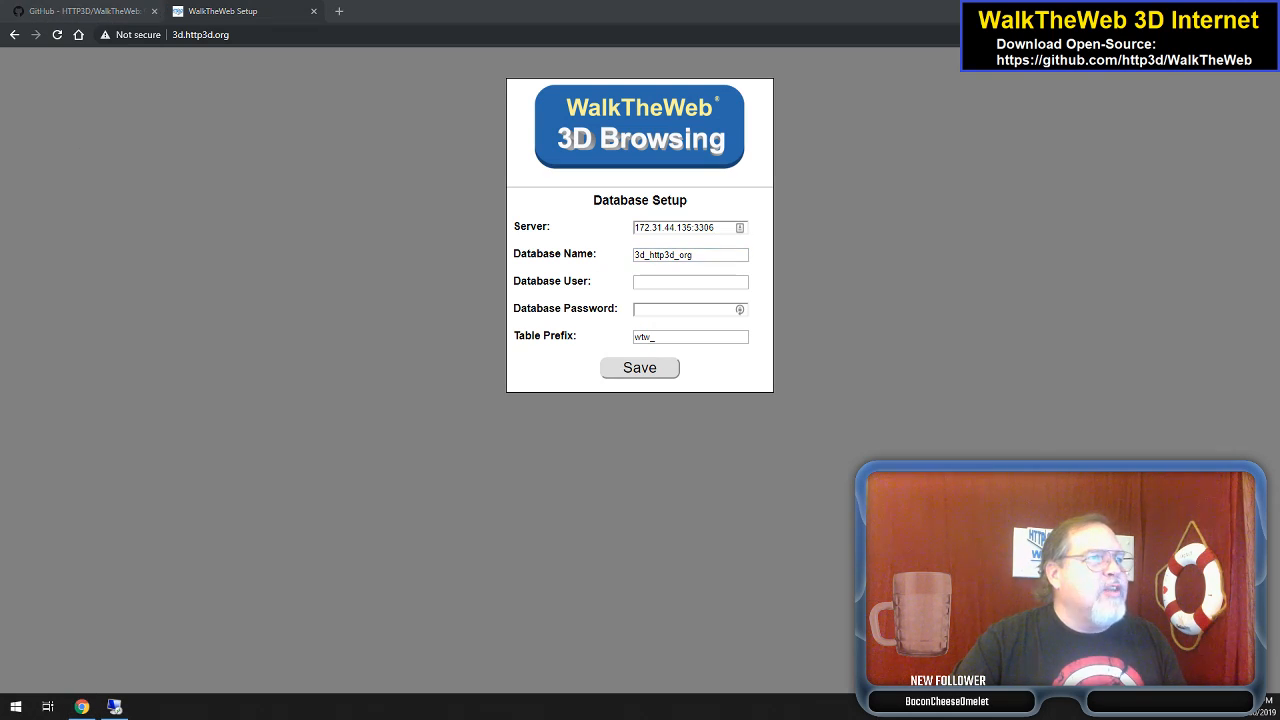
left_click(655, 283)
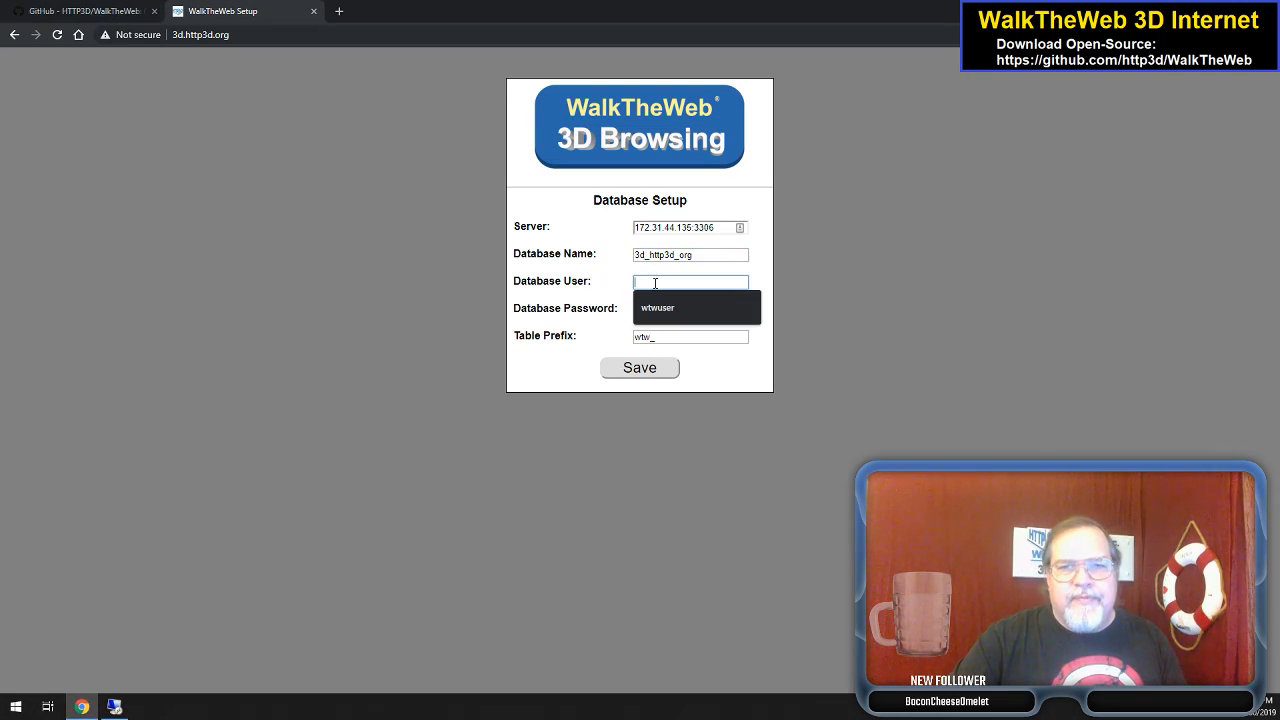
type("wtwuser")
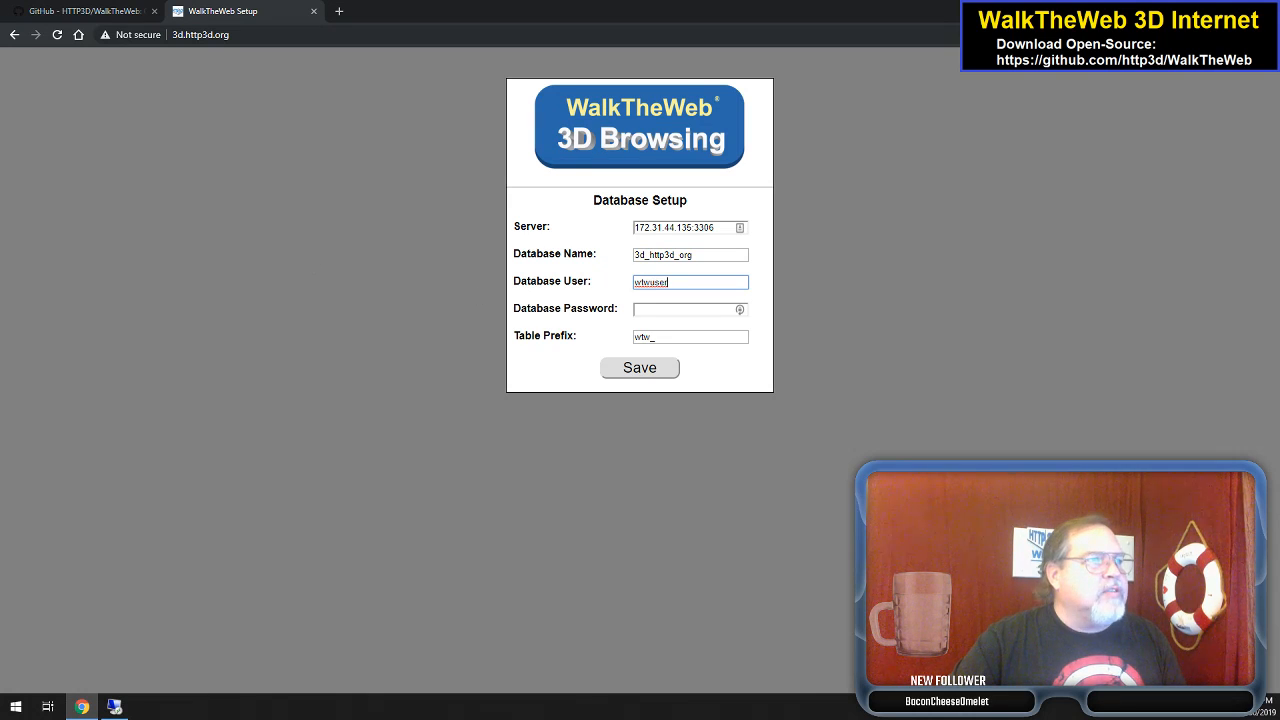
key("alt+Tab")
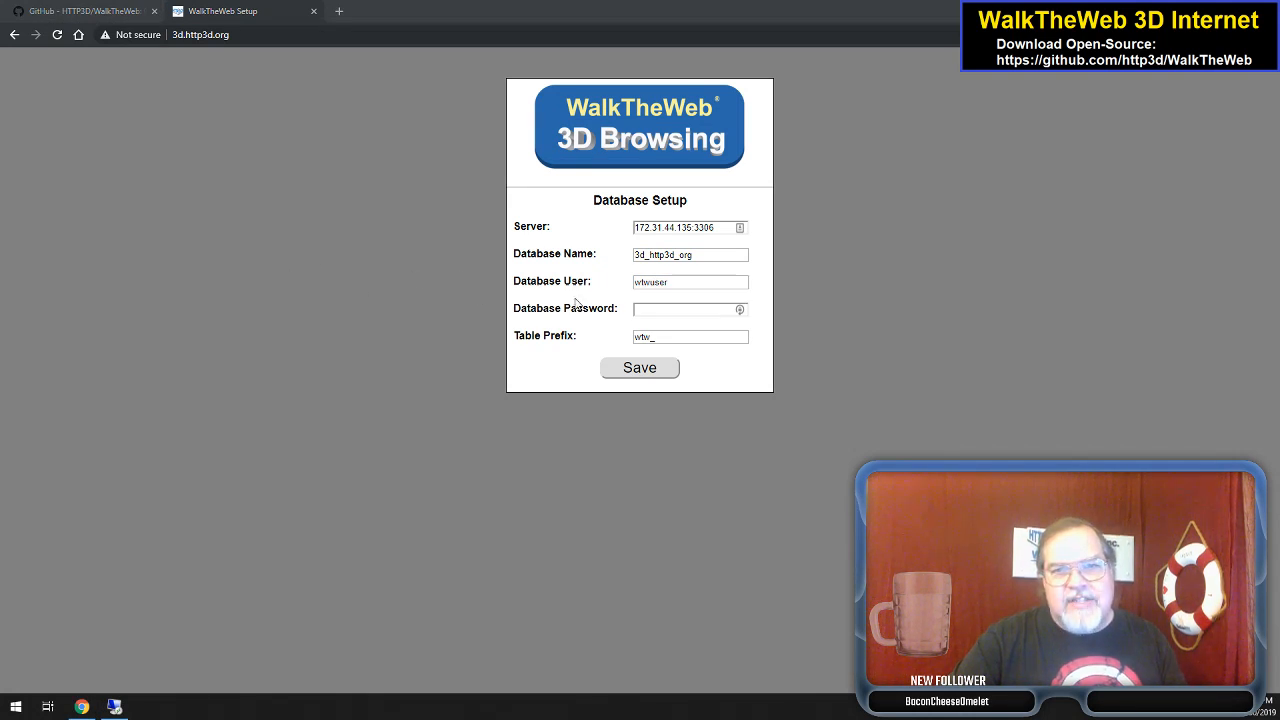
- Enter the database password and save the database settings
left_click(647, 307)
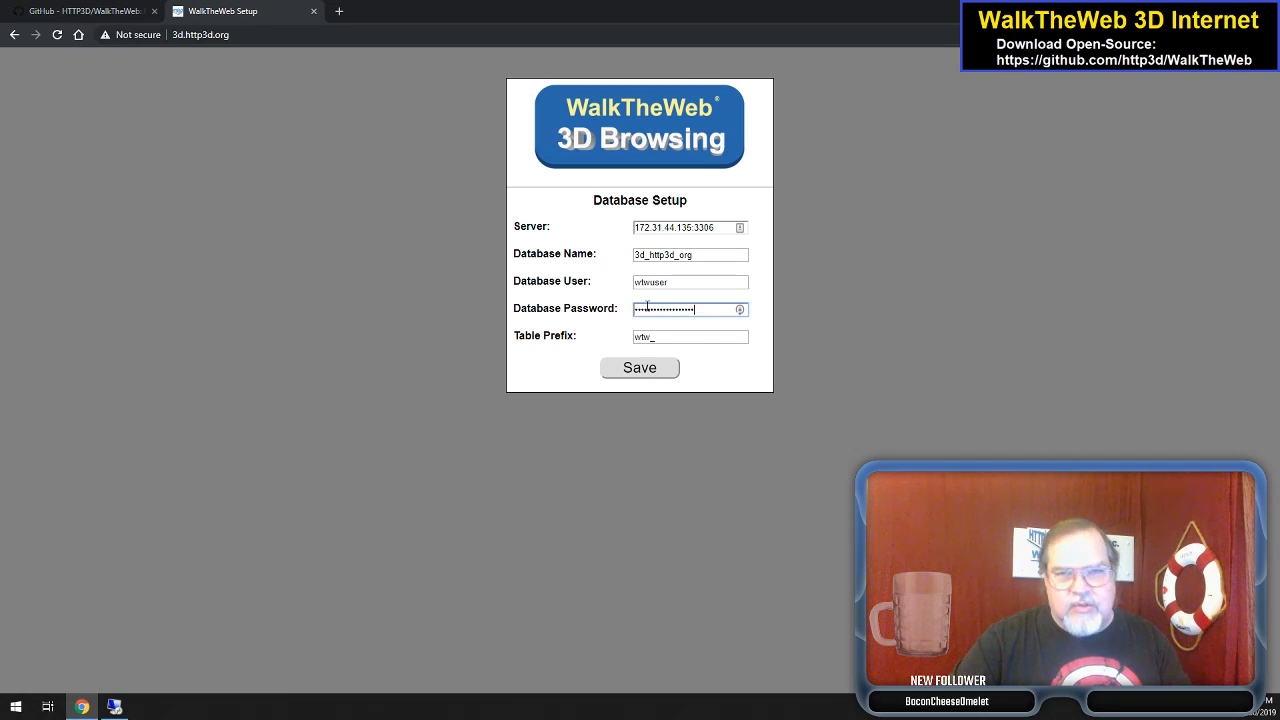
left_click(718, 367)
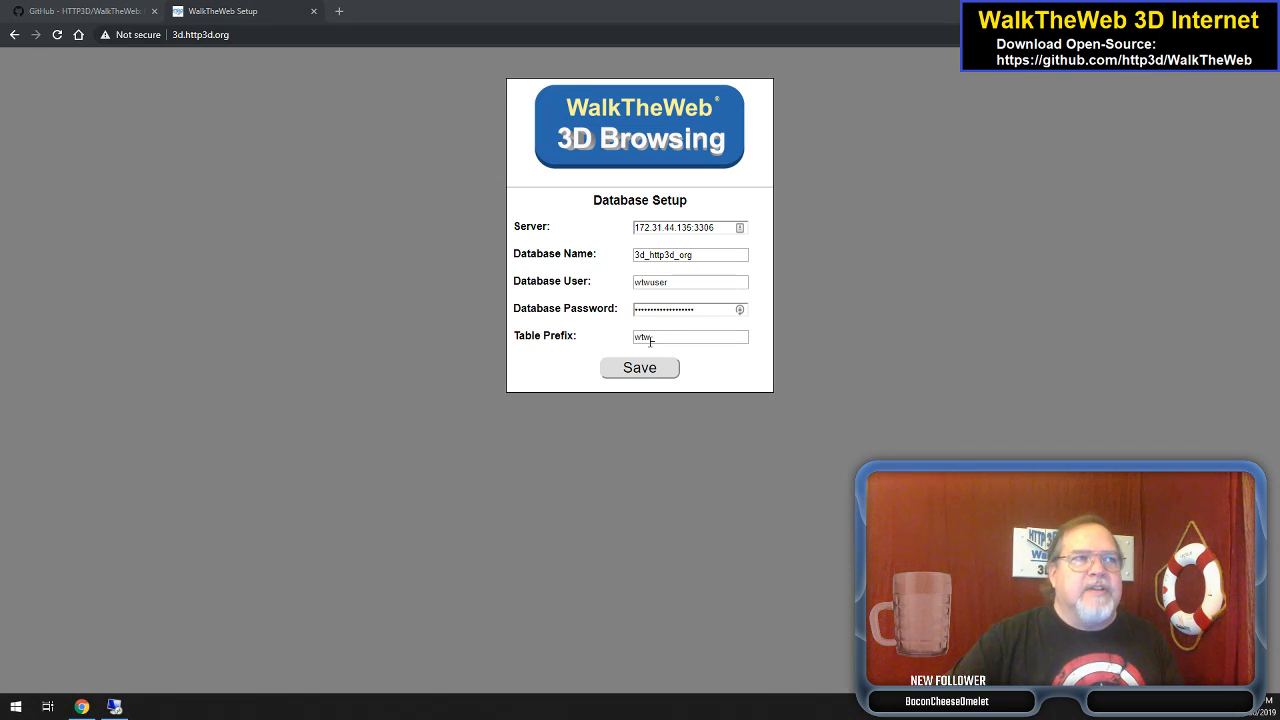
left_click(640, 368)
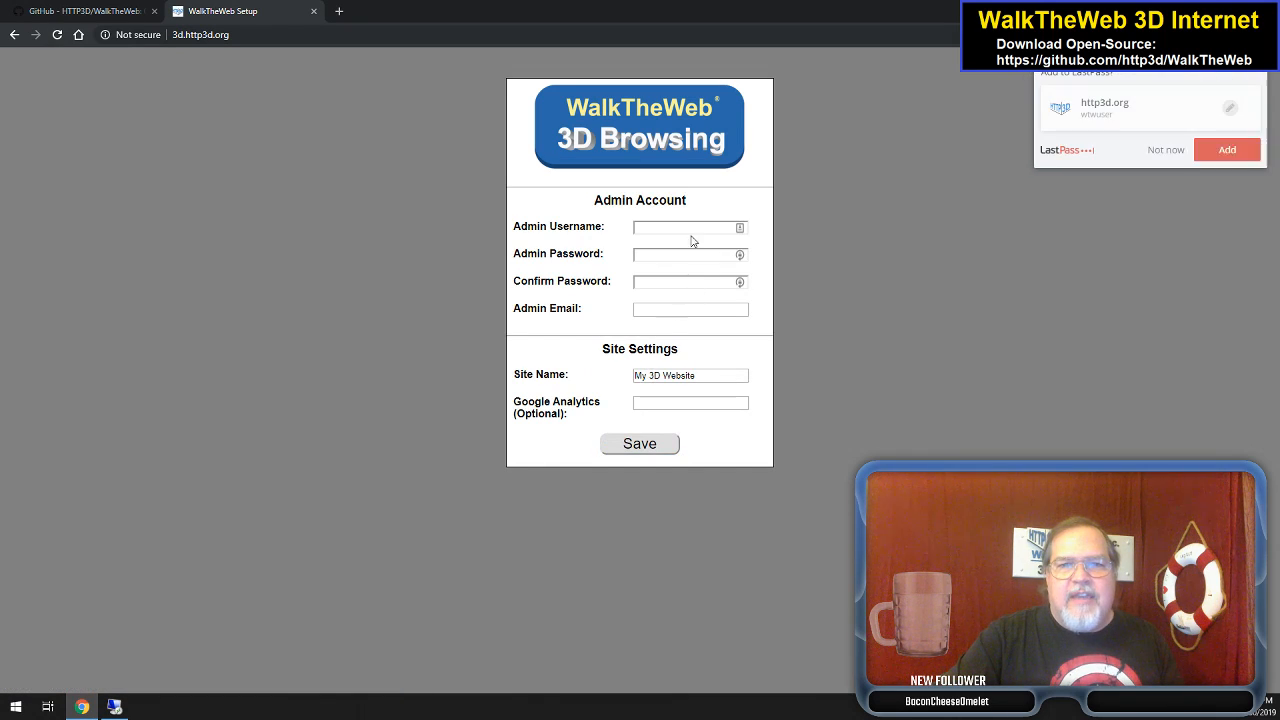
- Create admin username 'admin', enter and confirm its password, and fill the admin email
left_click(1168, 152)
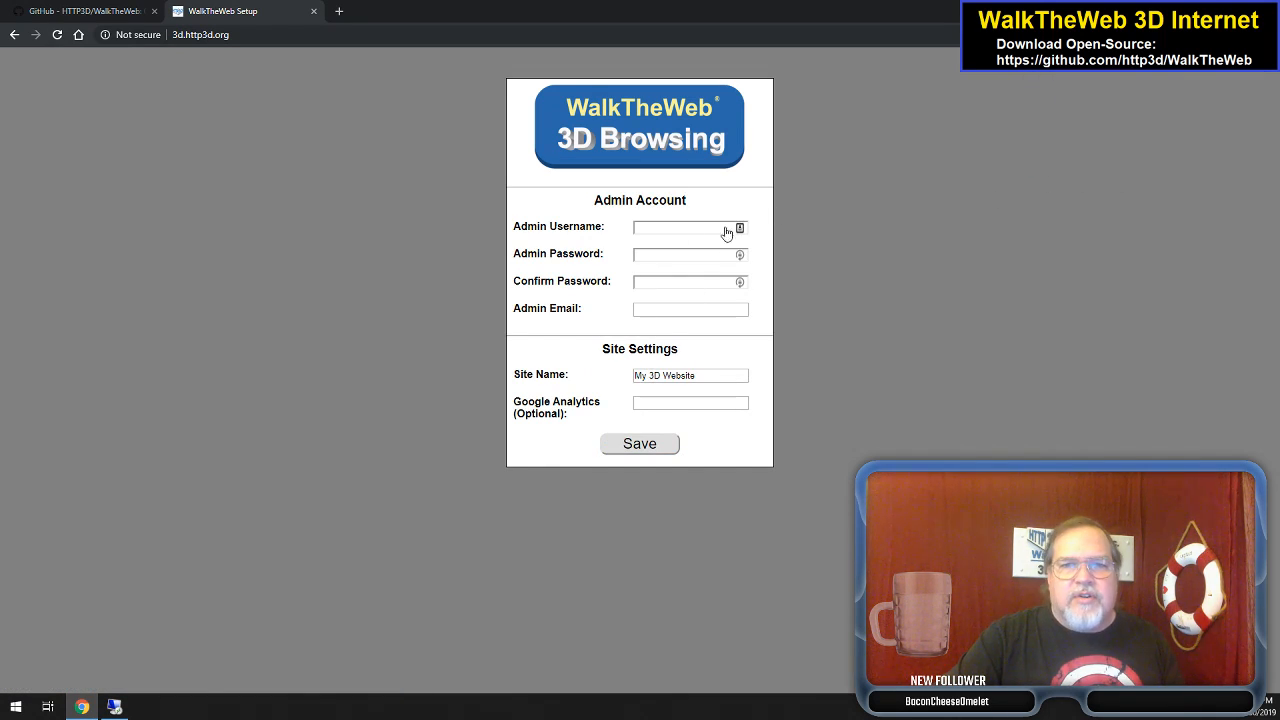
left_click(694, 228)
type("admin")
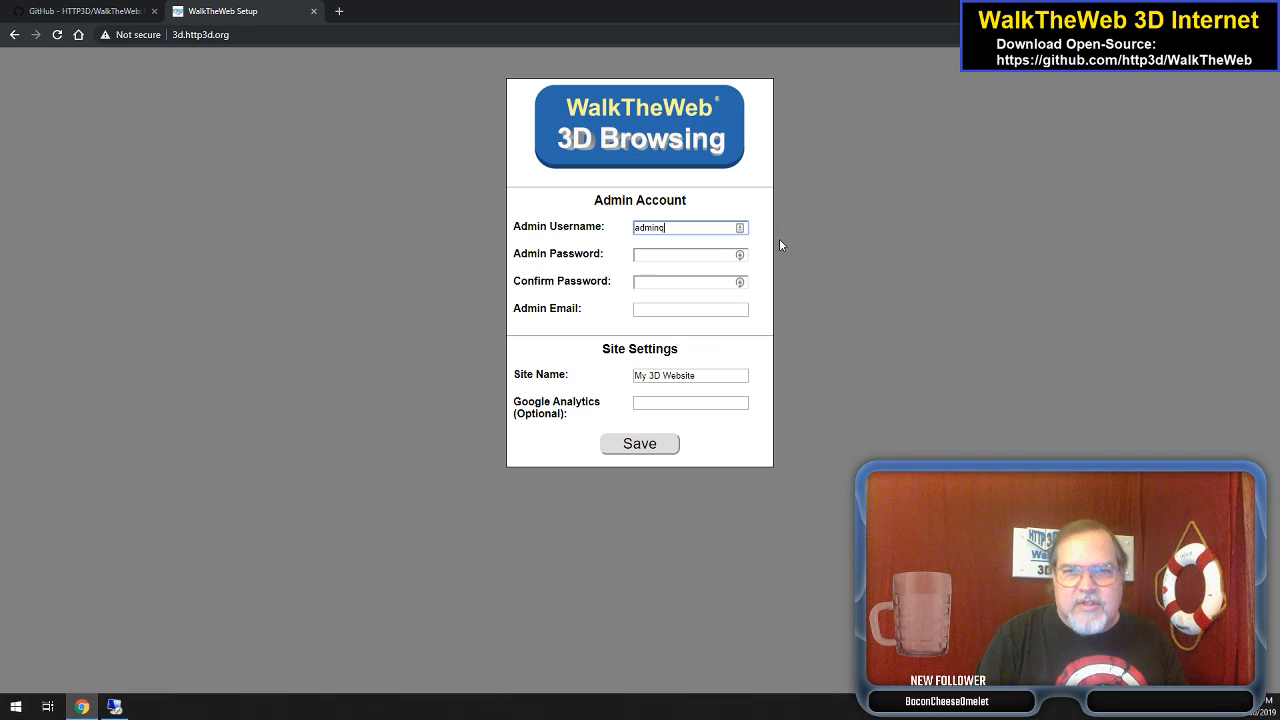
key("BackSpace")
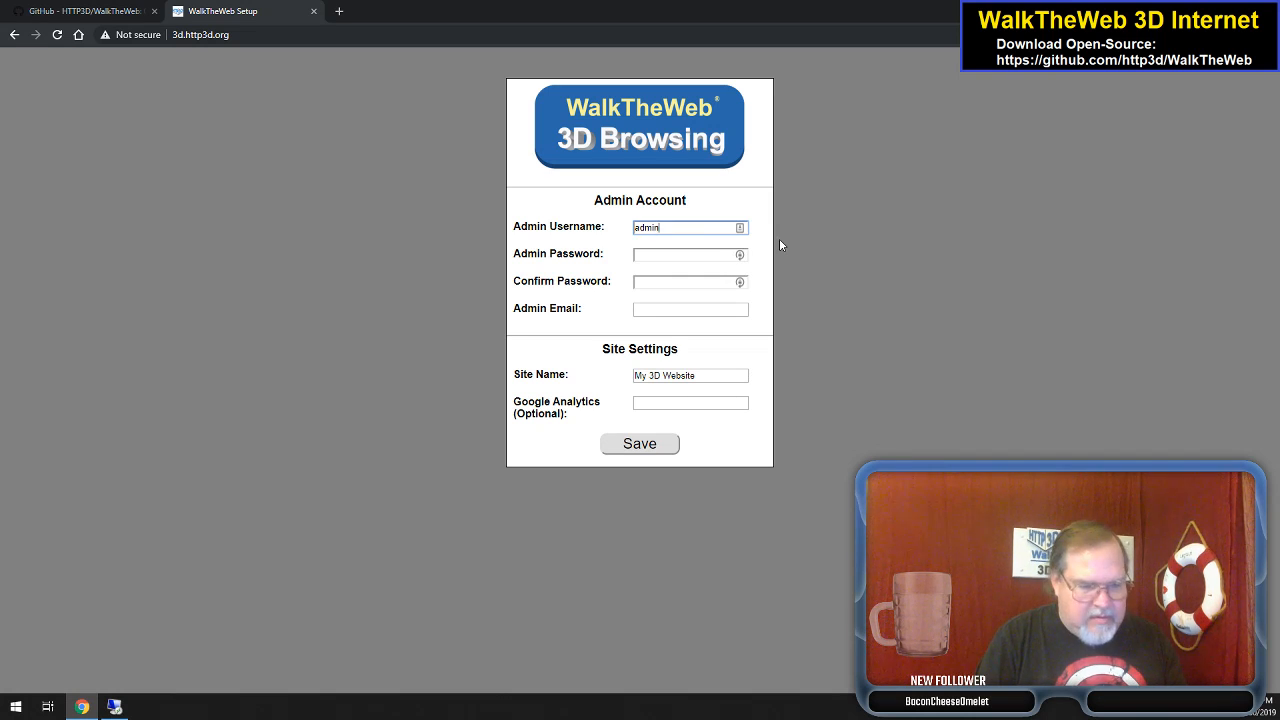
key("Tab")
type("•••••••")
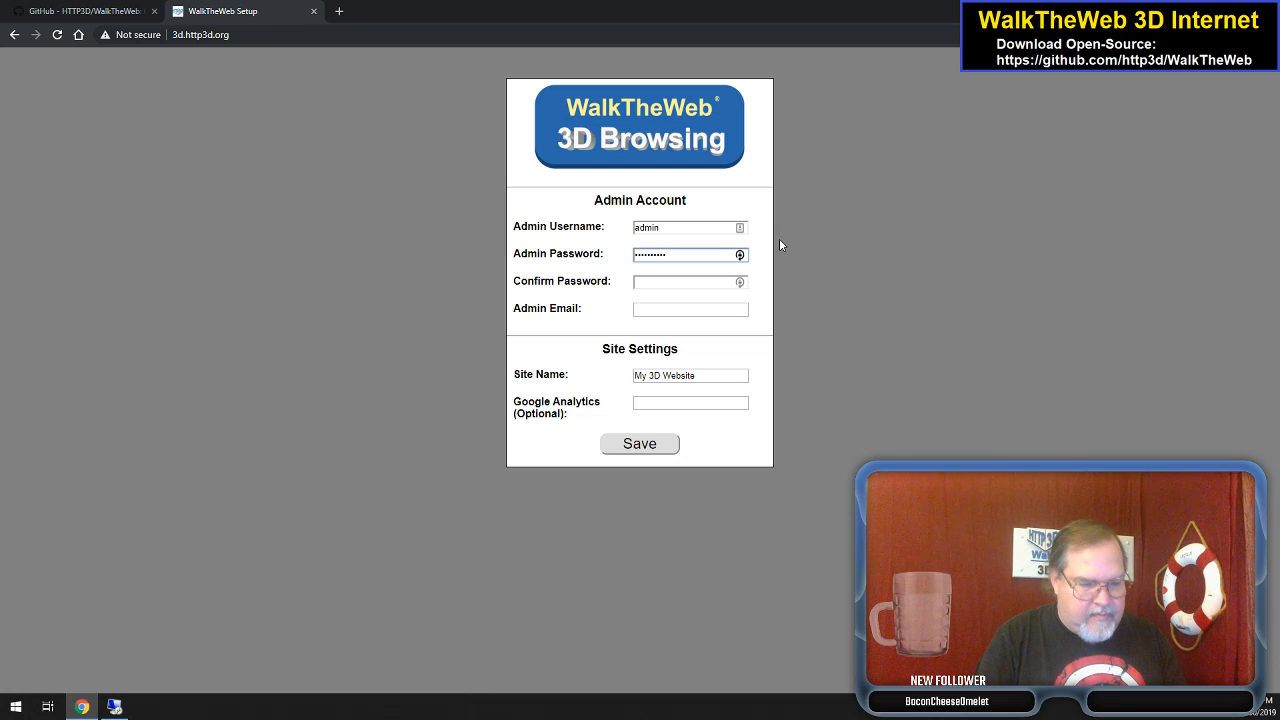
key("Tab")
type("••••••••••")
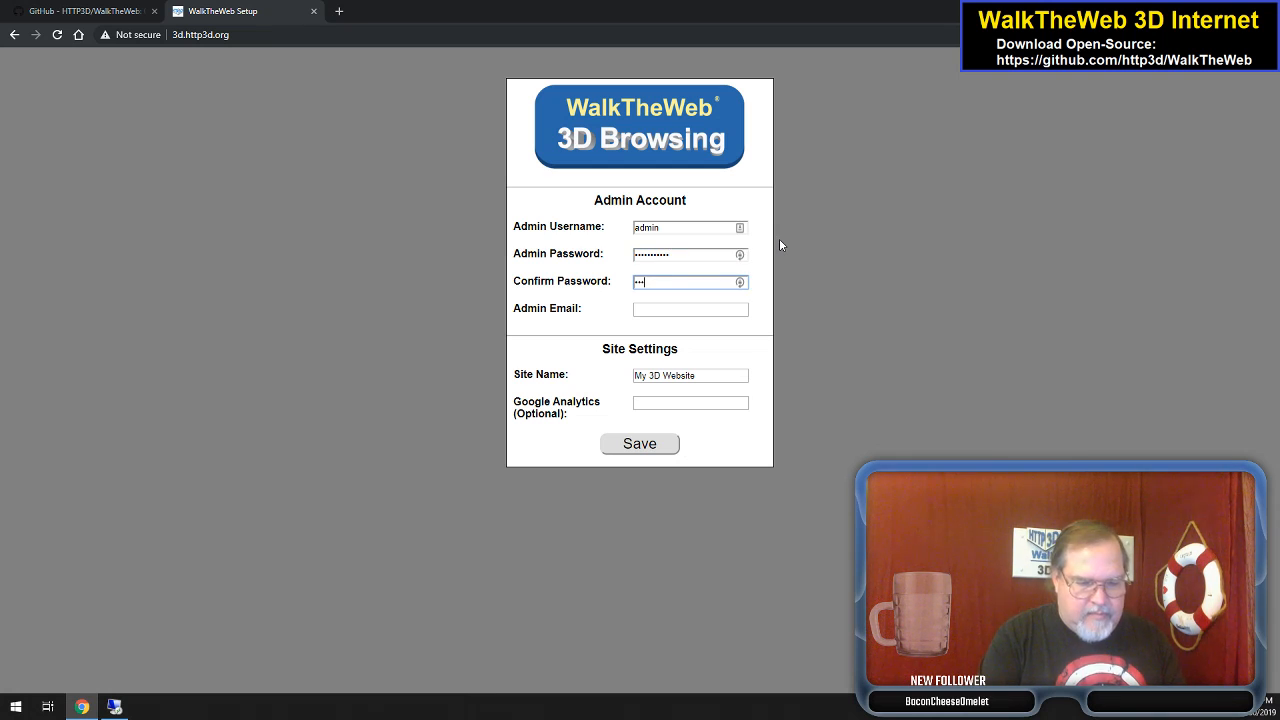
type("••")
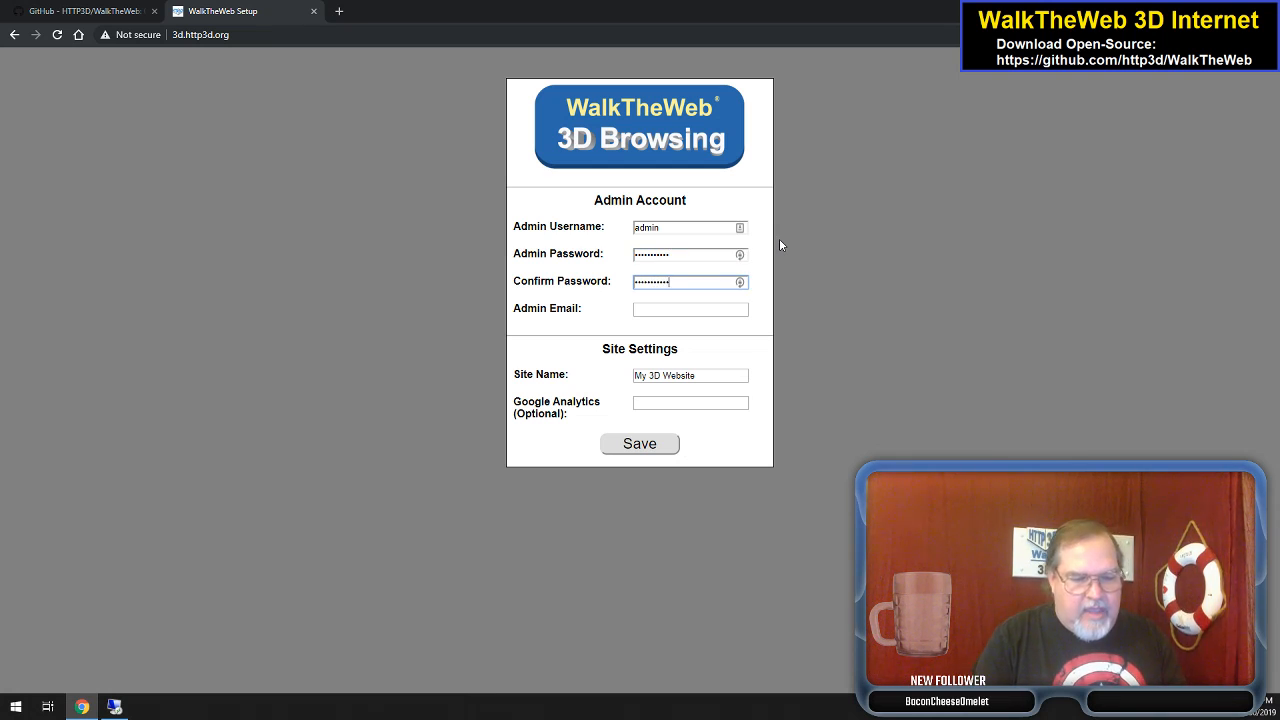
key("Tab")
type("a")
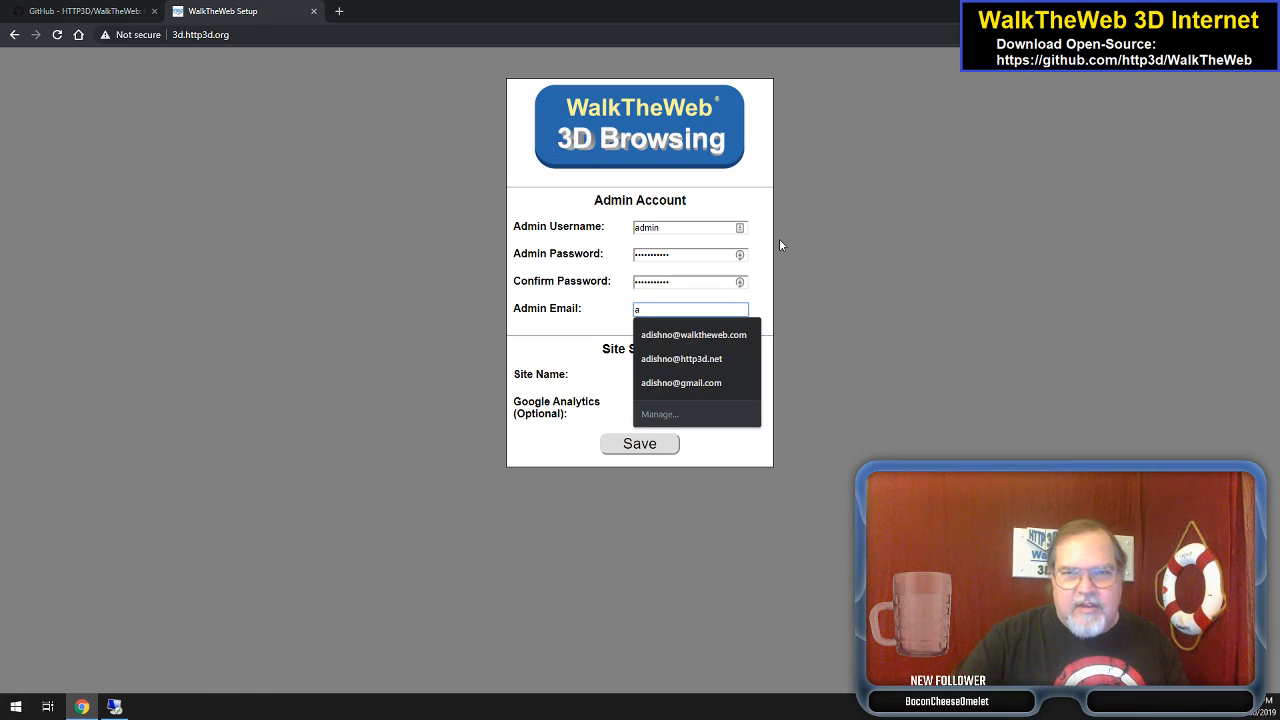
left_click(695, 335)
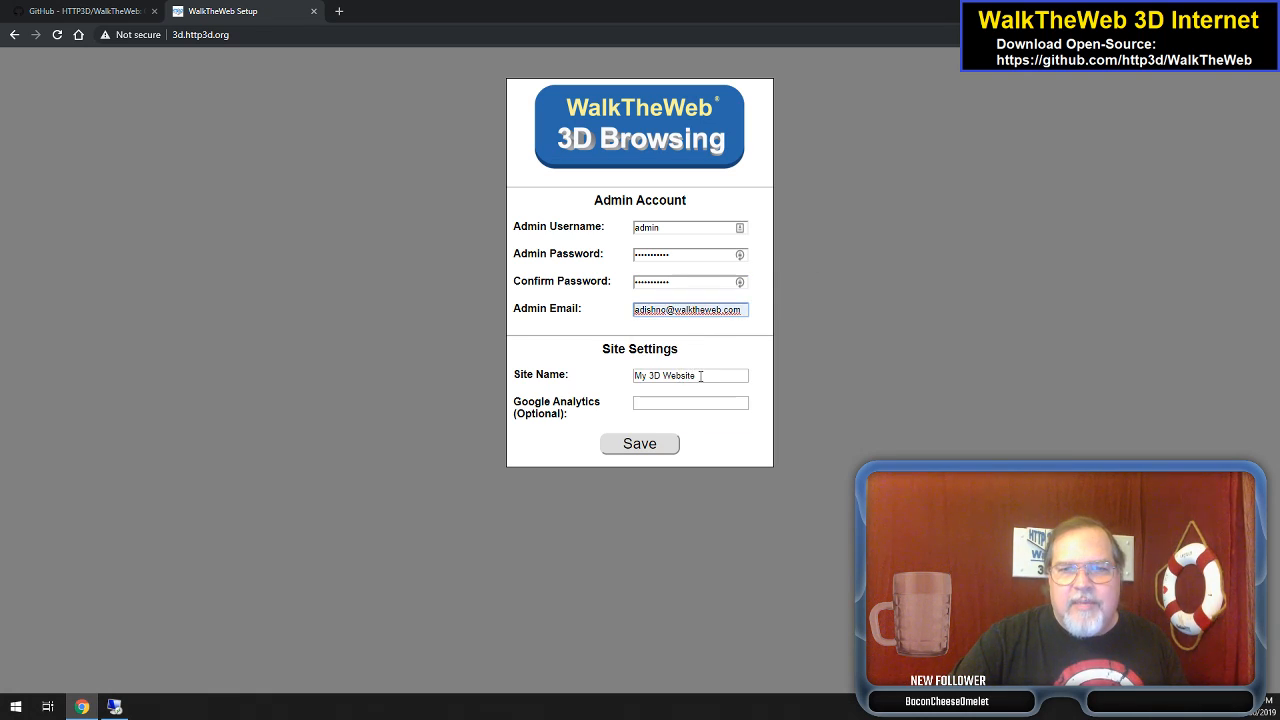
- Set the site name to '3D HTTP3D Org' and save the admin and site settings
double_click(701, 375)
left_click_drag(718, 375, 614, 380)
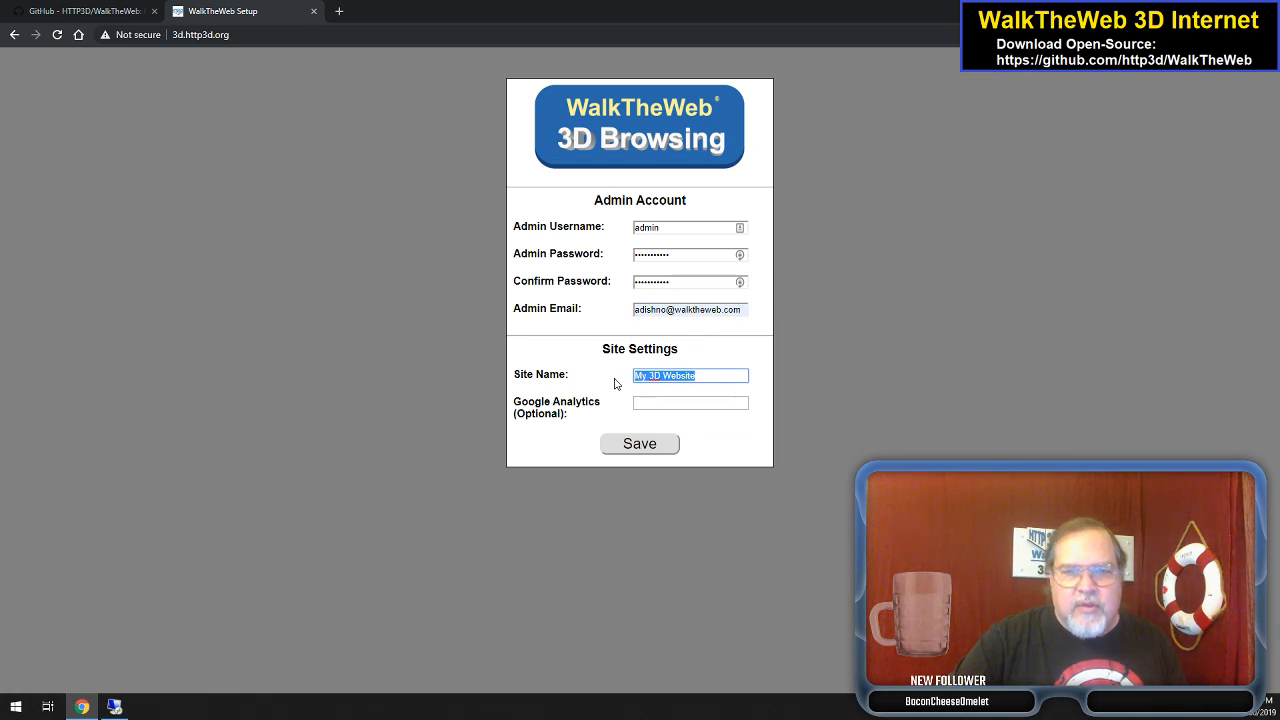
type("3D HTTP3D Org")
left_click(672, 401)
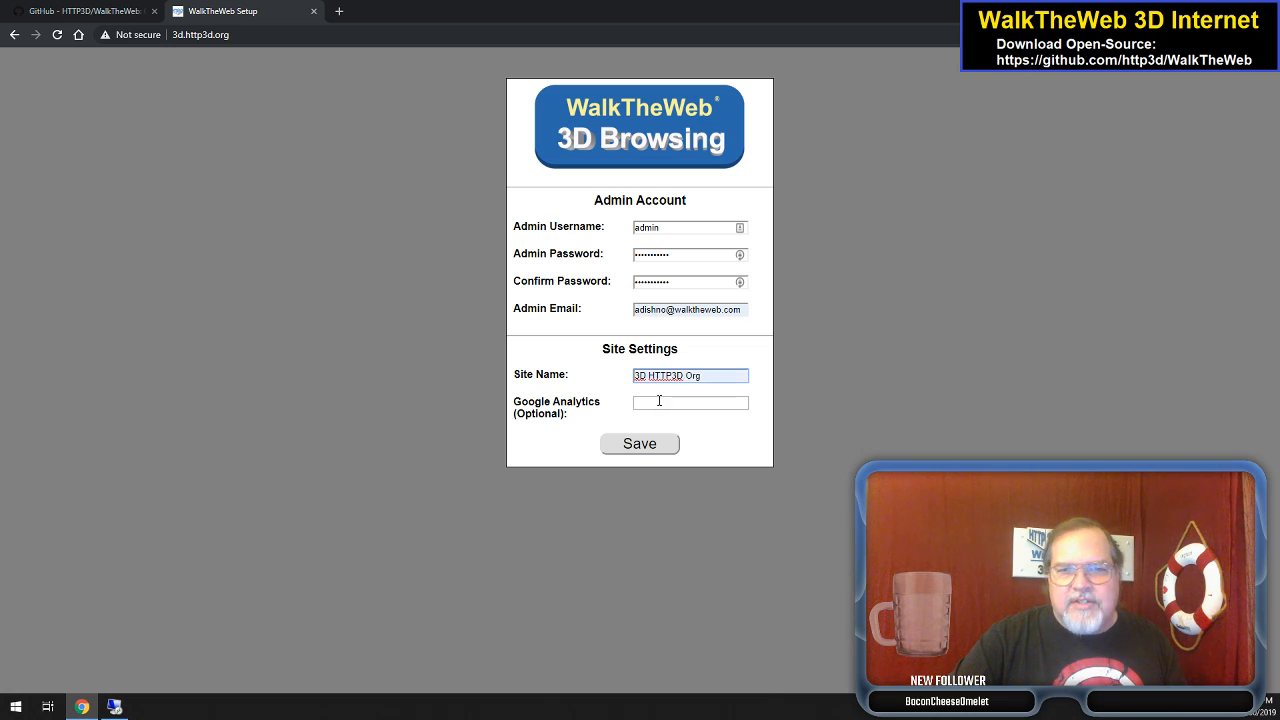
left_click(659, 401)
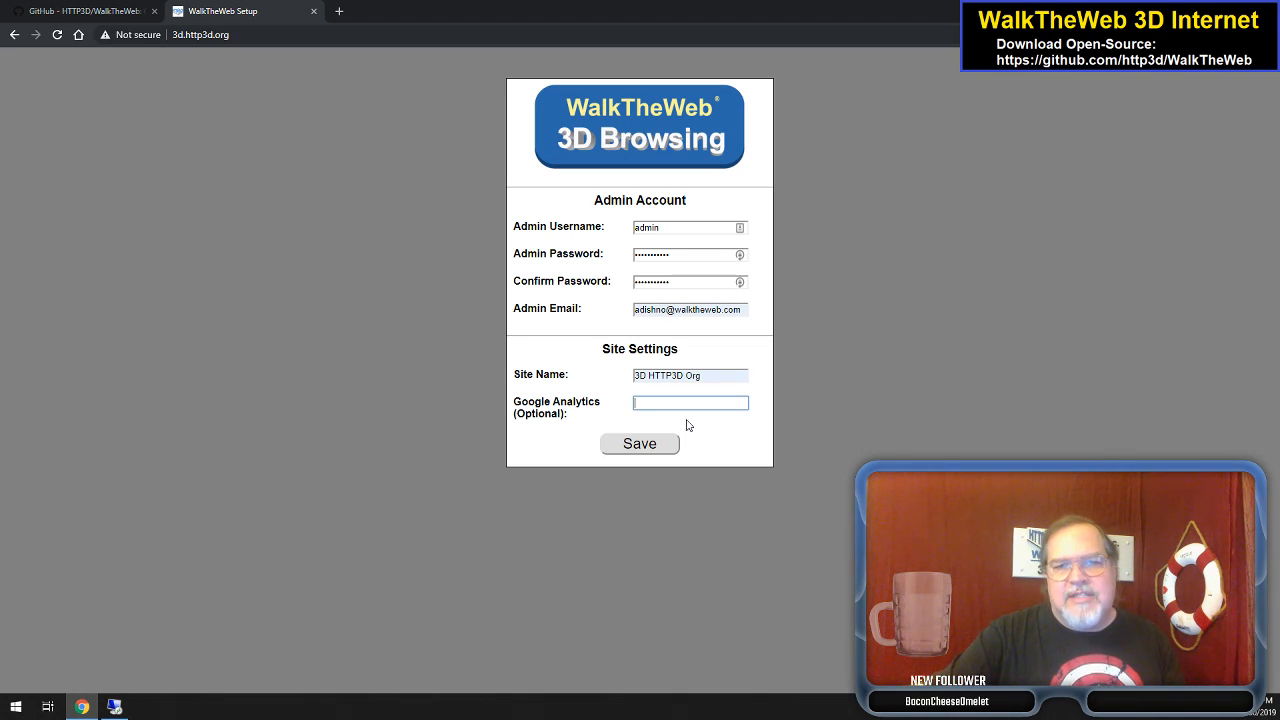
left_click(637, 447)
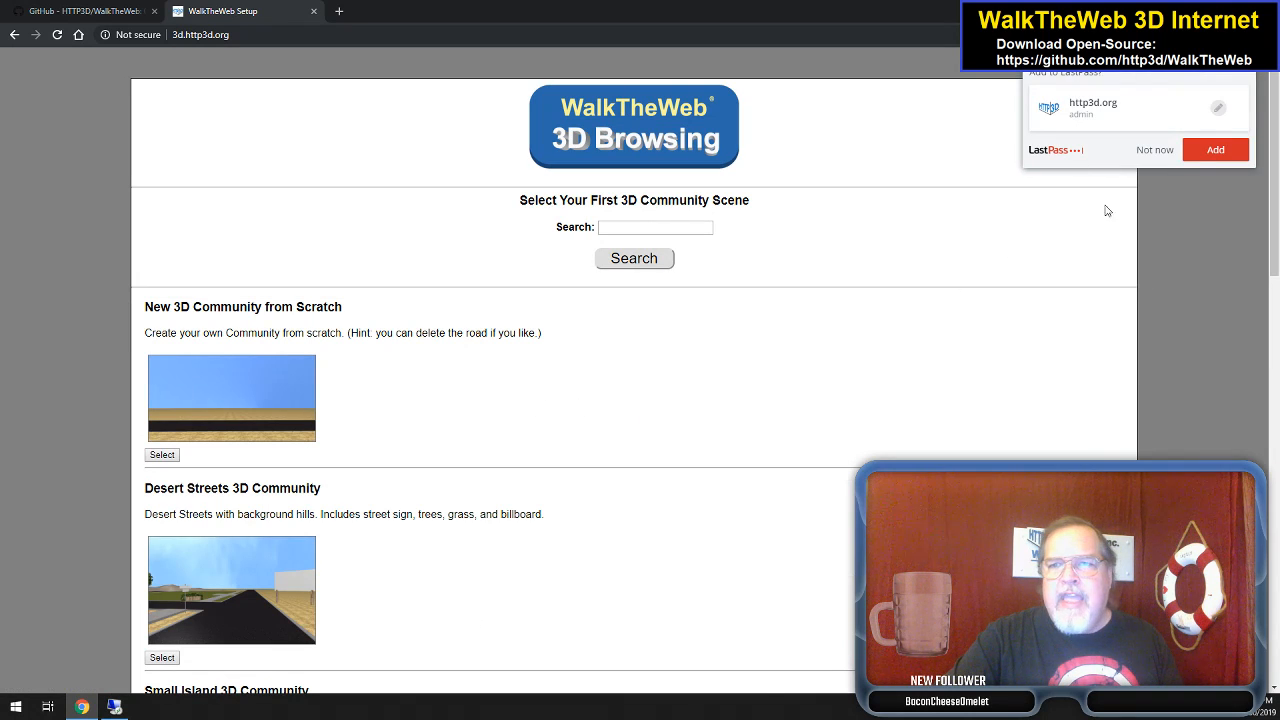
- Dismiss the password prompt and pick the Small Island 3D Community as the first community
left_click(1154, 150)
scroll(557, 409, "down", 3)
scroll(557, 410, "down", 10)
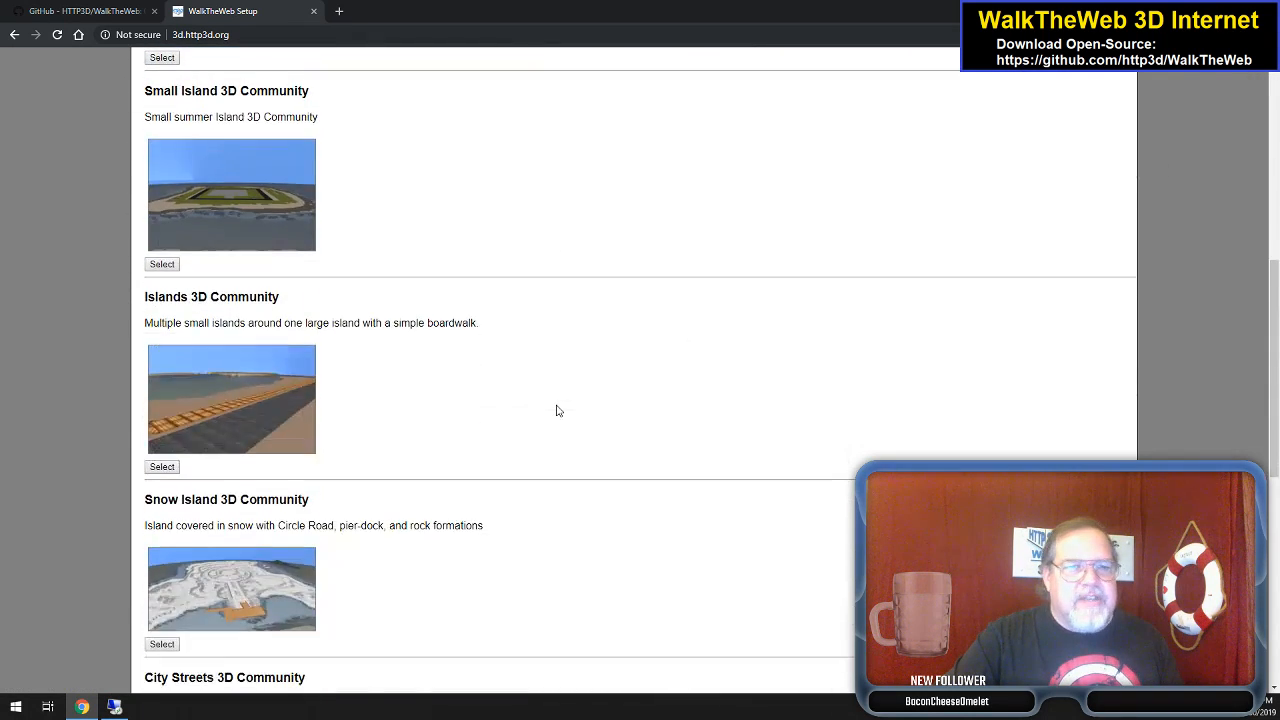
scroll(557, 410, "up", 11)
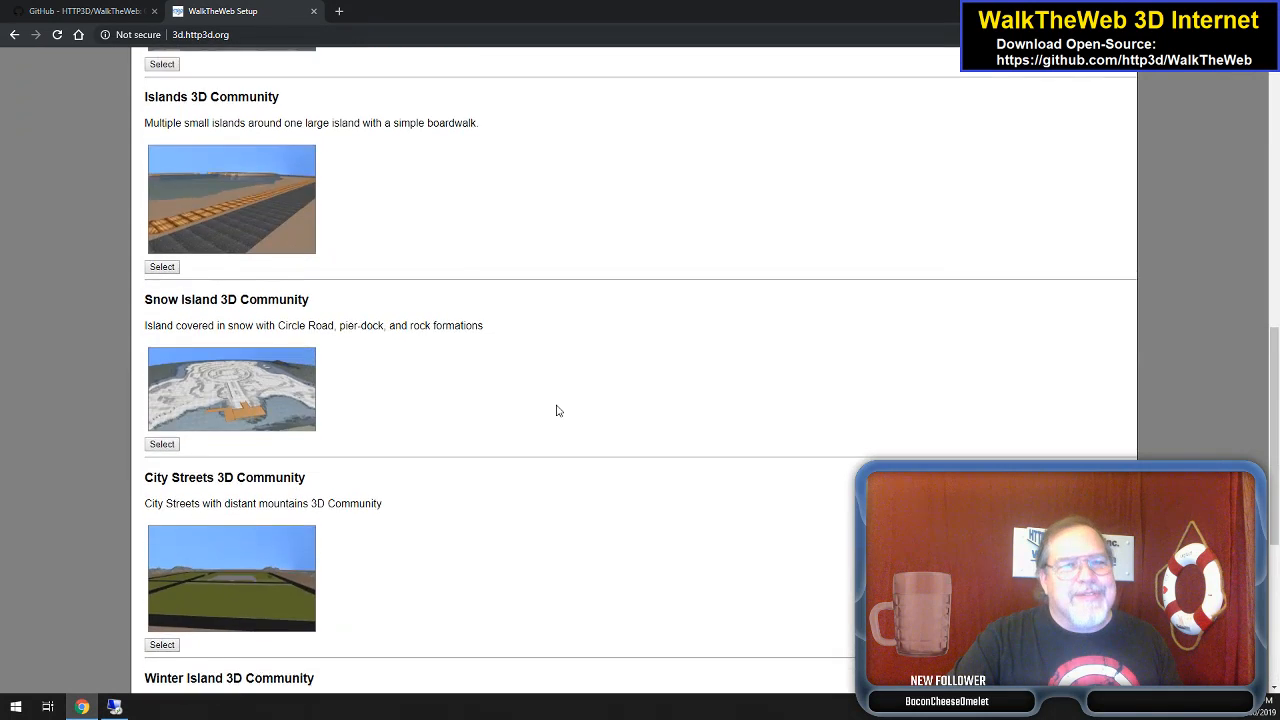
scroll(557, 410, "down", 1)
scroll(557, 410, "down", 1)
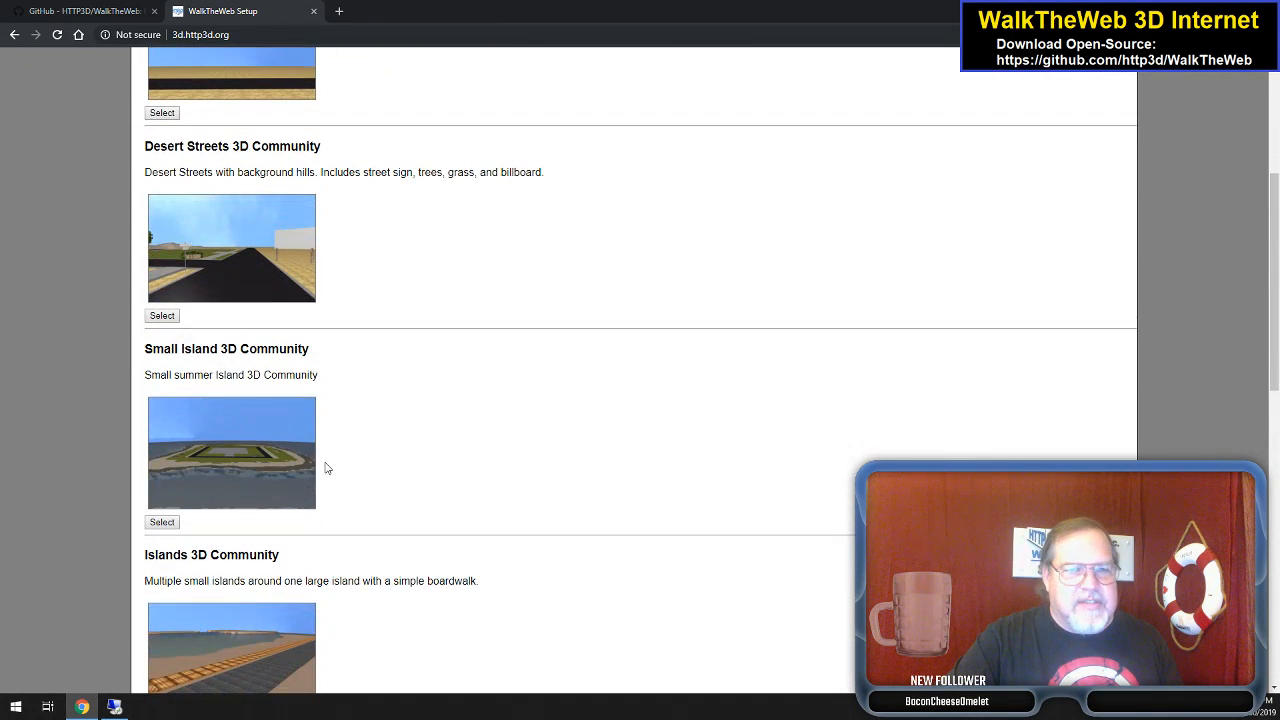
left_click(229, 459)
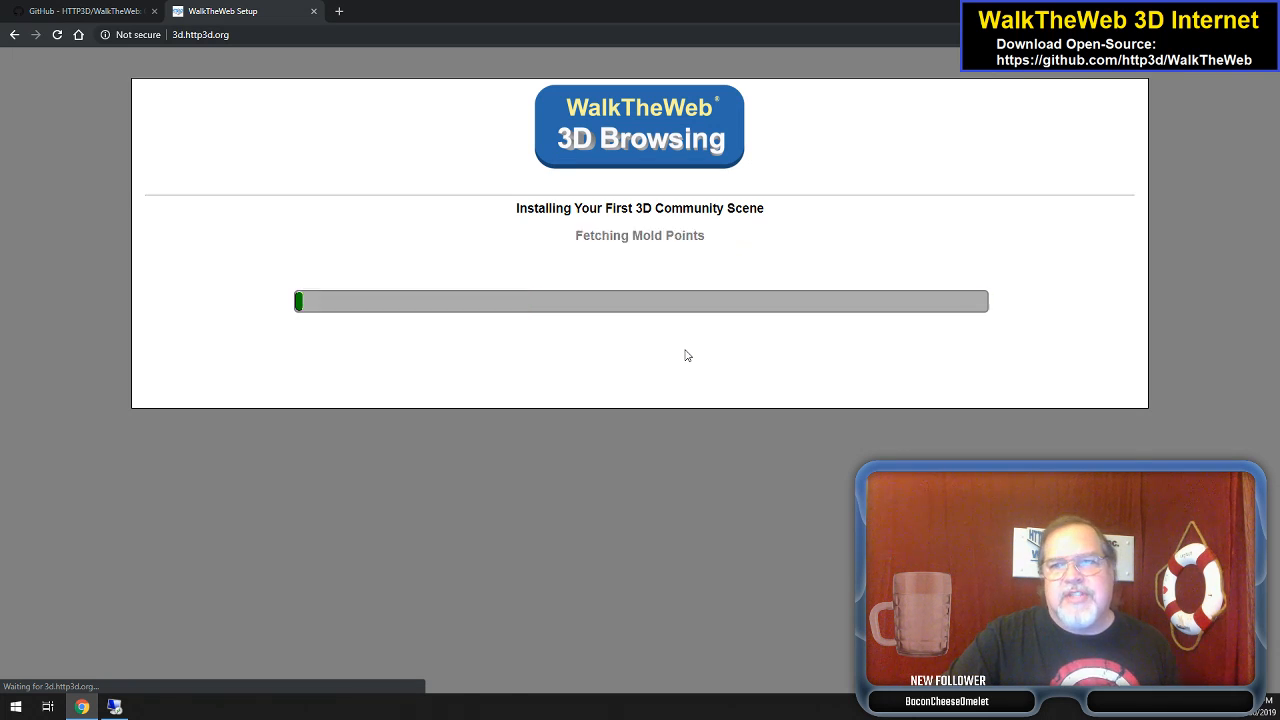
- Pick Empty Castle from the building scene list as the site's first building
scroll(518, 400, "down", 4)
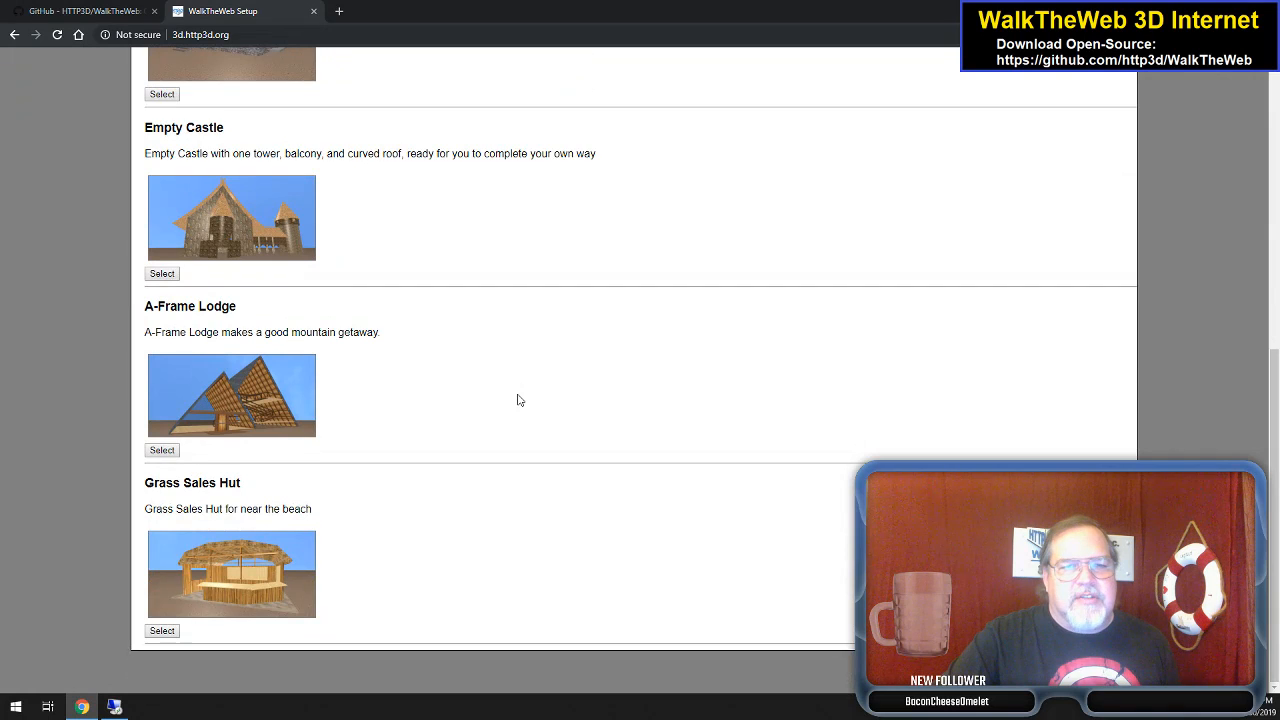
scroll(518, 400, "up", 3)
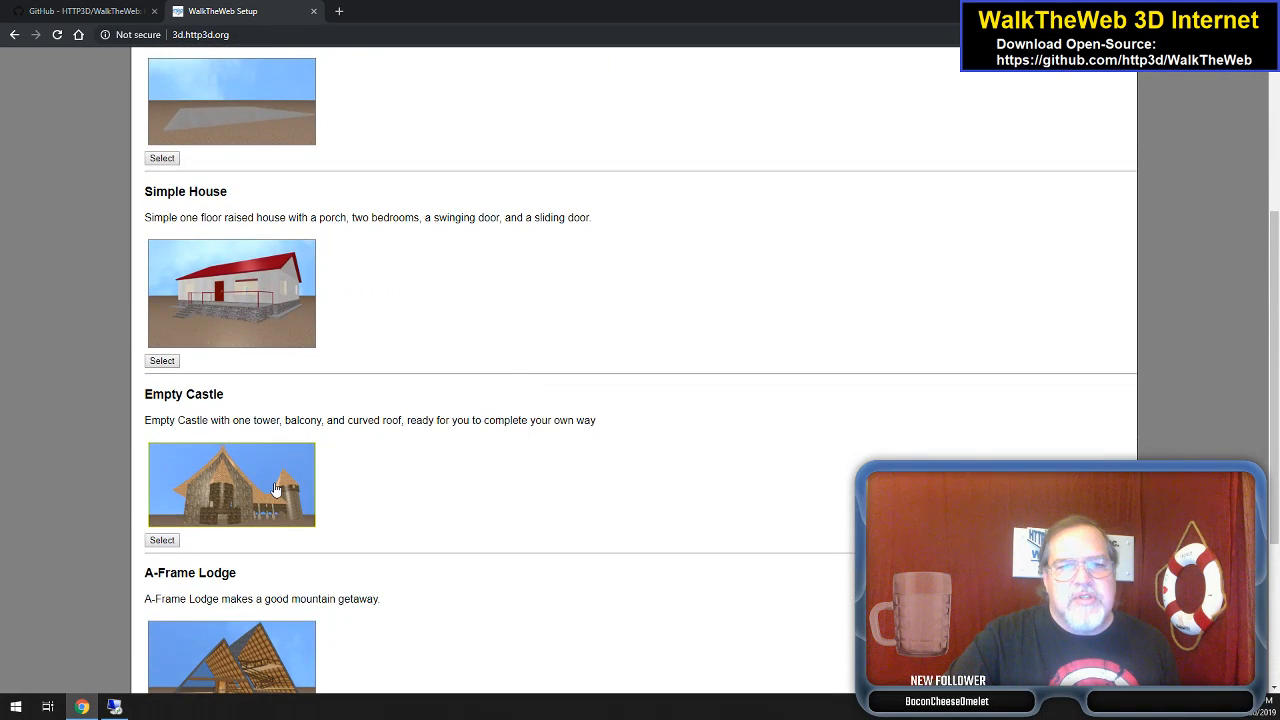
left_click(274, 484)
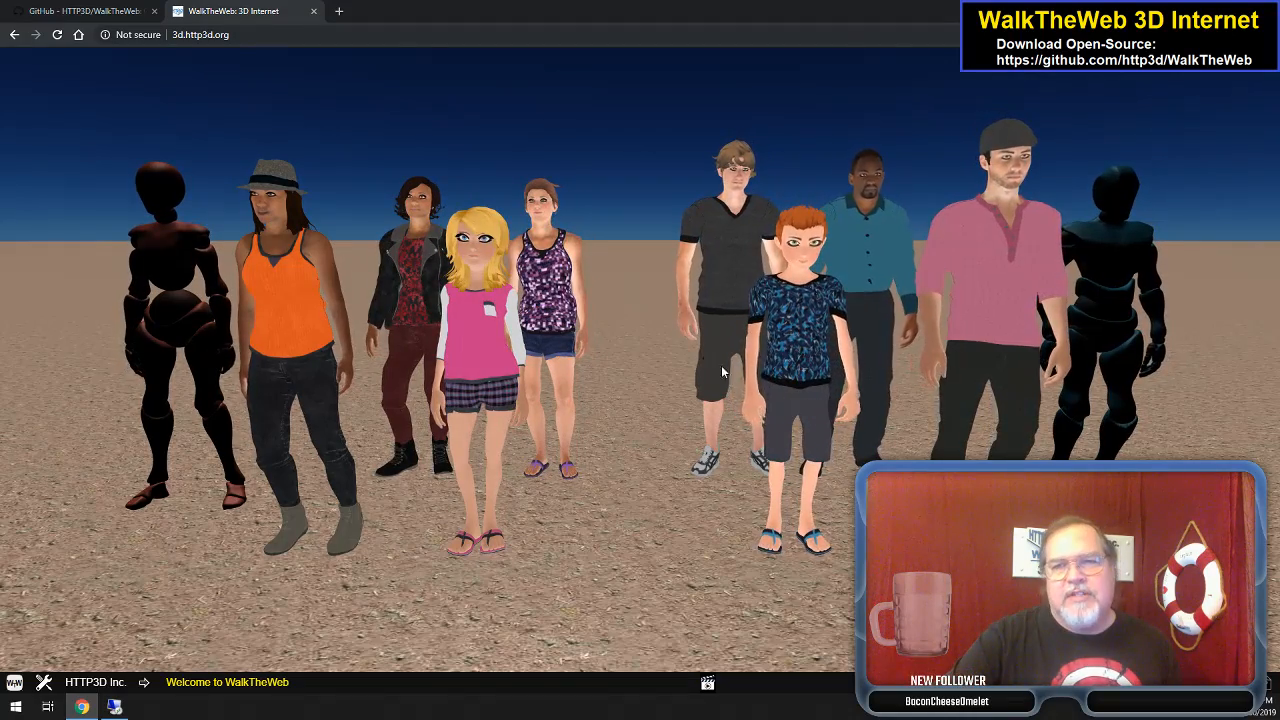
- Choose the man in the pink shirt and cap, enter a new display name, and expand Avatar Colors
left_click(998, 231)
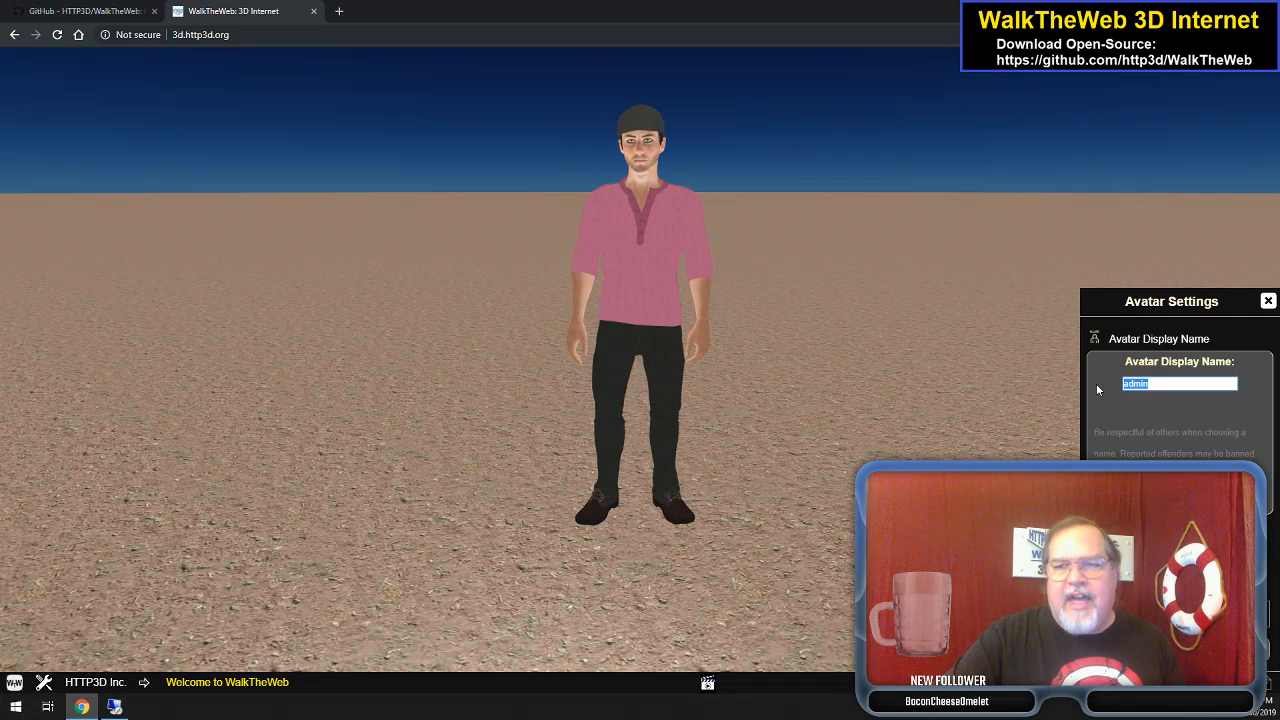
type("Aaron")
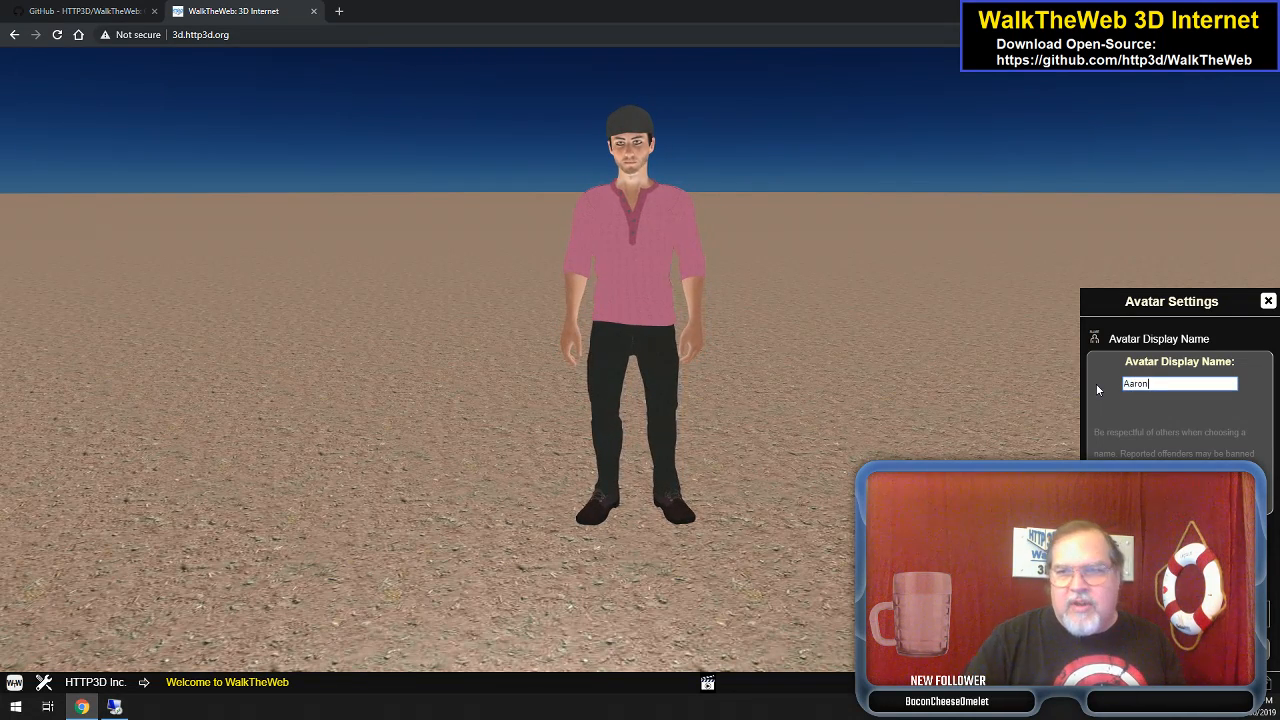
left_click(1174, 343)
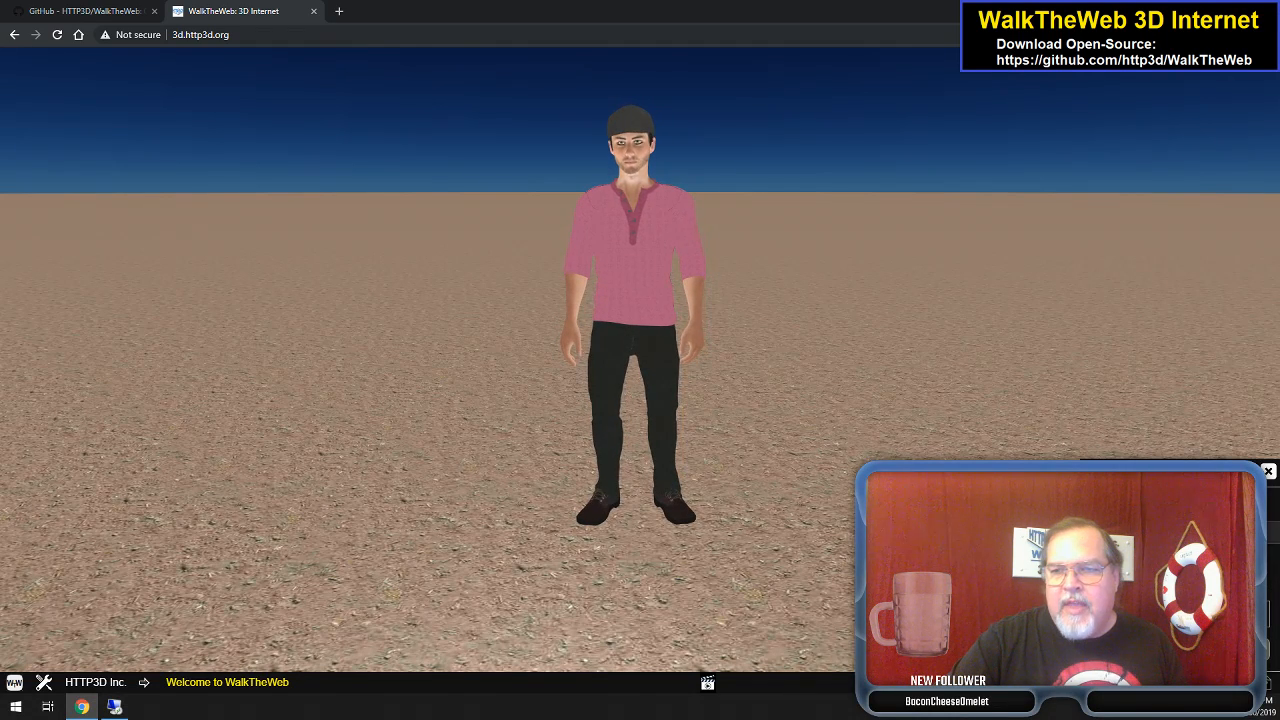
left_click(1141, 531)
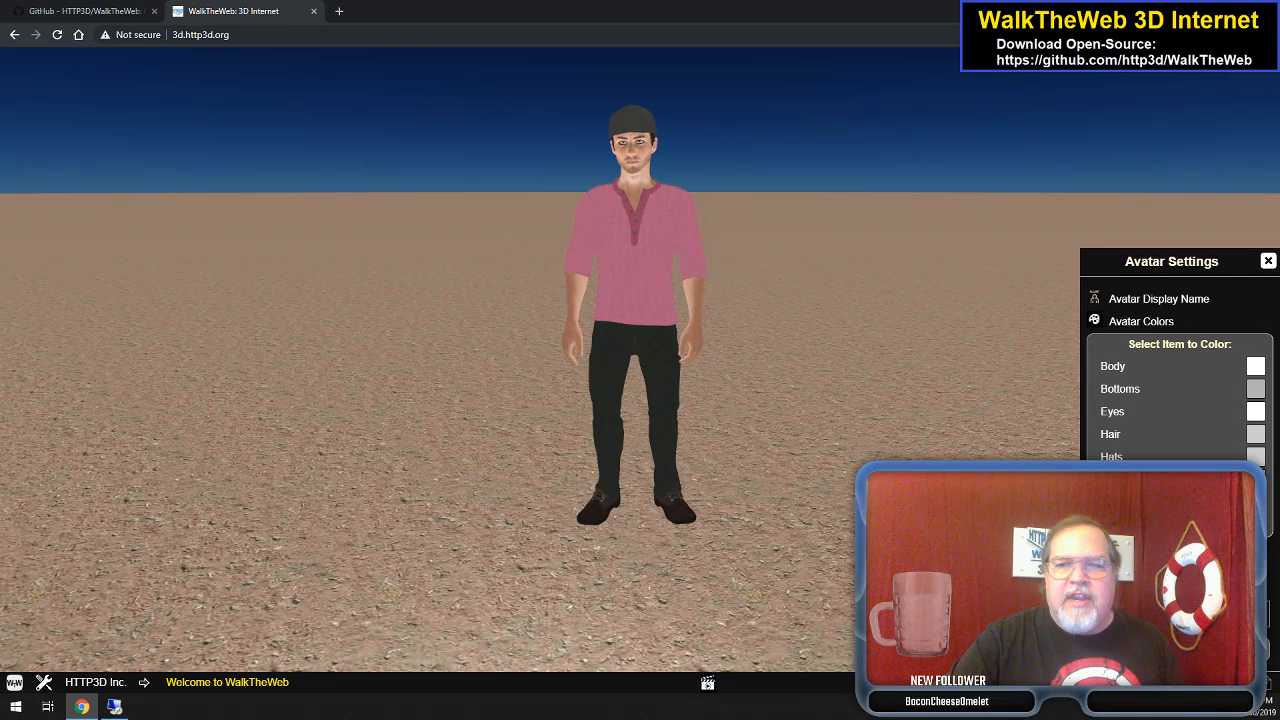
- Recolour the avatar's trousers dark green and its shirt deep blue
left_click(1141, 525)
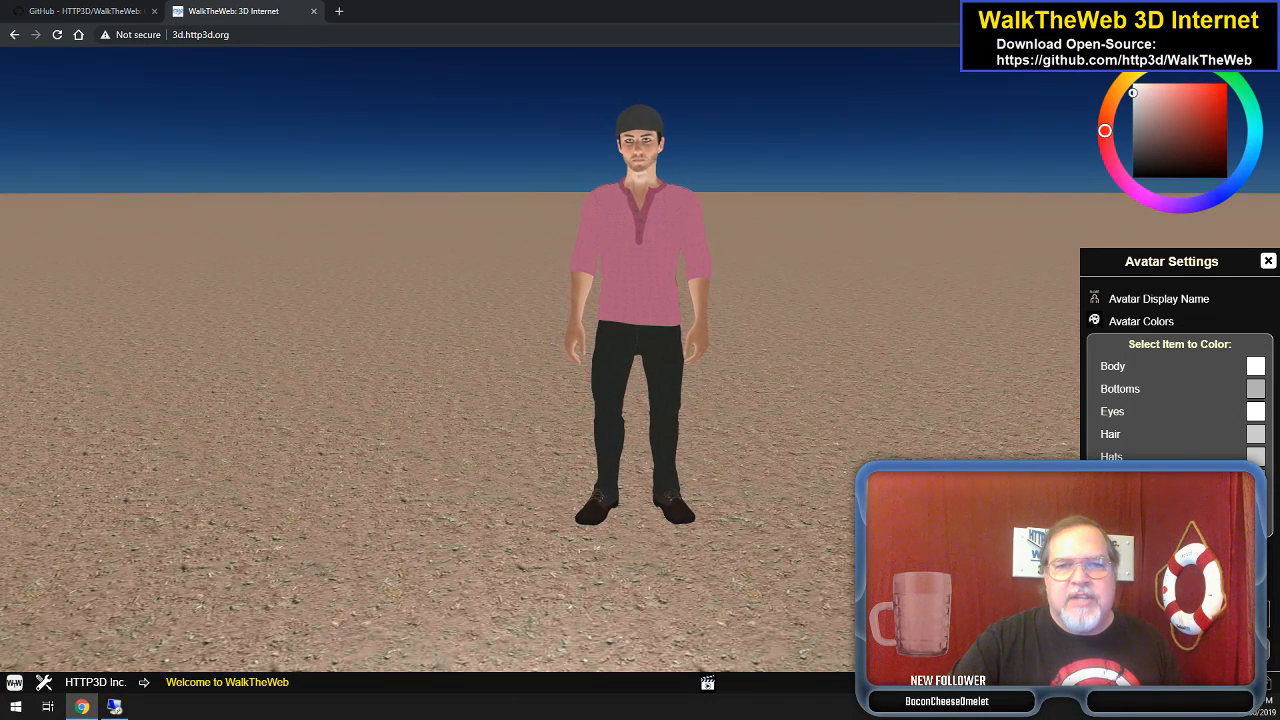
left_click(664, 360)
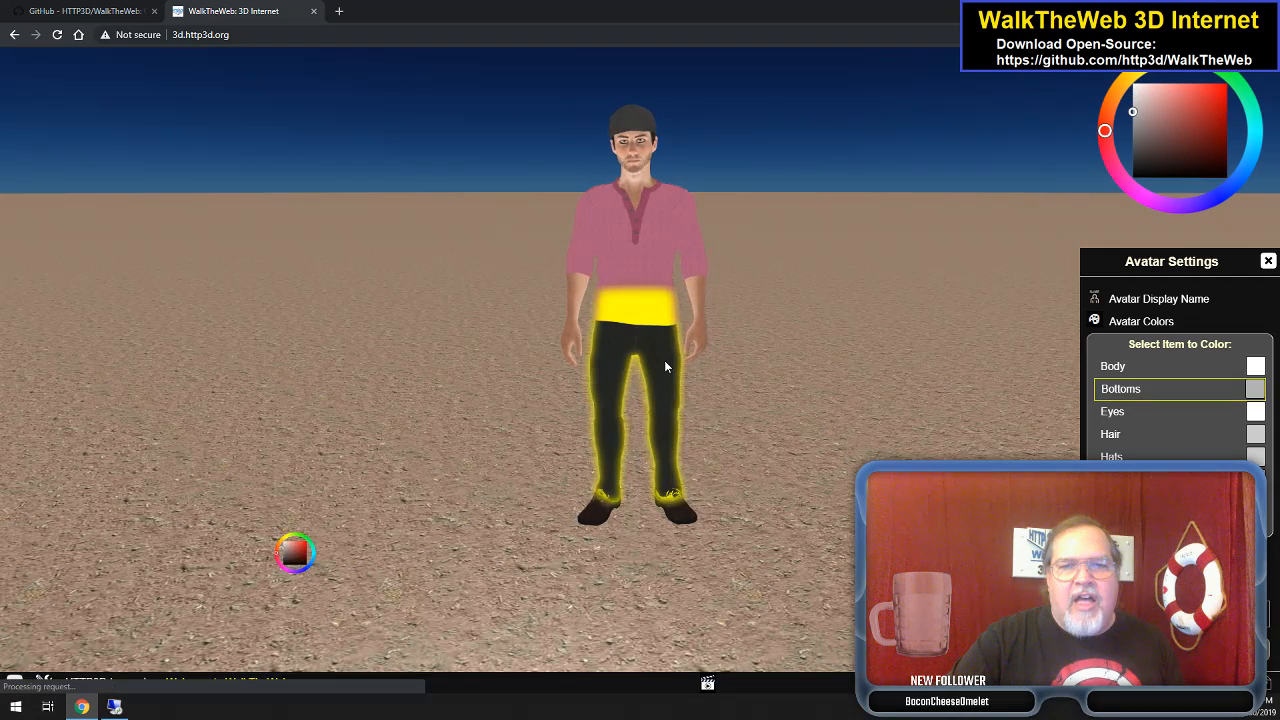
left_click(1238, 83)
left_click(1201, 158)
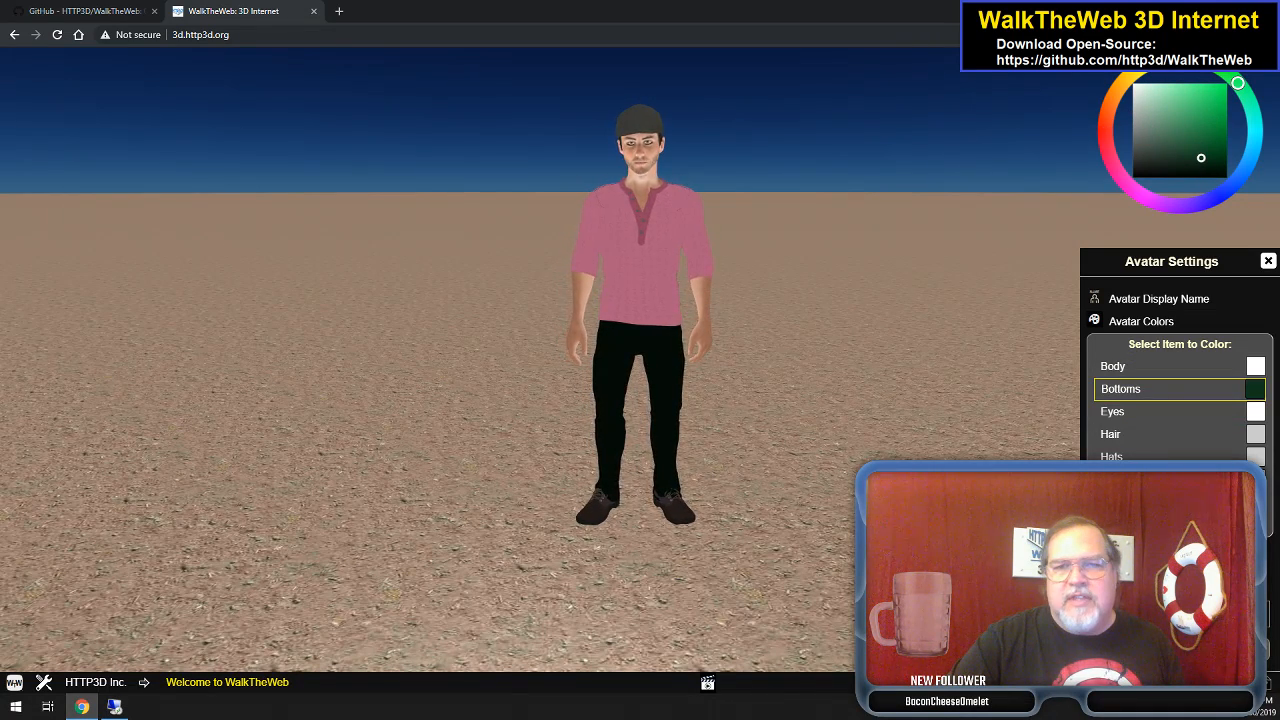
left_click(1172, 524)
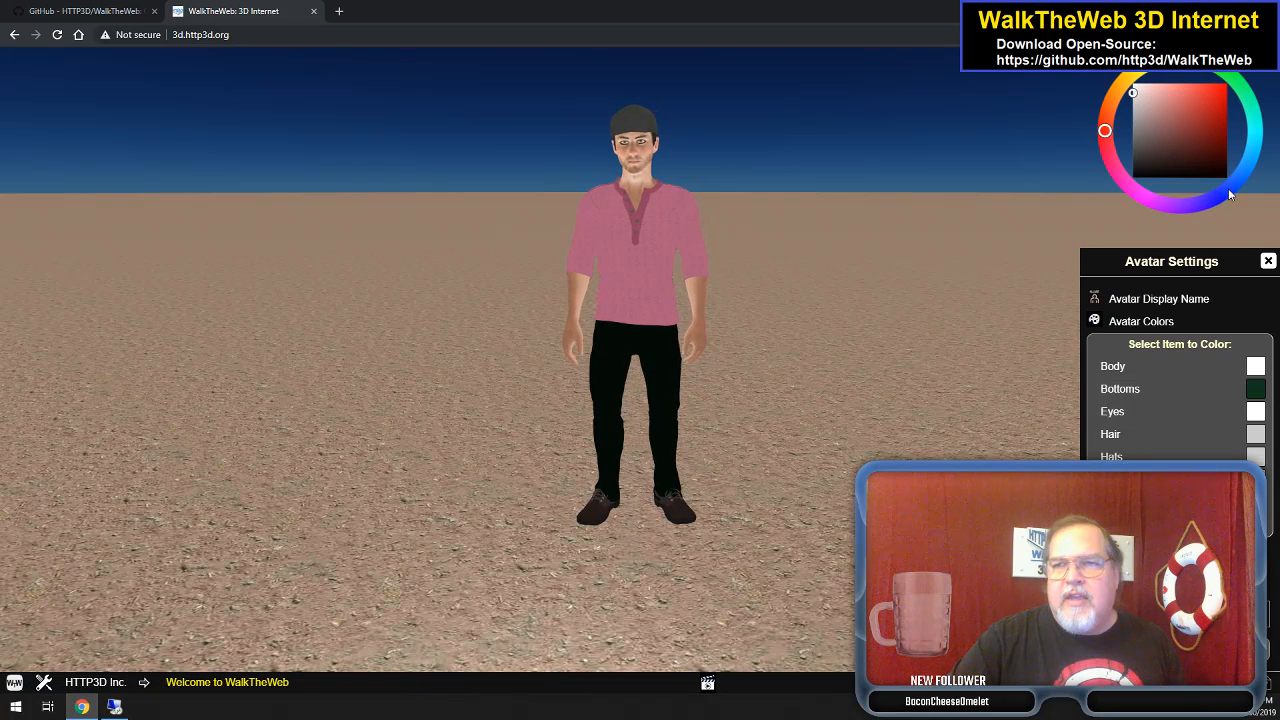
left_click(1228, 188)
left_click(1215, 118)
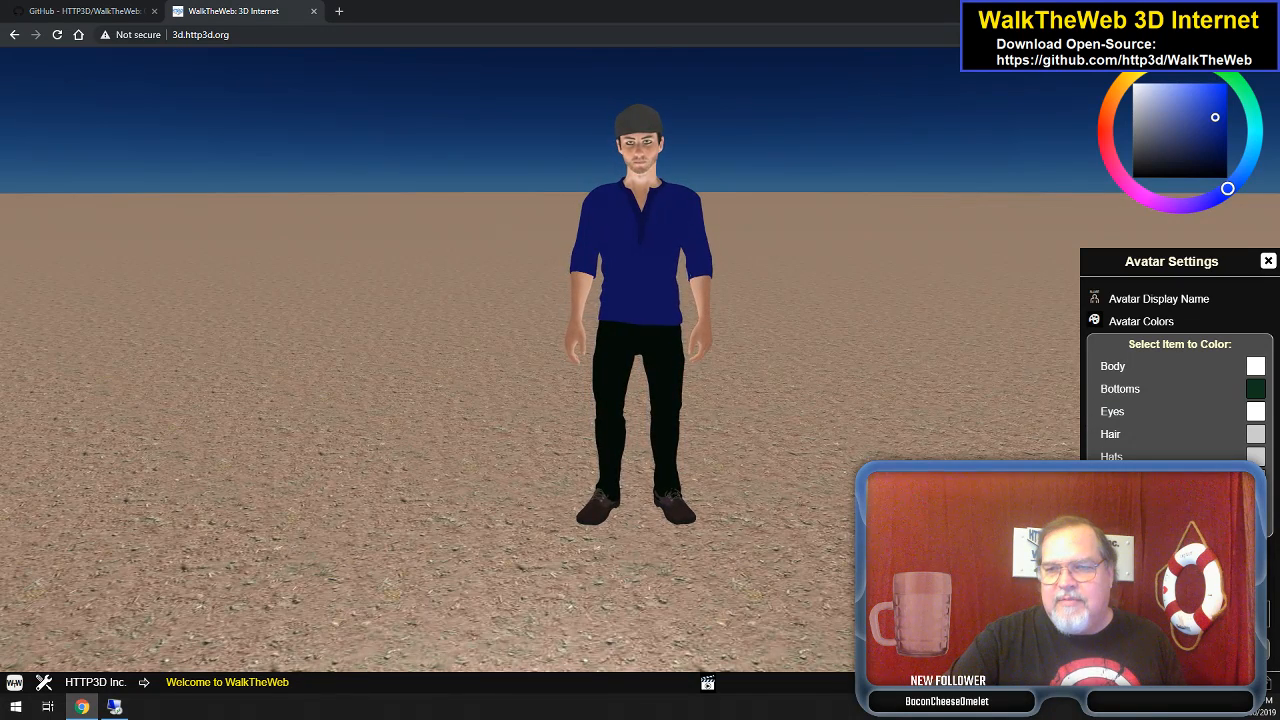
- Tint the shoes orange-brown and try green, pink, tan and blue skin colours
left_click(1160, 482)
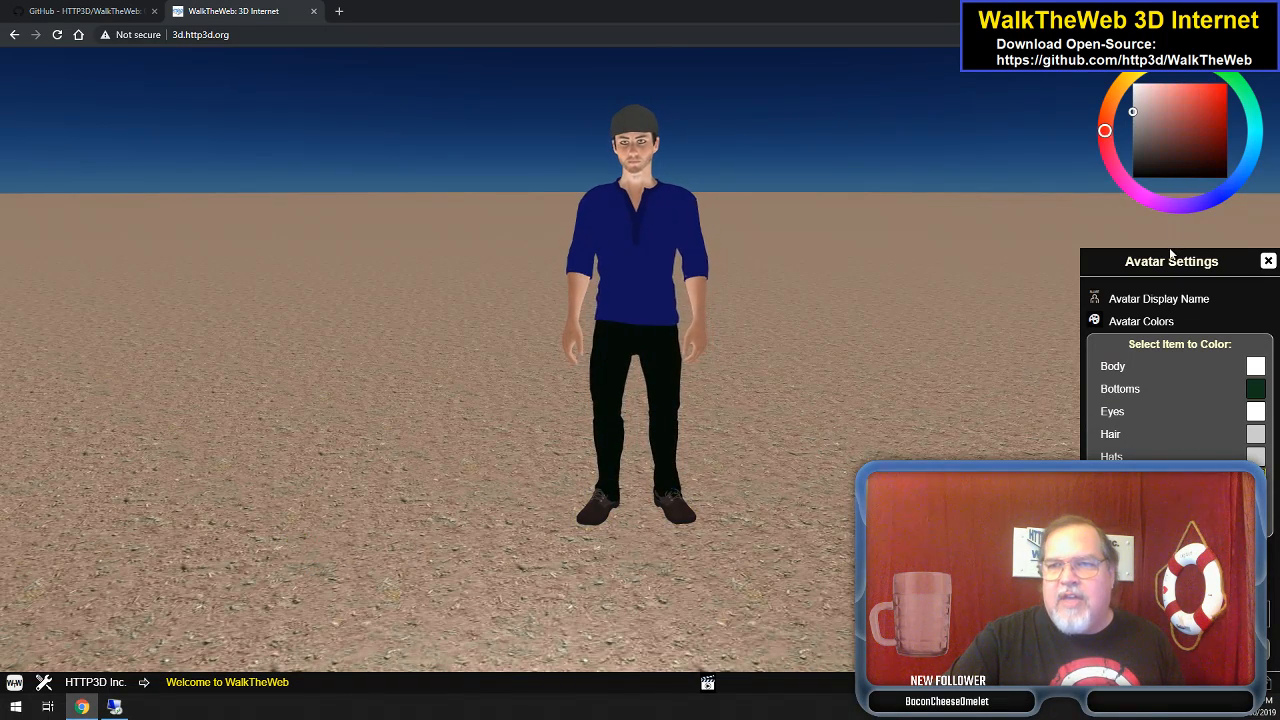
left_click(1121, 89)
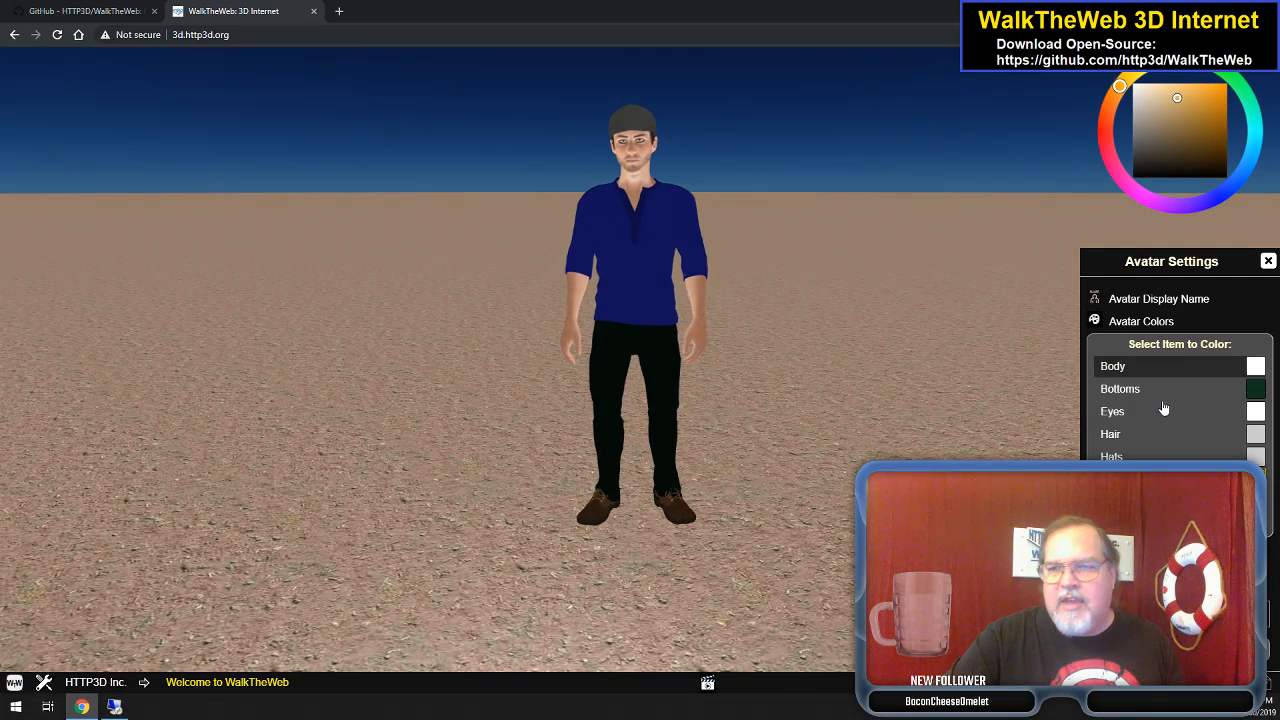
left_click(1162, 368)
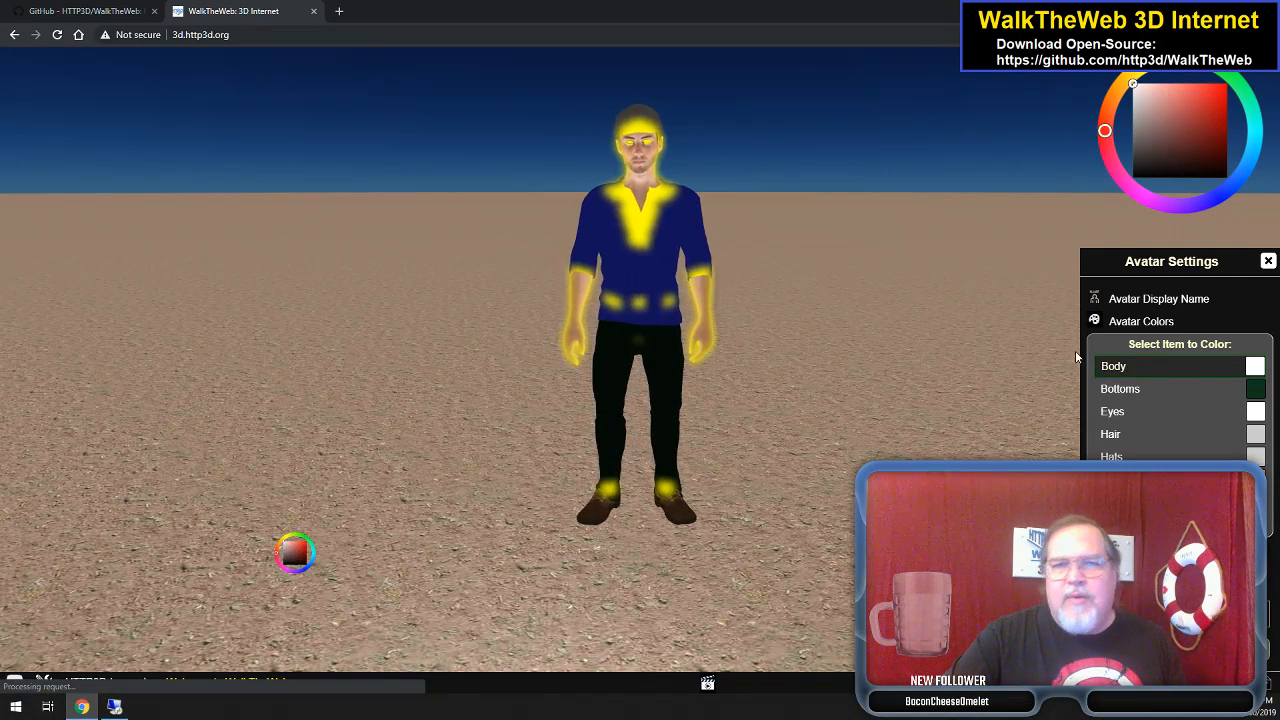
left_click(1224, 76)
left_click(1188, 97)
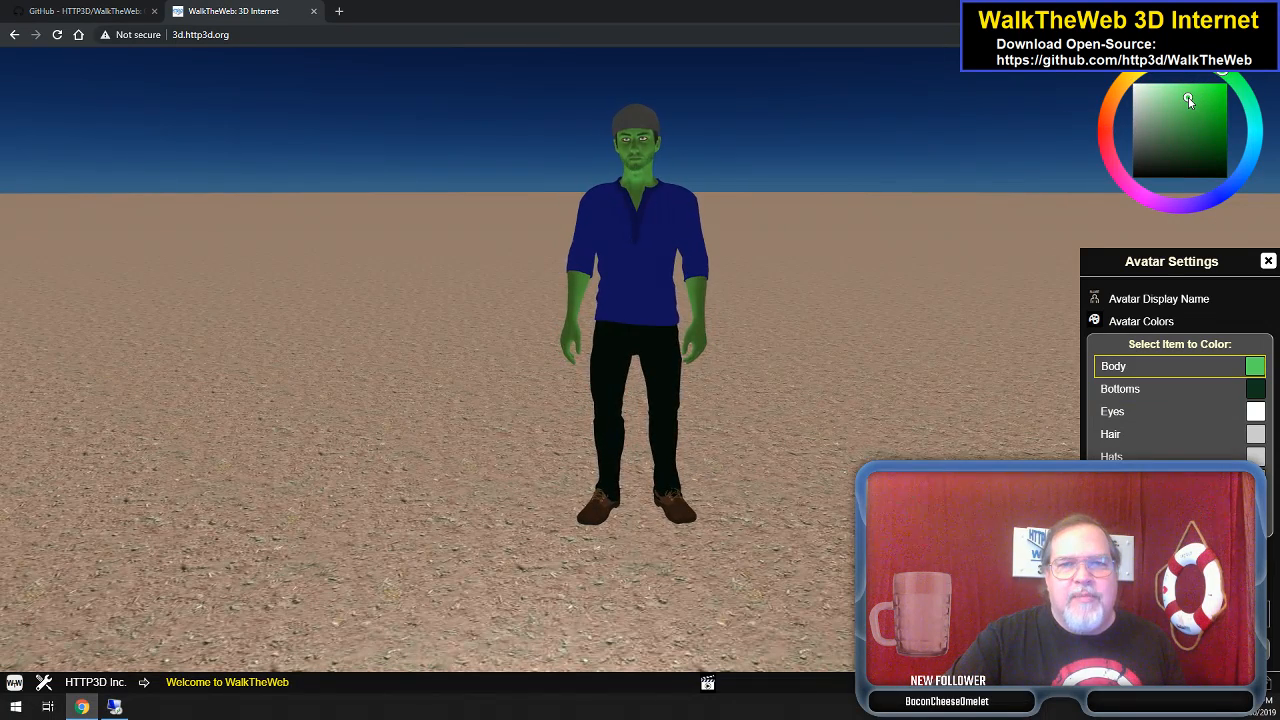
left_click(1145, 198)
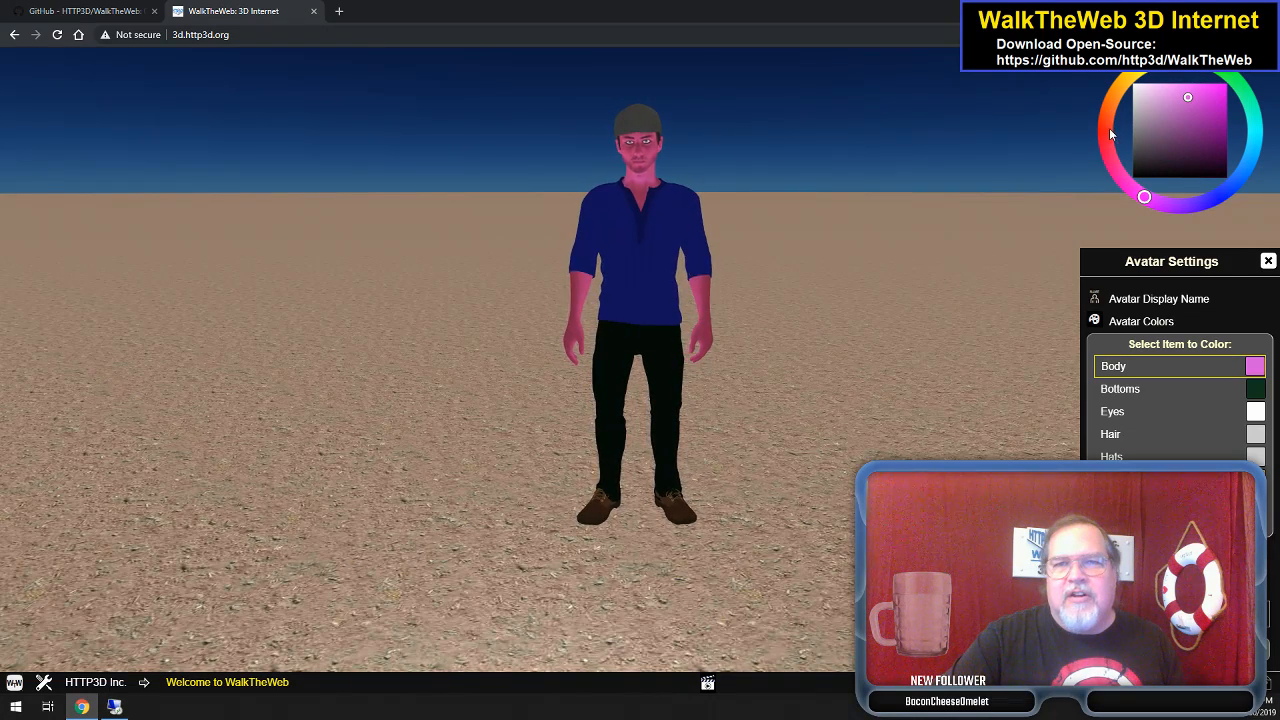
left_click_drag(1109, 128, 1127, 78)
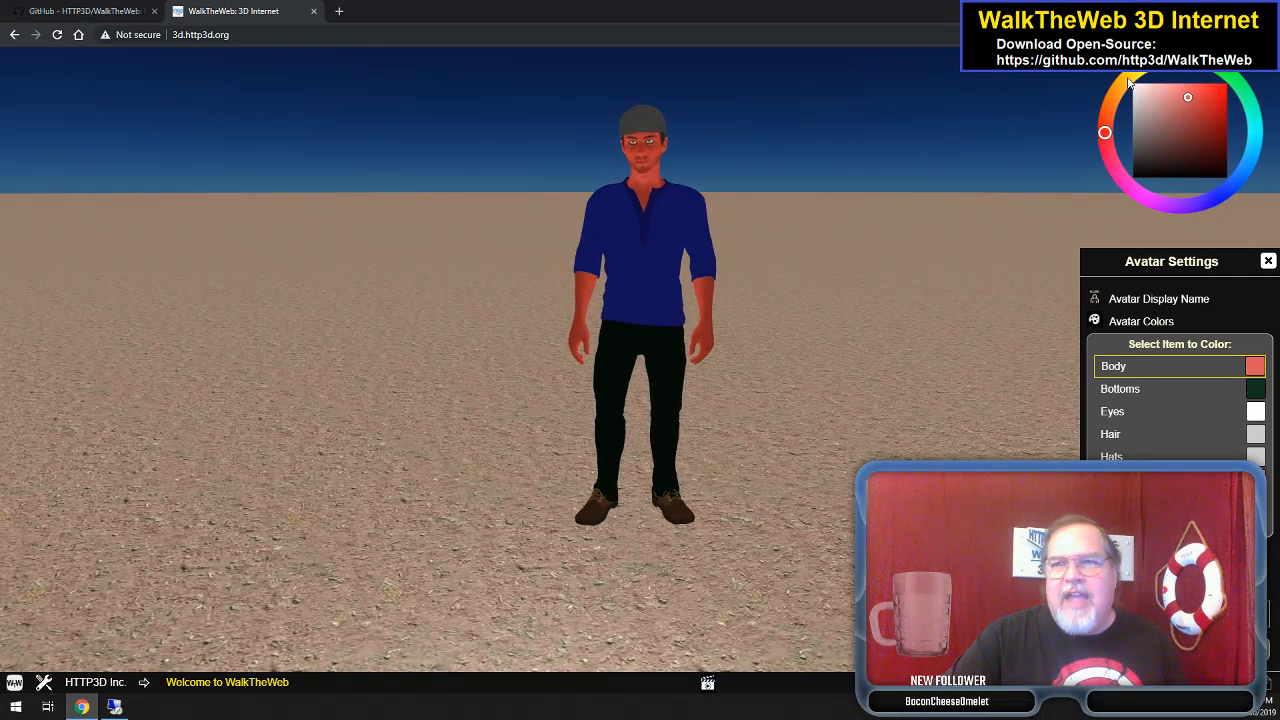
left_click(1230, 190)
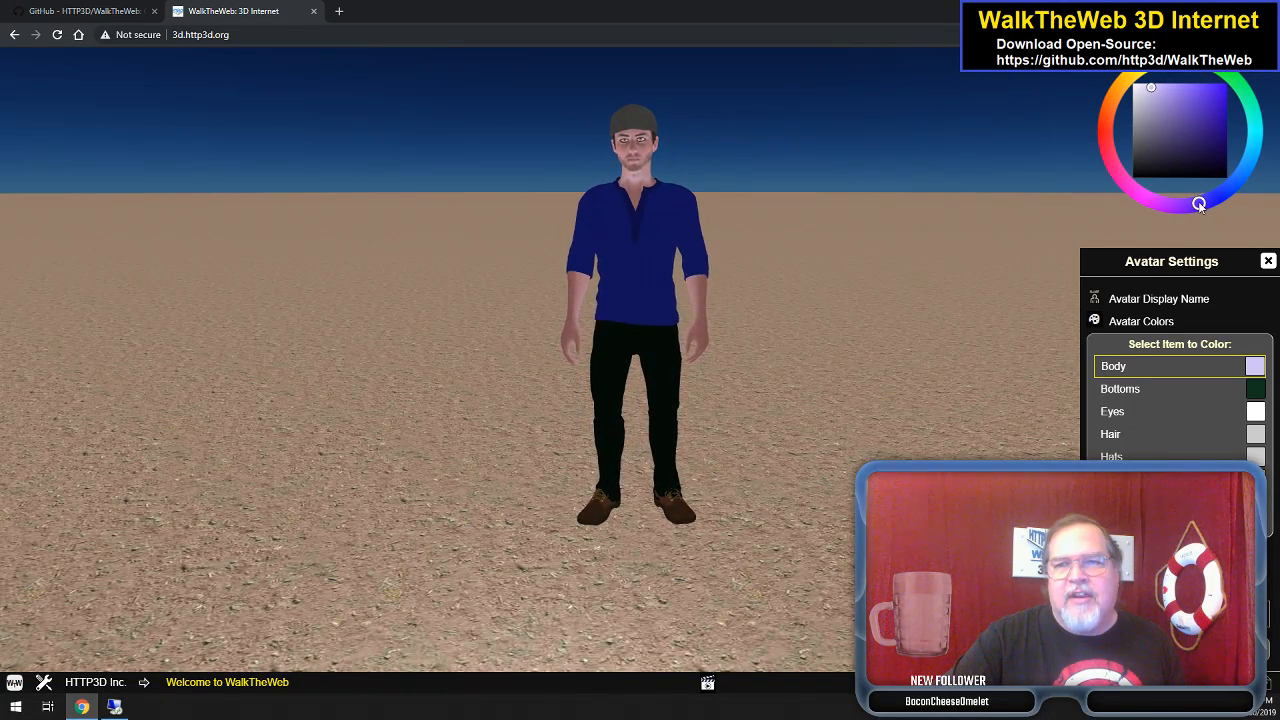
- Darken the cap to deep green and bring up the avatar animation settings
left_click(1155, 455)
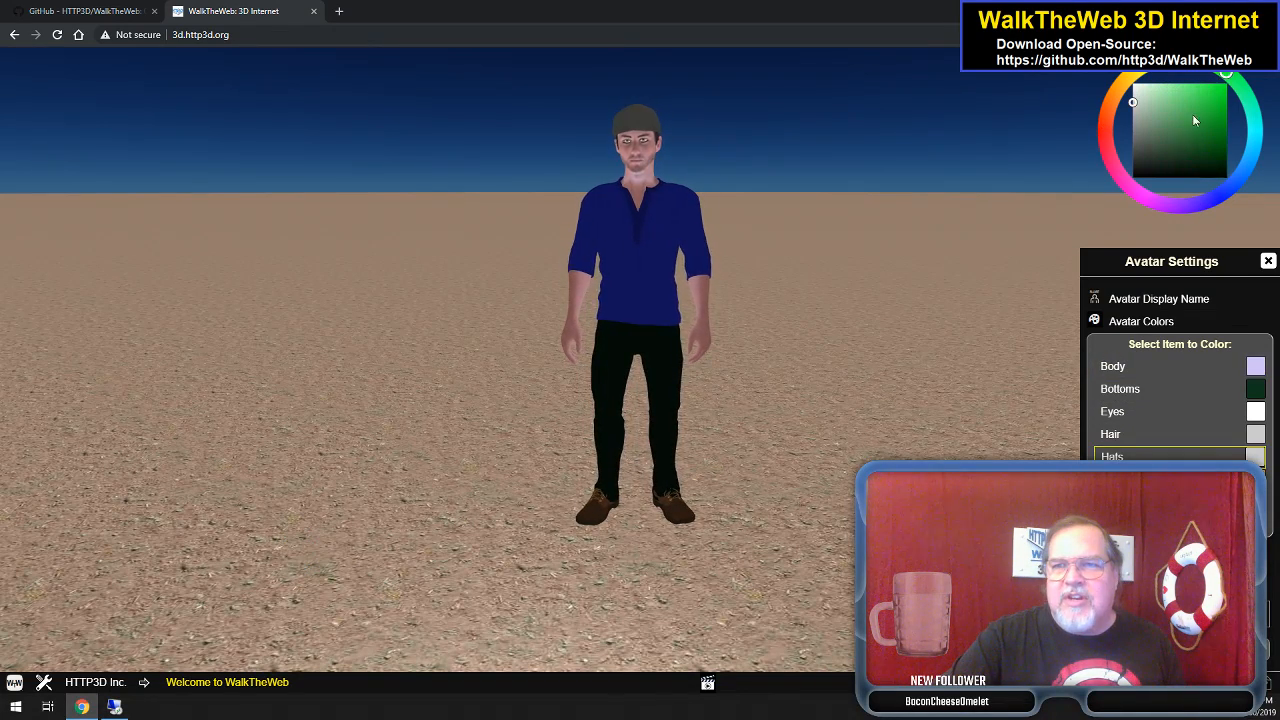
left_click(1200, 152)
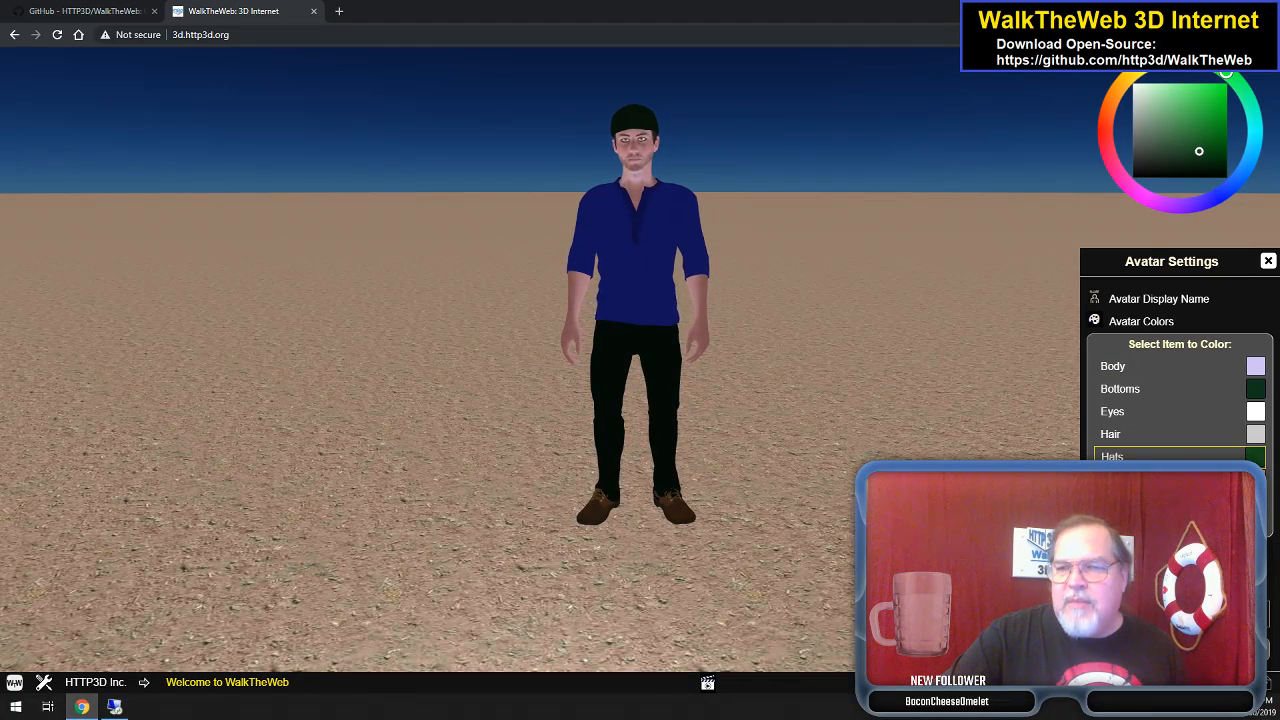
left_click(1152, 555)
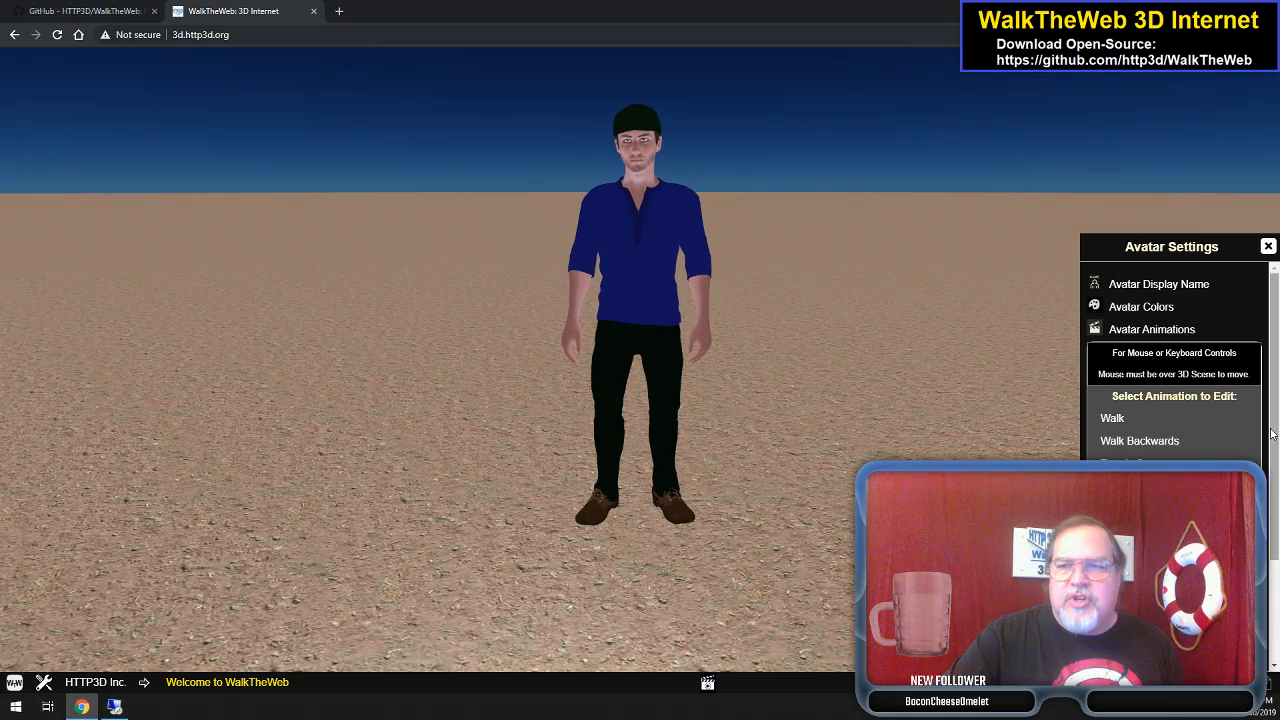
- Show the current Beast Walk animation and walk the avatar around to preview it
mouse_move(1274, 461)
left_mouse_down()
mouse_move(1275, 566)
mouse_move(1273, 451)
left_mouse_up()
left_click(1154, 425)
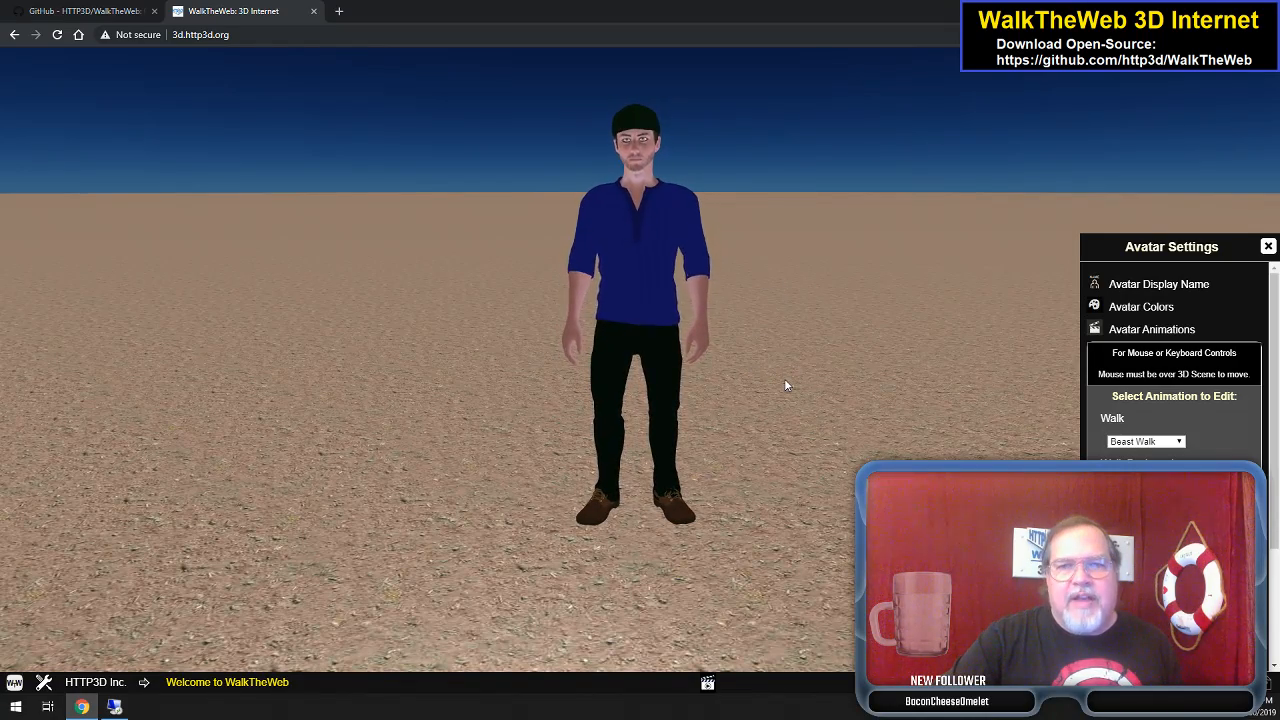
key("w")
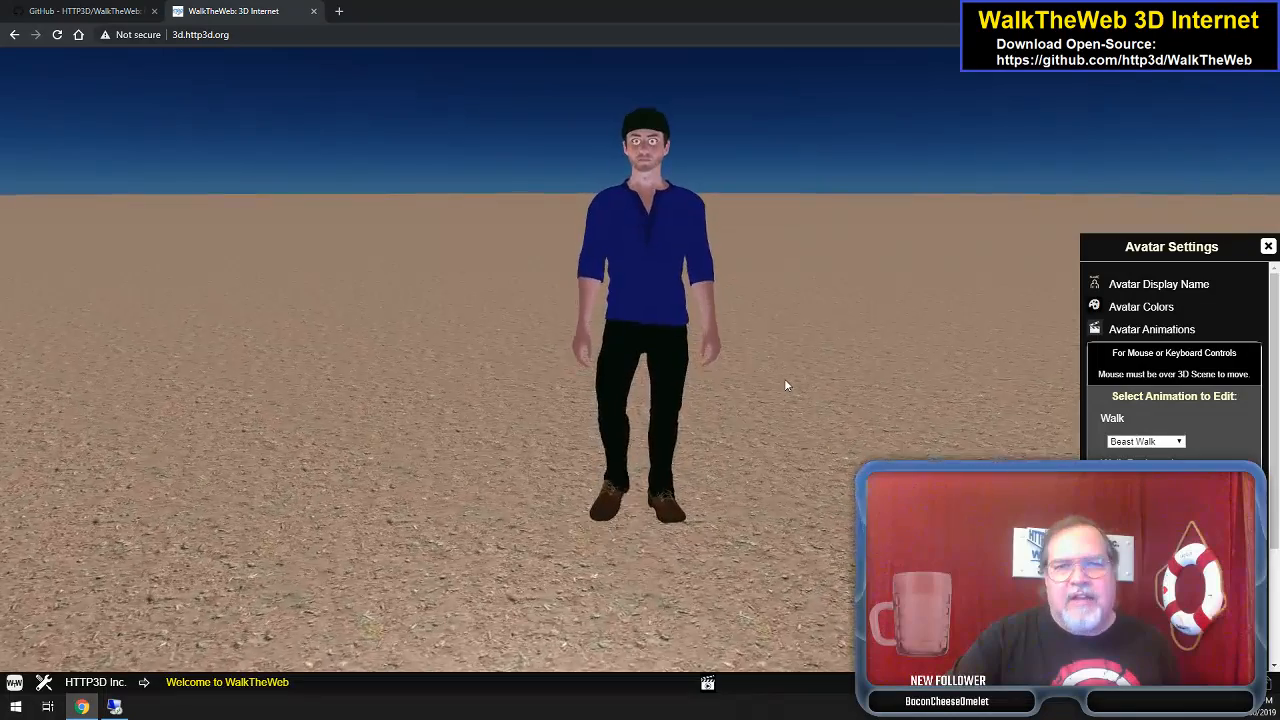
key("w")
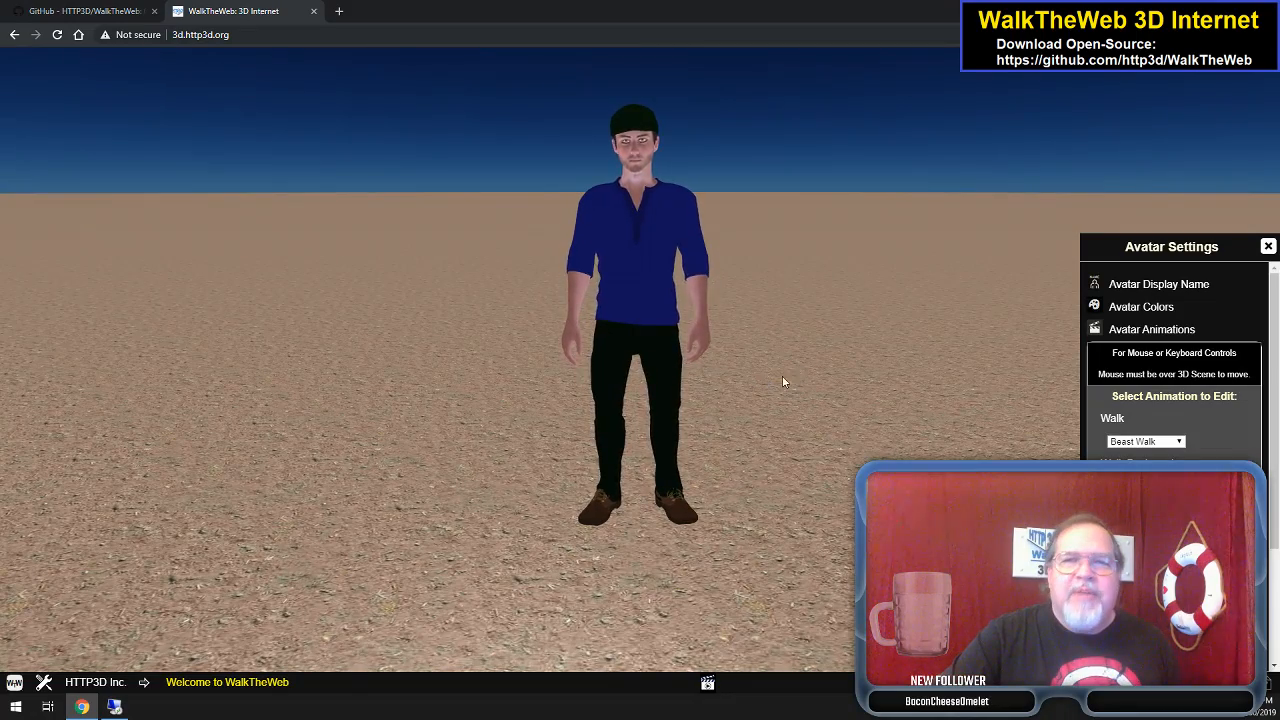
left_click_drag(555, 363, 757, 367)
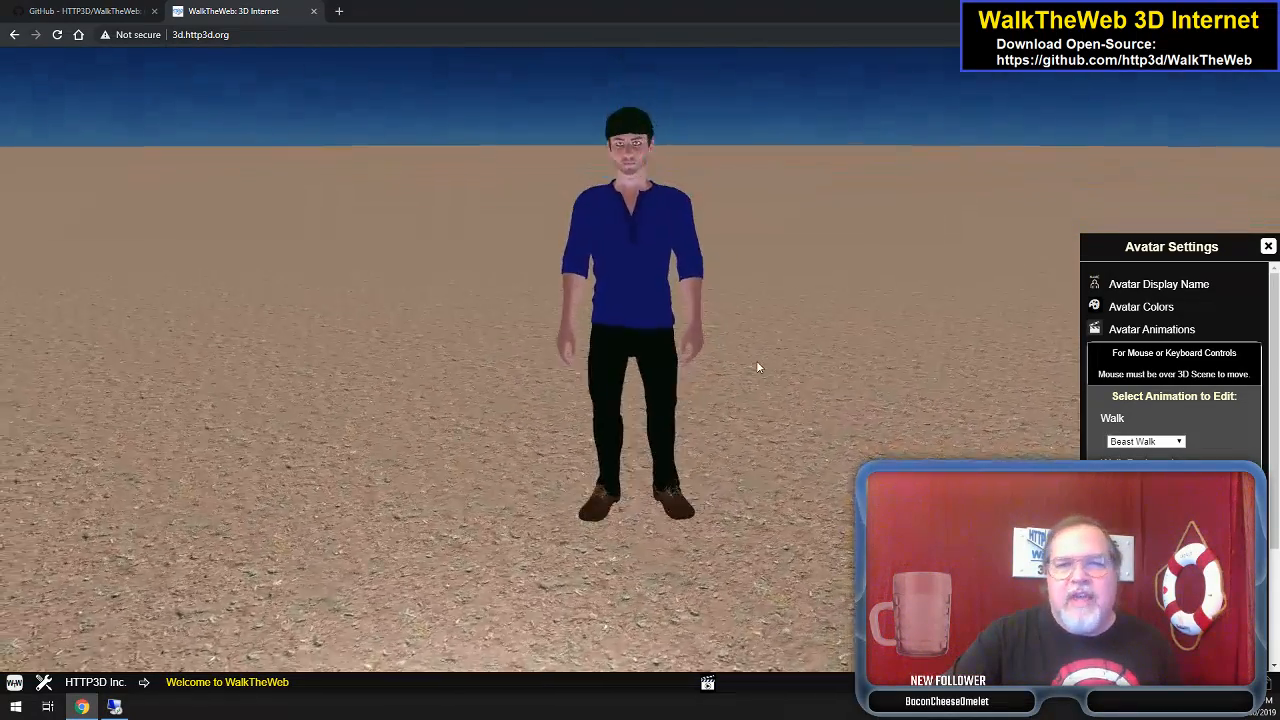
key("w")
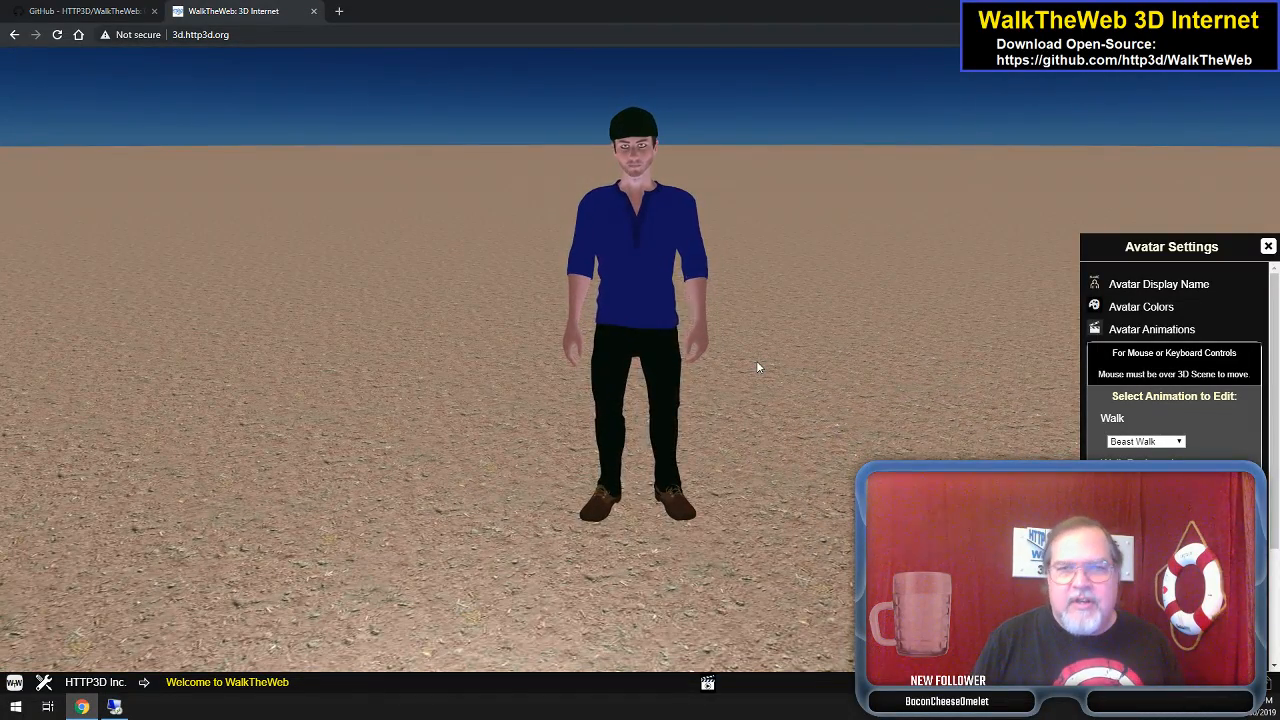
key("w")
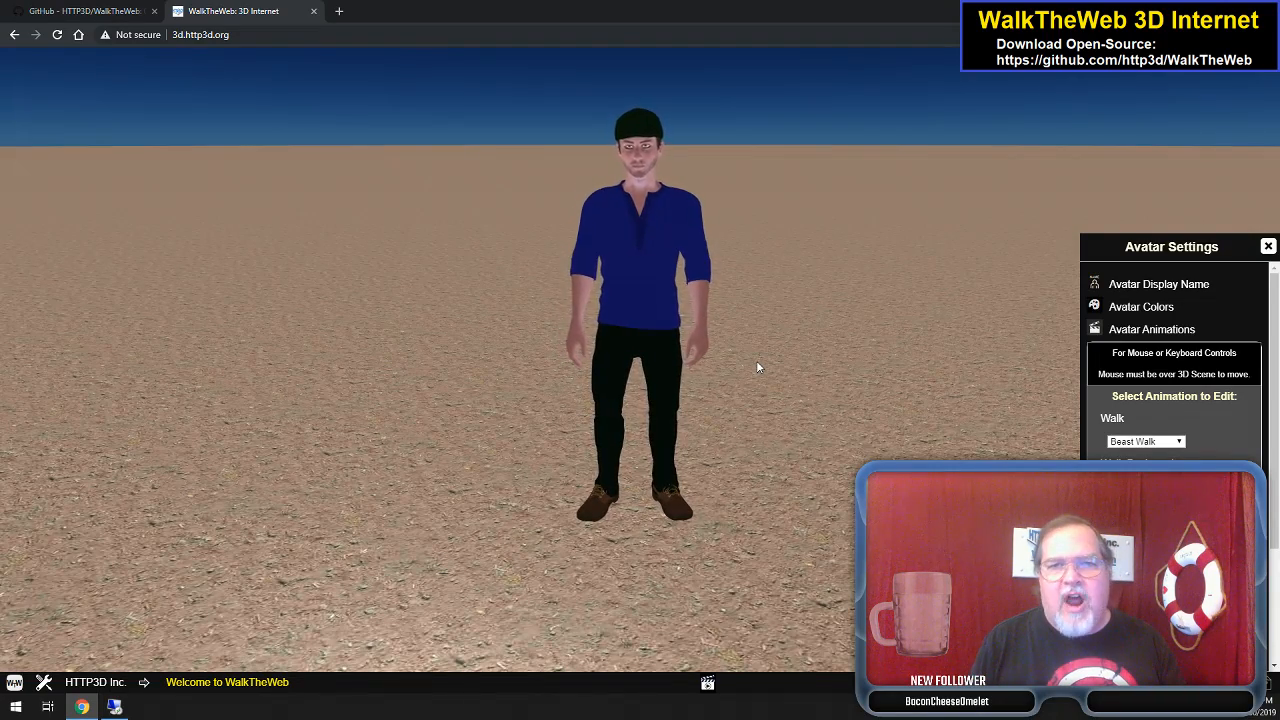
scroll(757, 367, "up", 4)
scroll(757, 367, "down", 4)
scroll(757, 367, "up", 2)
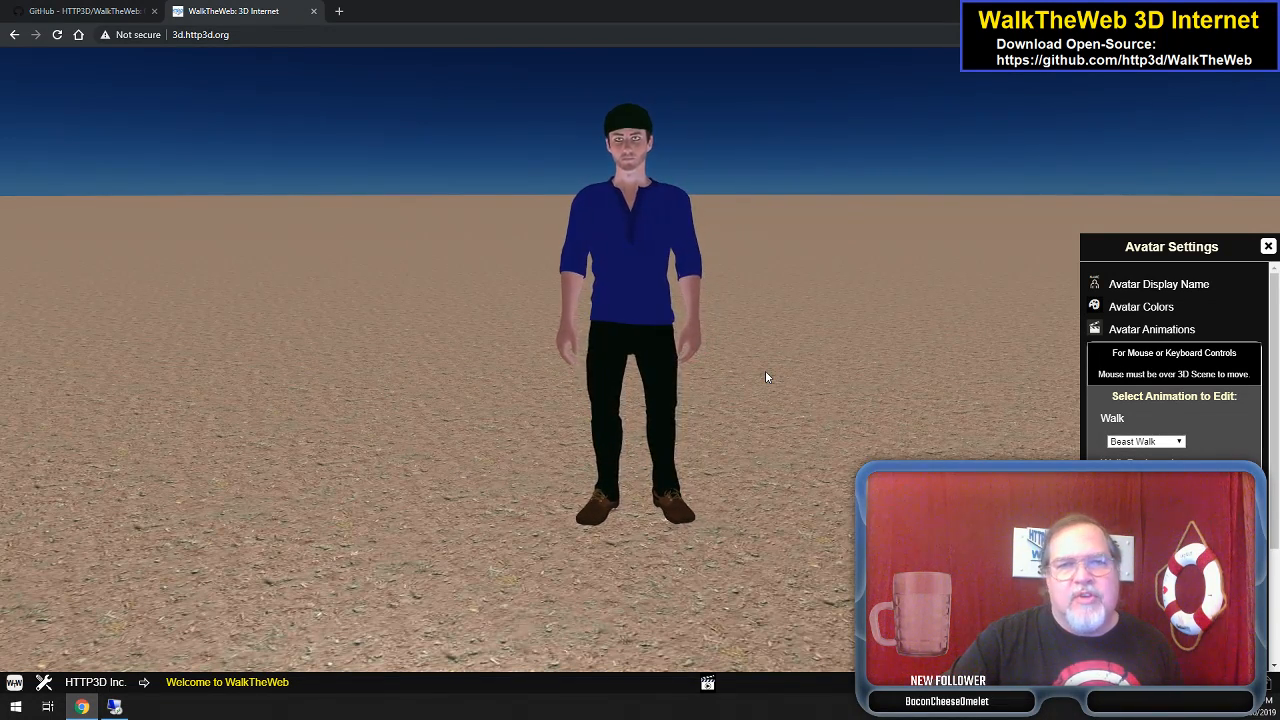
- Switch the walk animation to Dizzy Walk, then Happy Walk, previewing each
left_click(1181, 443)
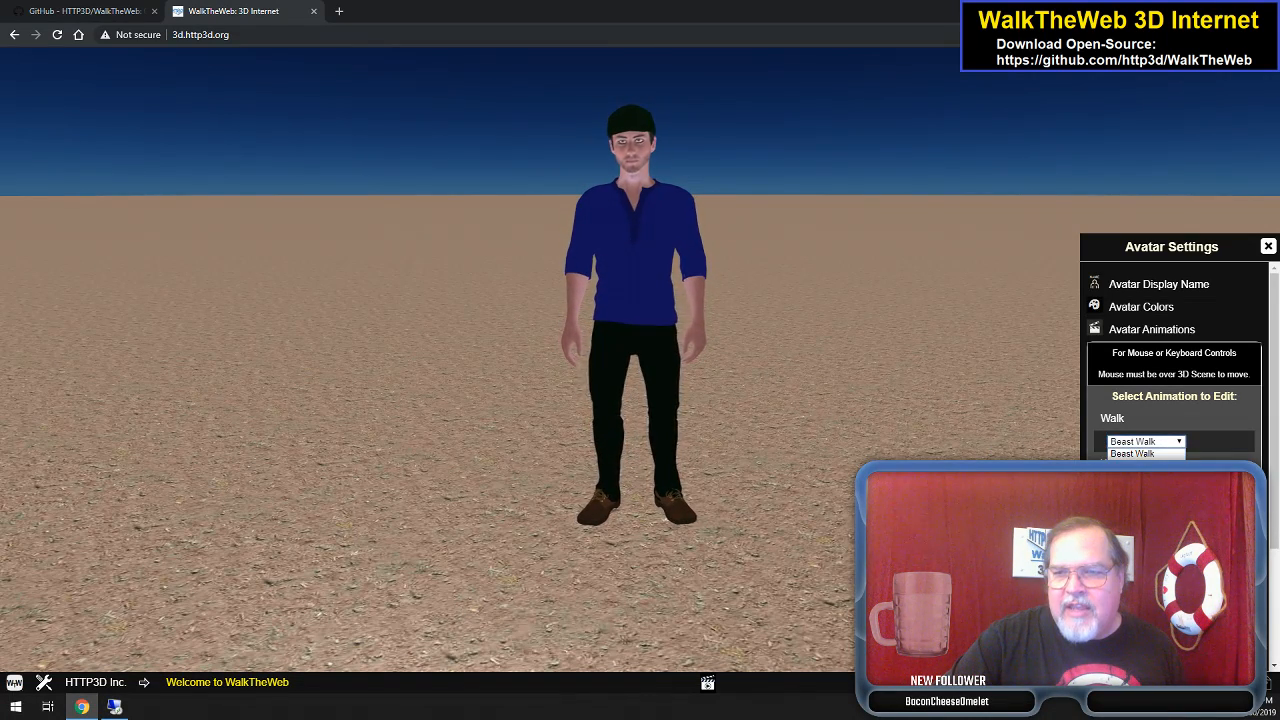
left_click(1137, 487)
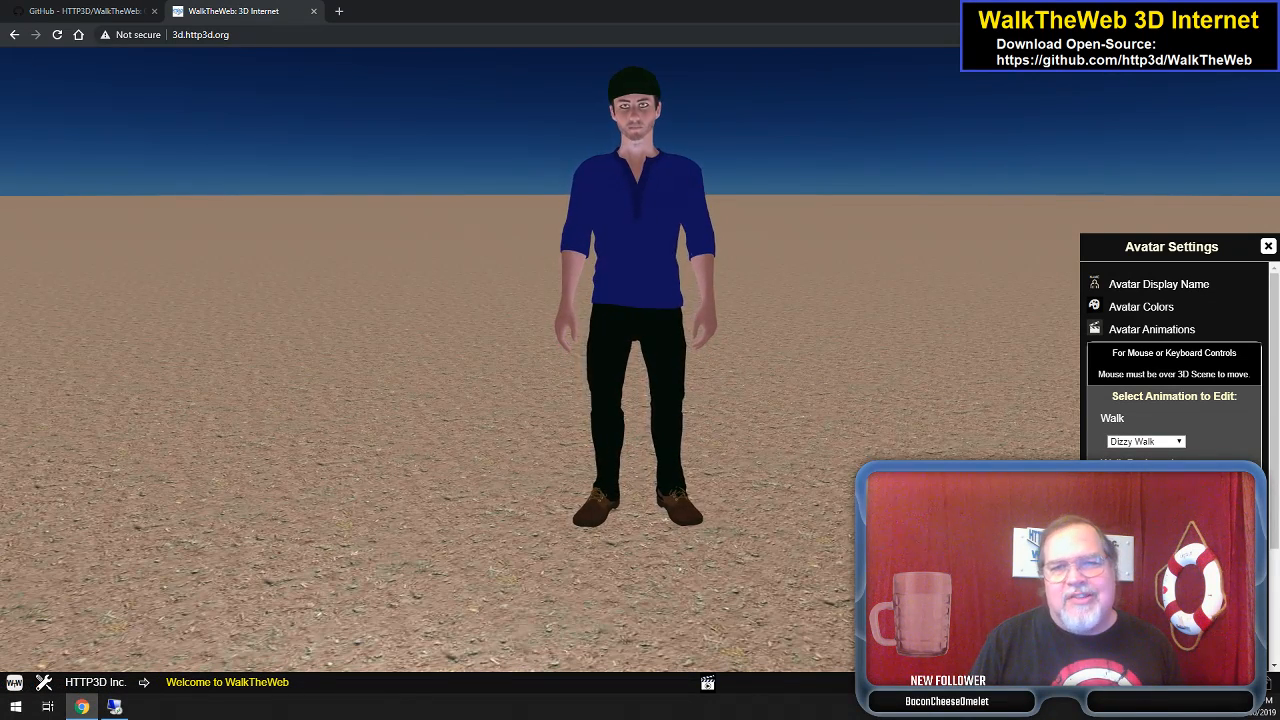
key("Up")
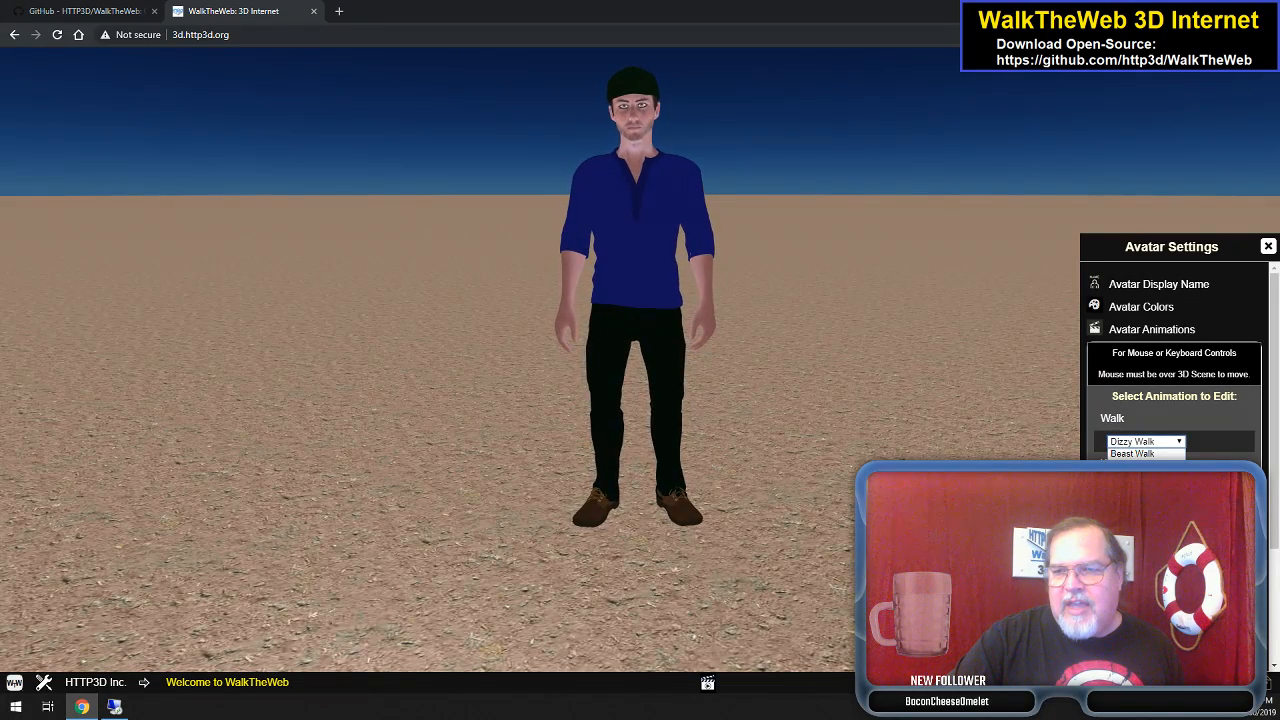
left_click(1134, 480)
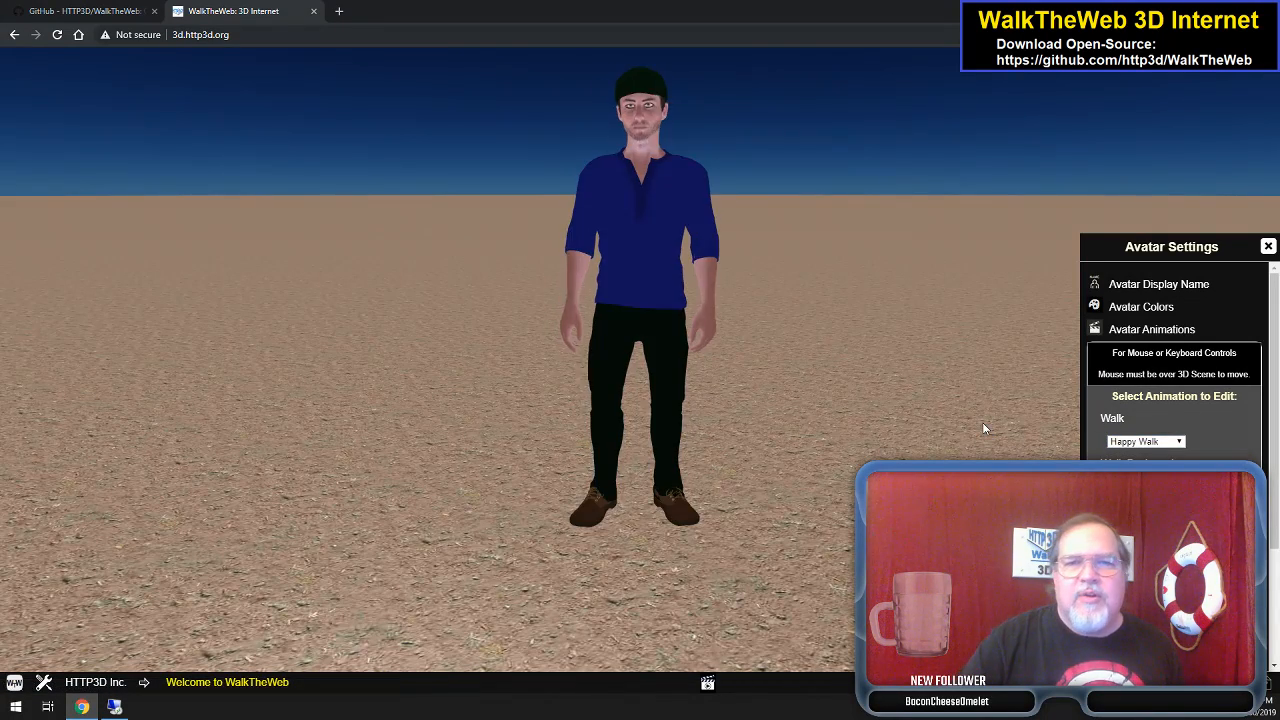
key("w")
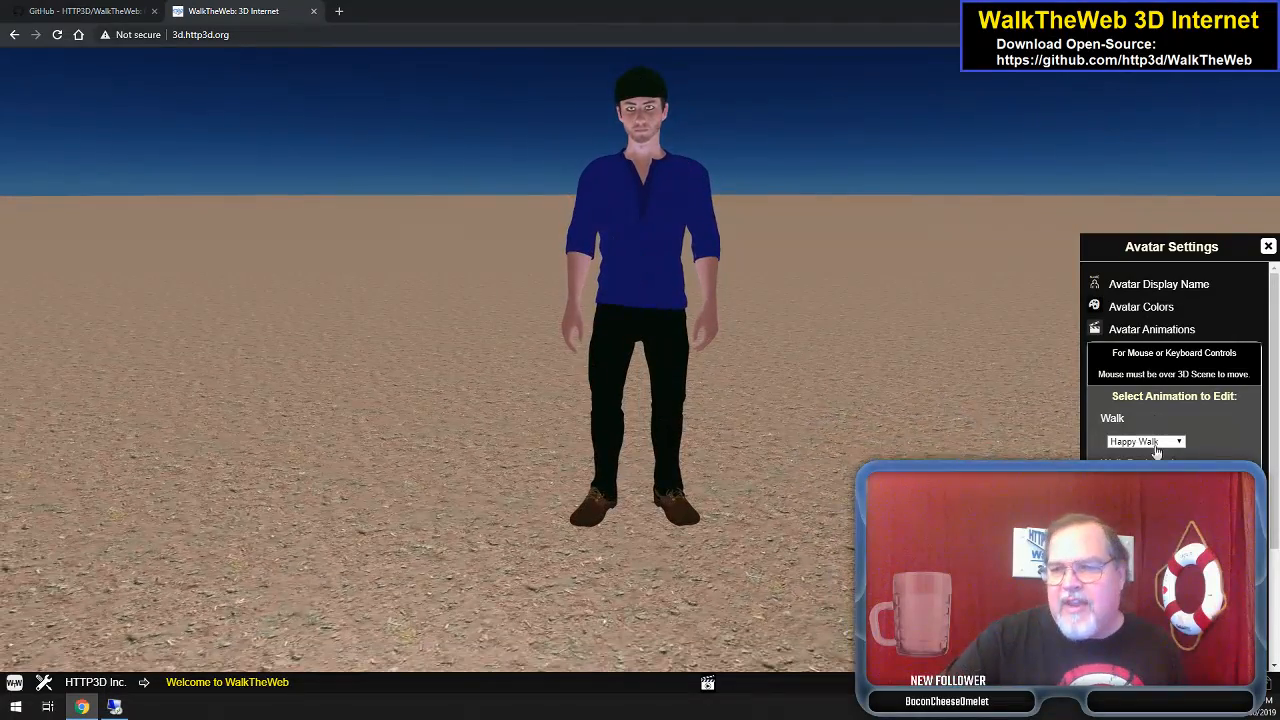
- Add Simple Wave as an optional gesture and play it from the gestures panel
scroll(1163, 397, "down", 1)
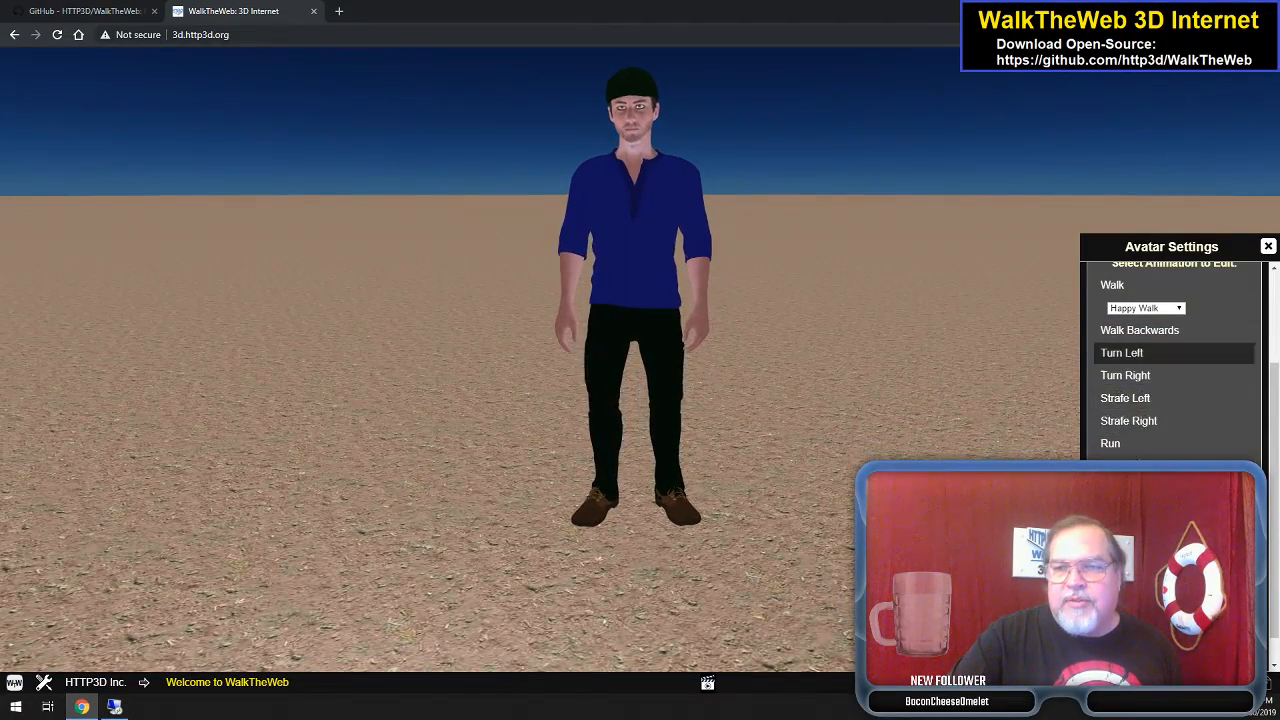
scroll(1170, 360, "down", 1)
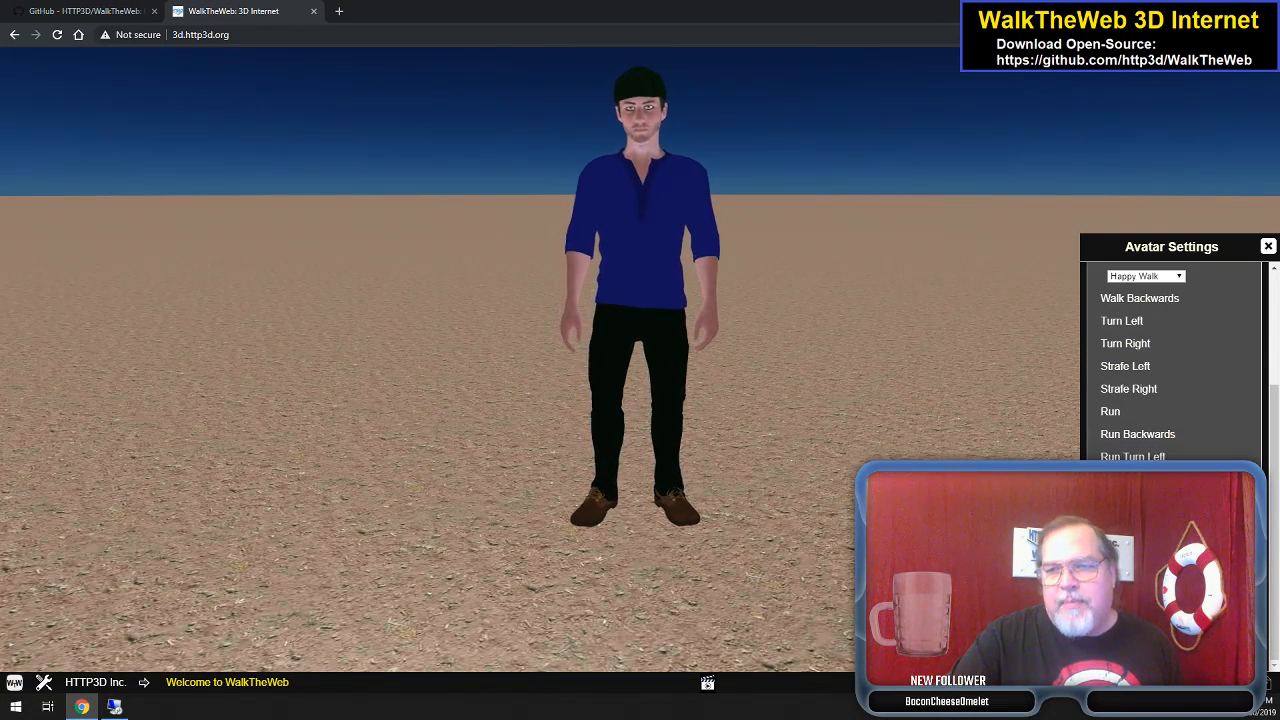
scroll(1170, 360, "down", 1)
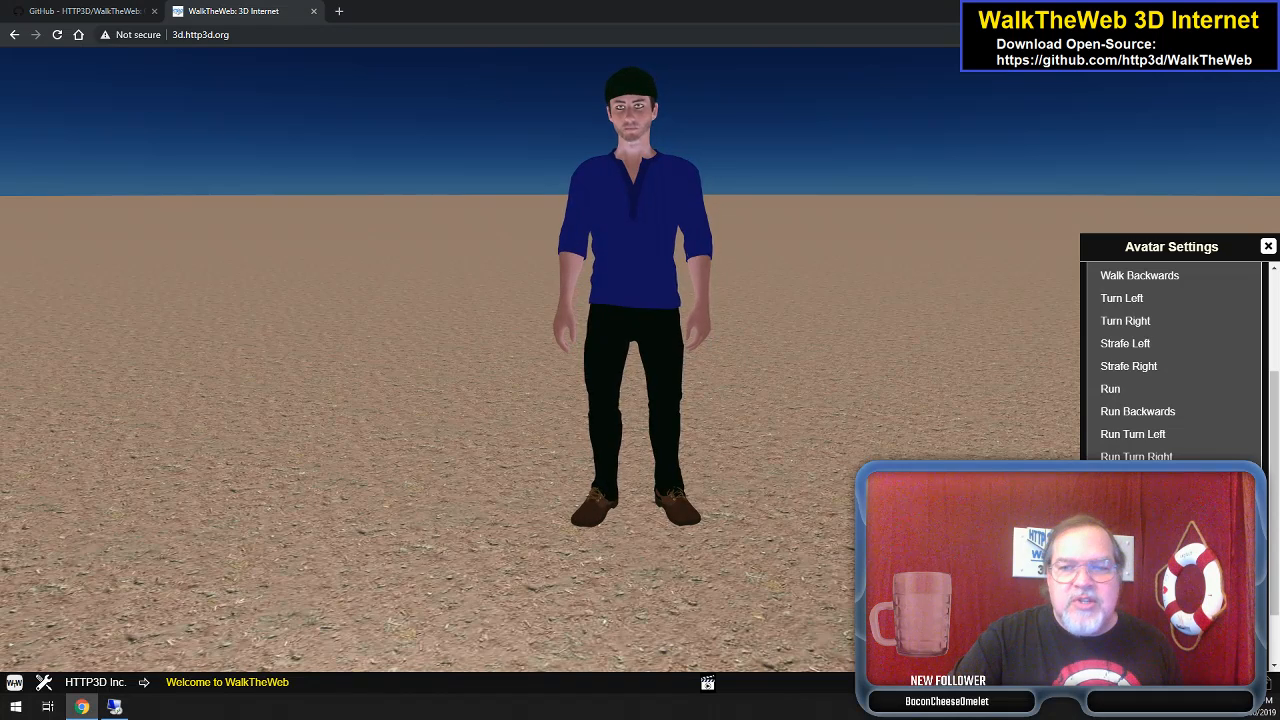
left_click(1180, 552)
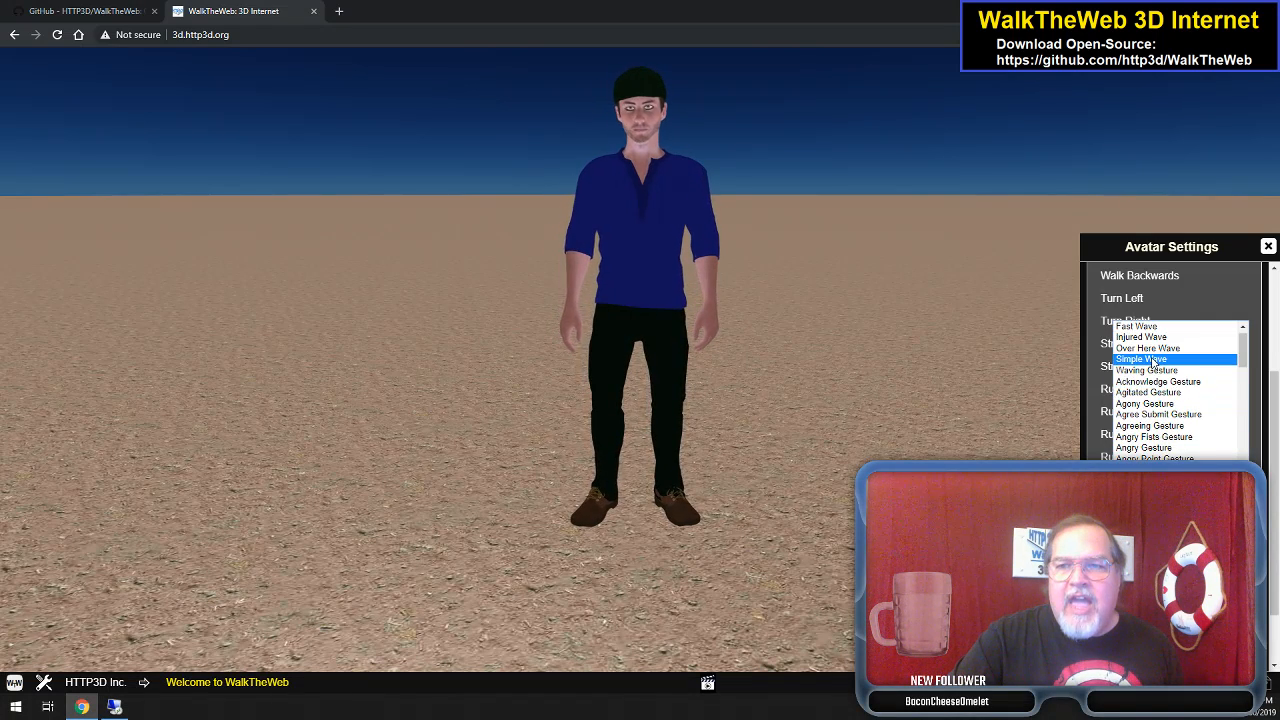
left_click(1152, 360)
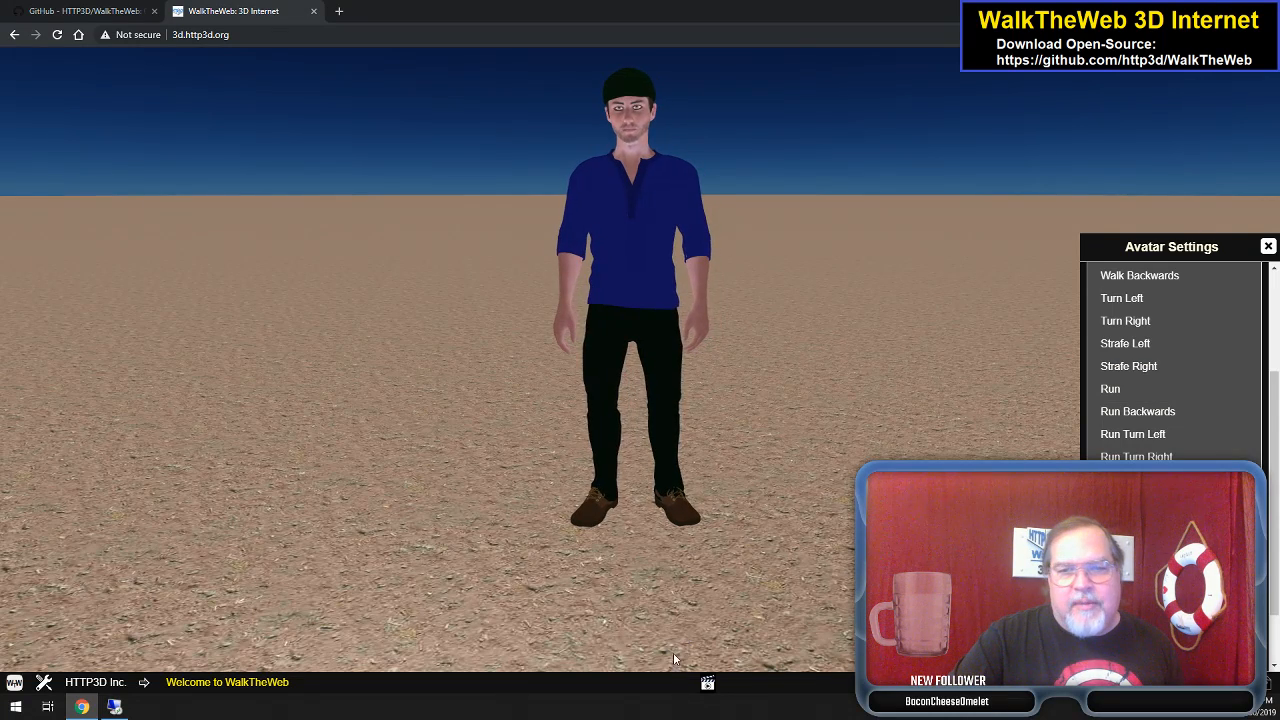
left_click(708, 684)
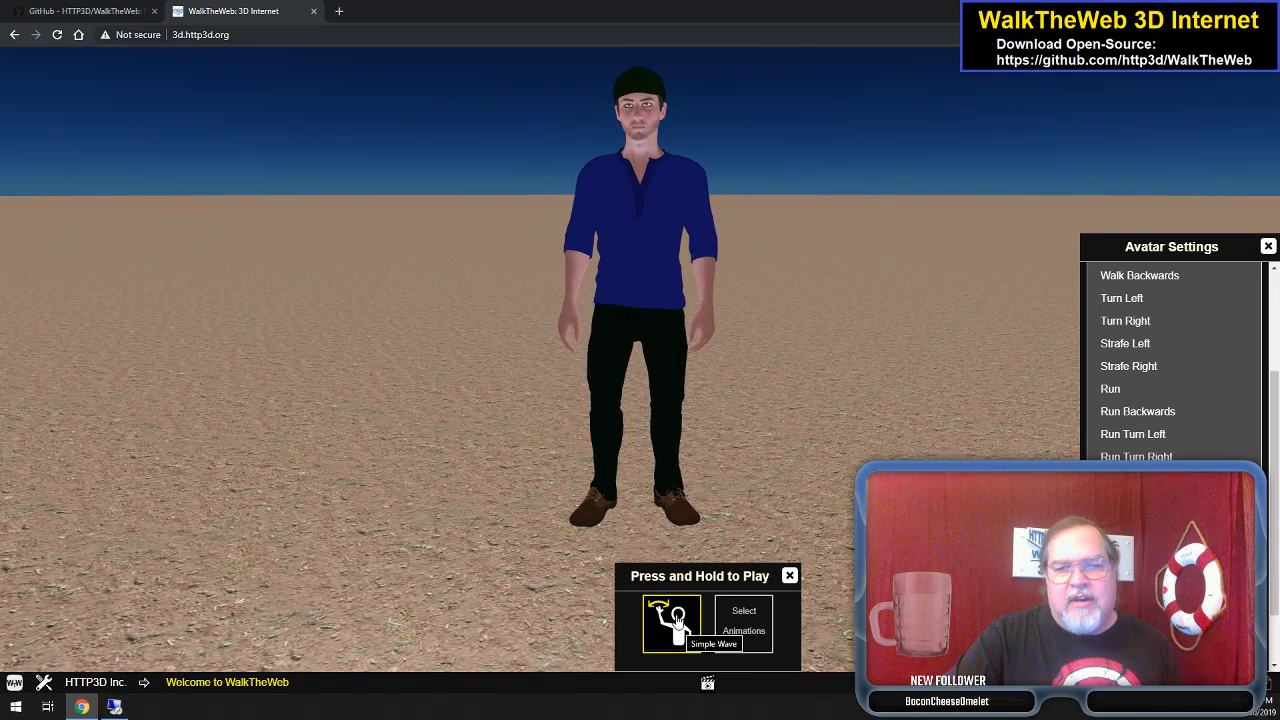
left_click(678, 620)
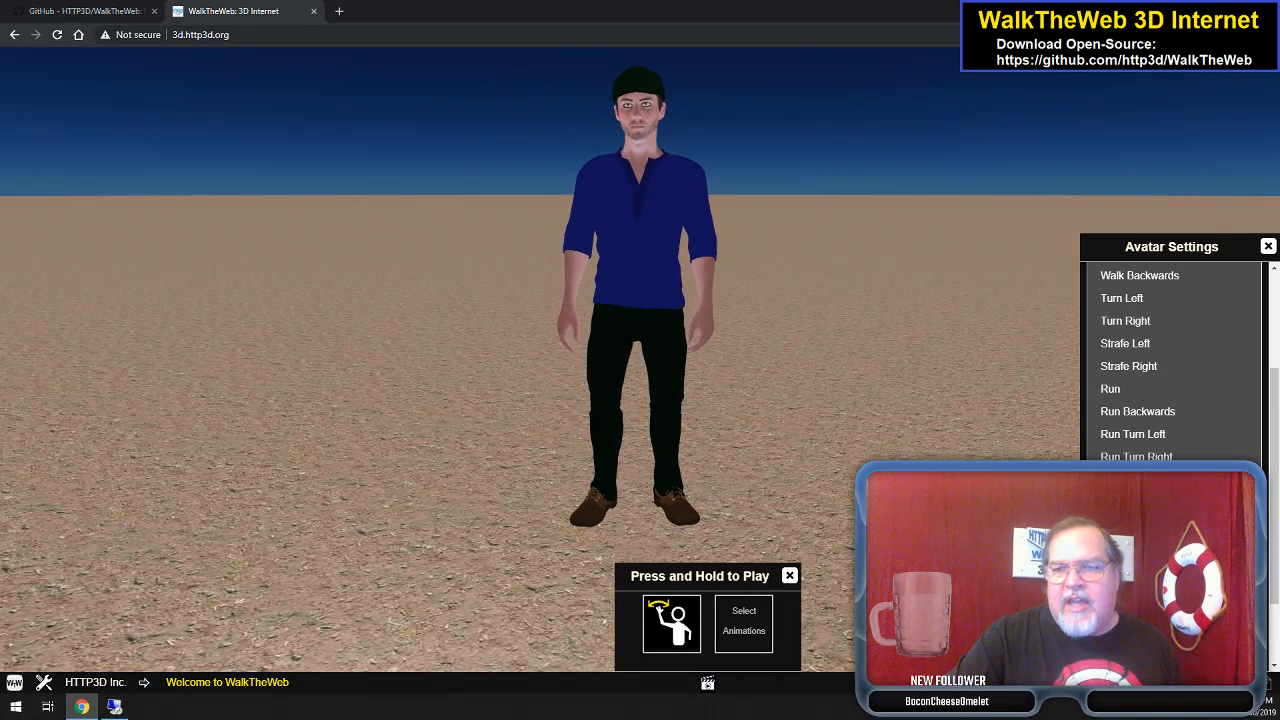
- Add Over Here Wave as the second gesture and play it
left_click(1178, 574)
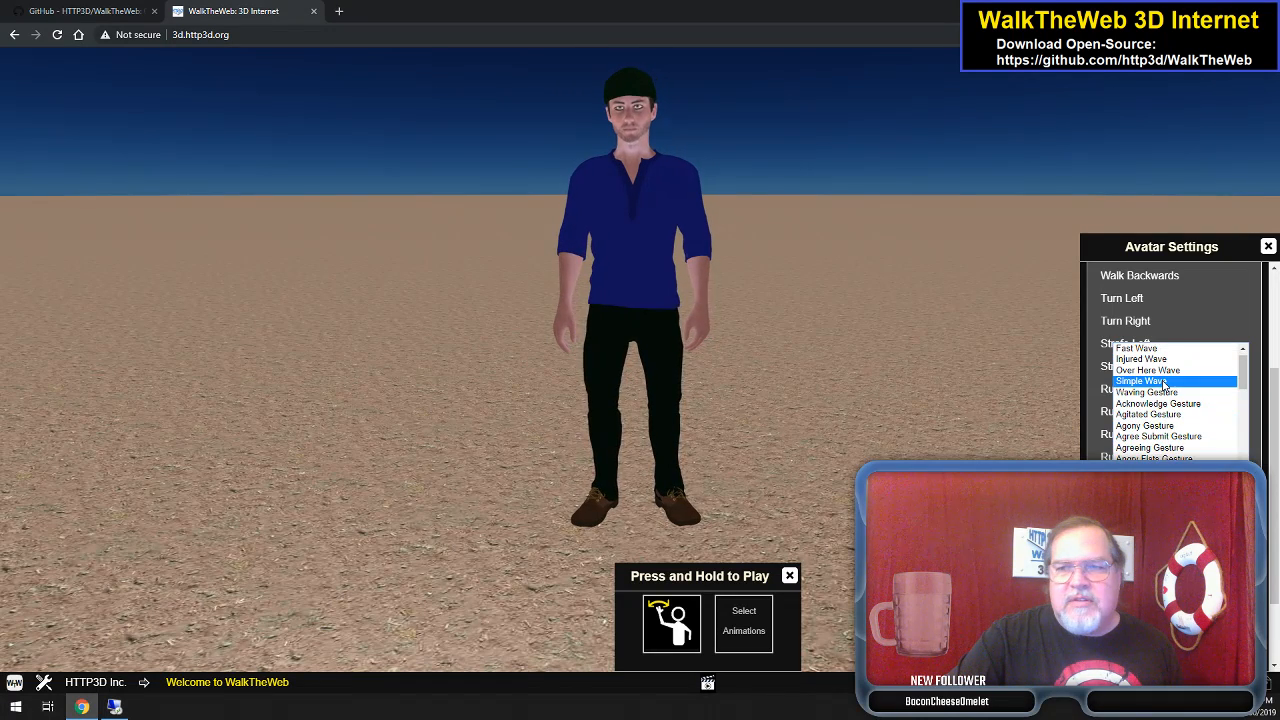
left_click(1162, 380)
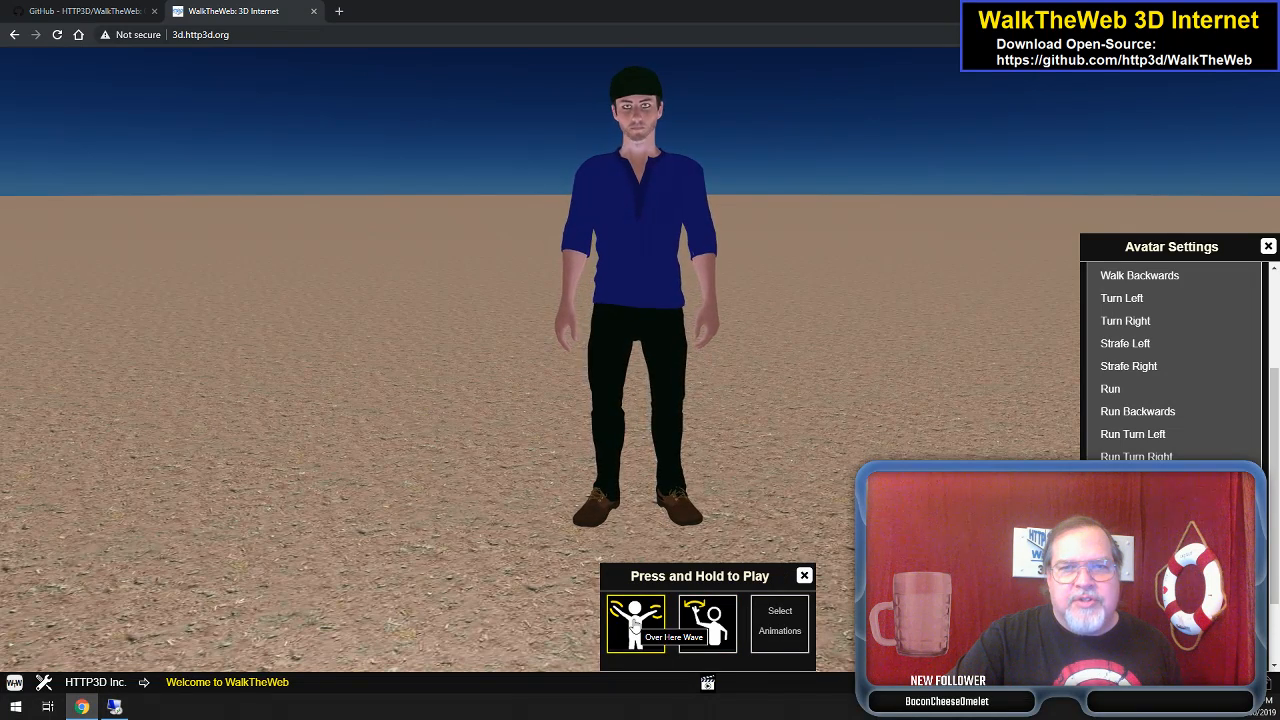
left_click(634, 622)
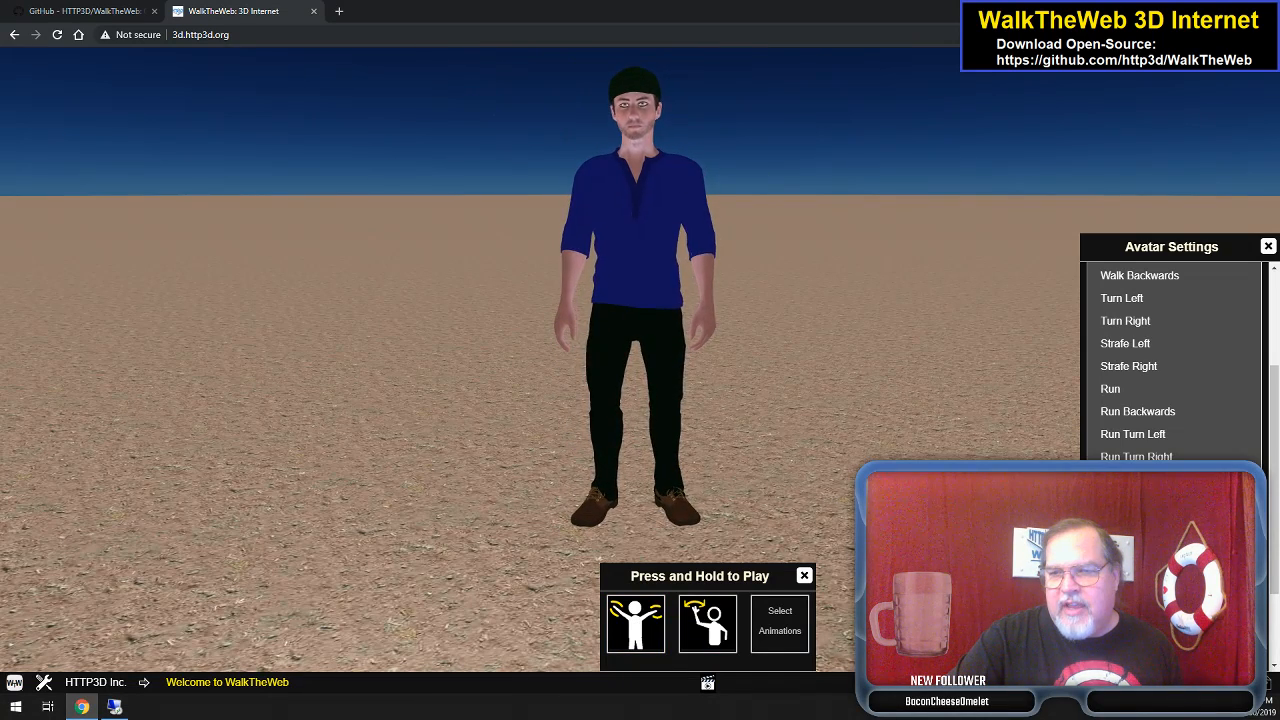
left_click(1180, 594)
- Pick Gangnam Style Dance for the third gesture slot, then close Avatar Settings
scroll(1180, 520, "down", 5)
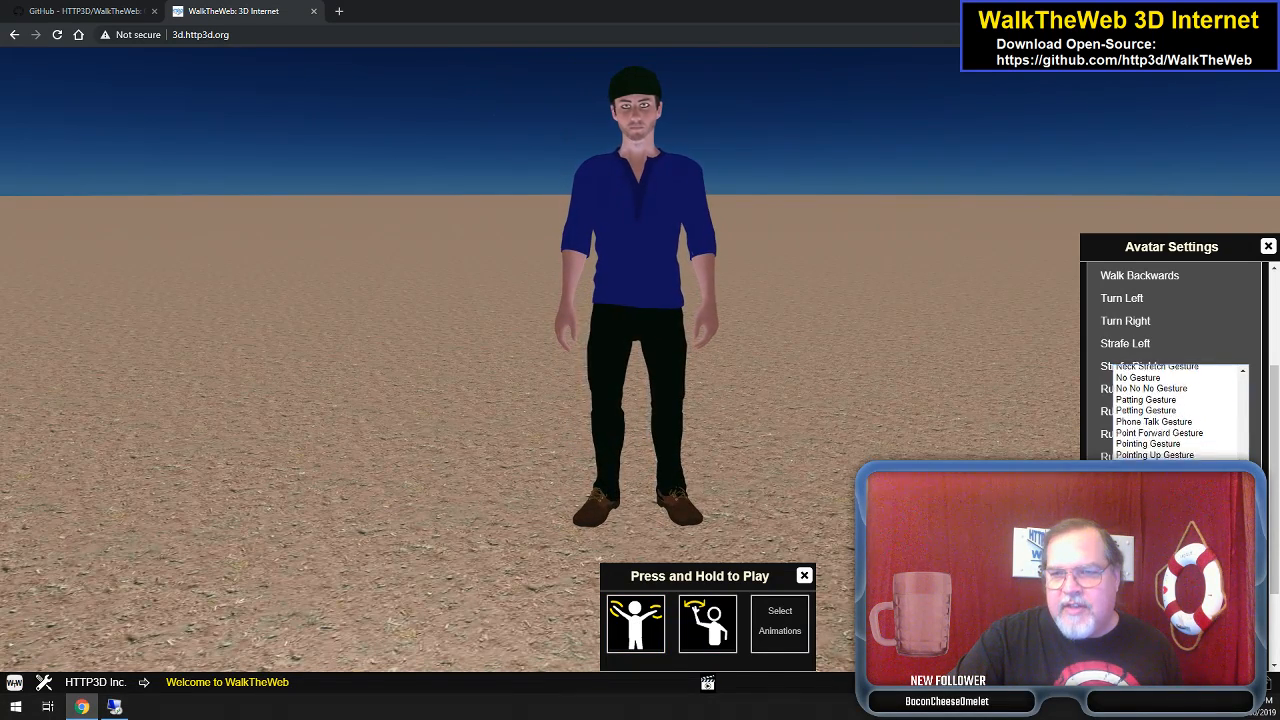
scroll(1180, 412, "down", 3)
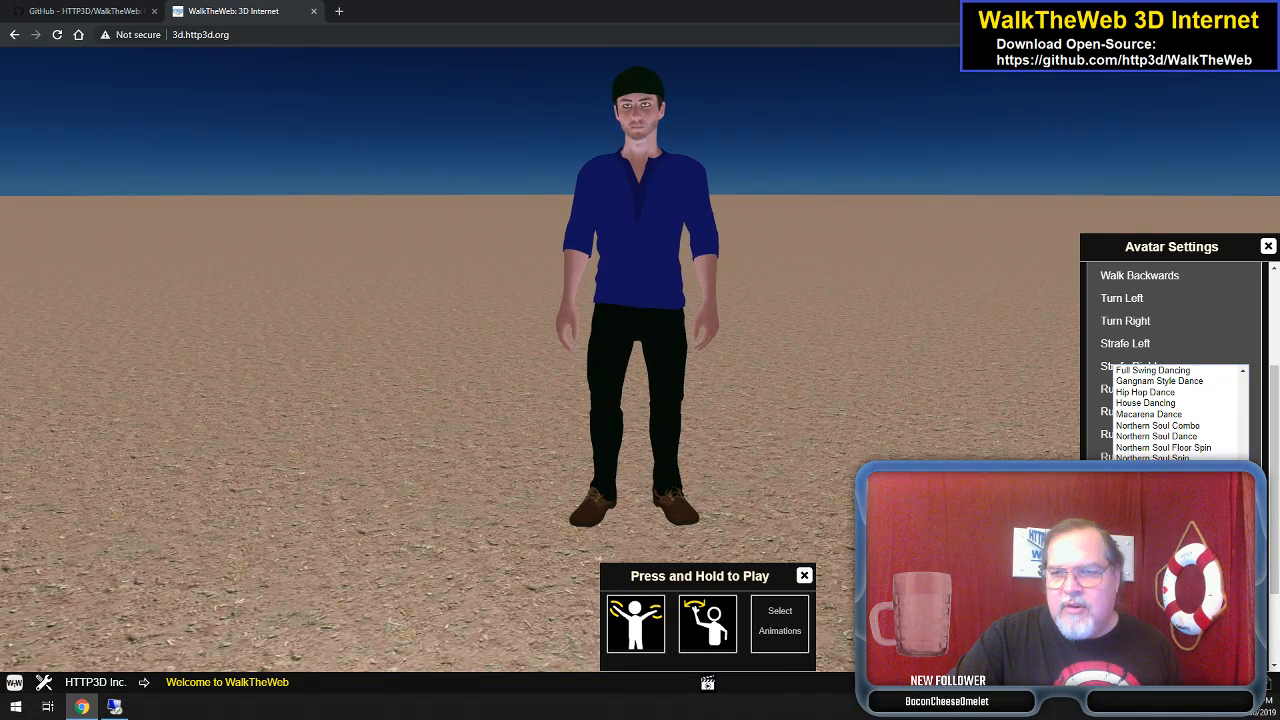
scroll(1180, 412, "up", 3)
scroll(1180, 412, "down", 3)
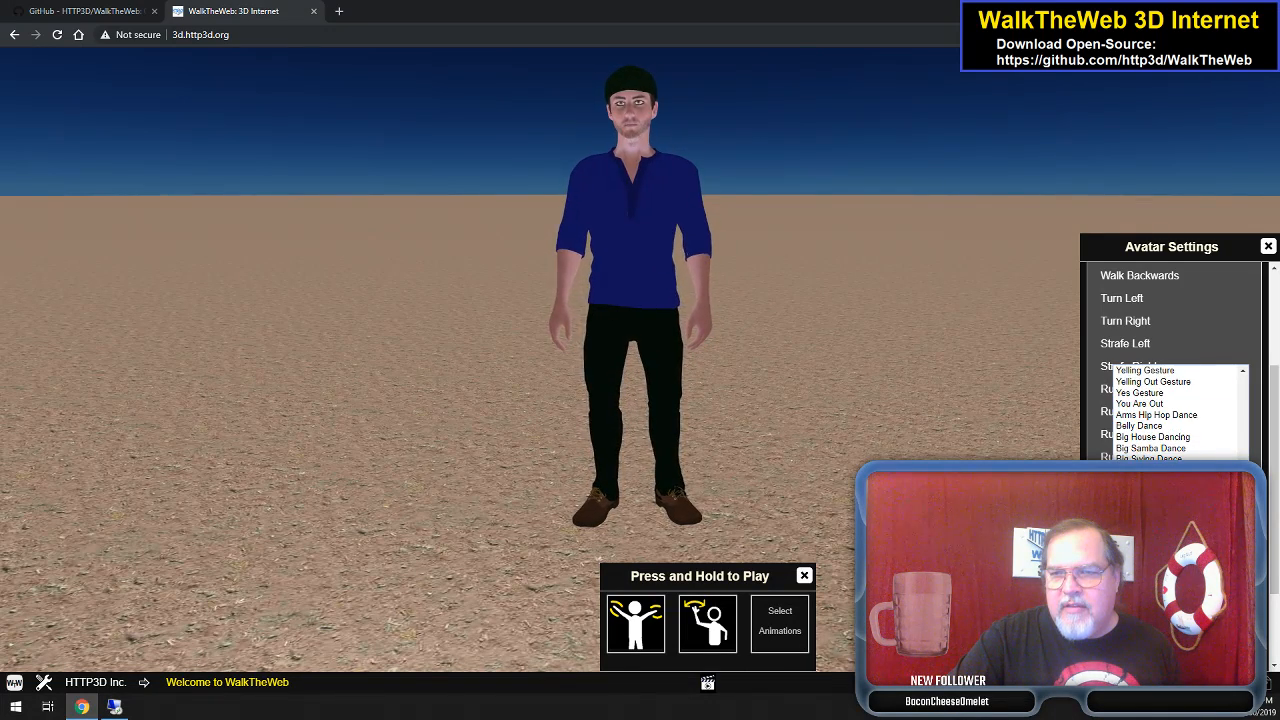
scroll(1180, 412, "down", 2)
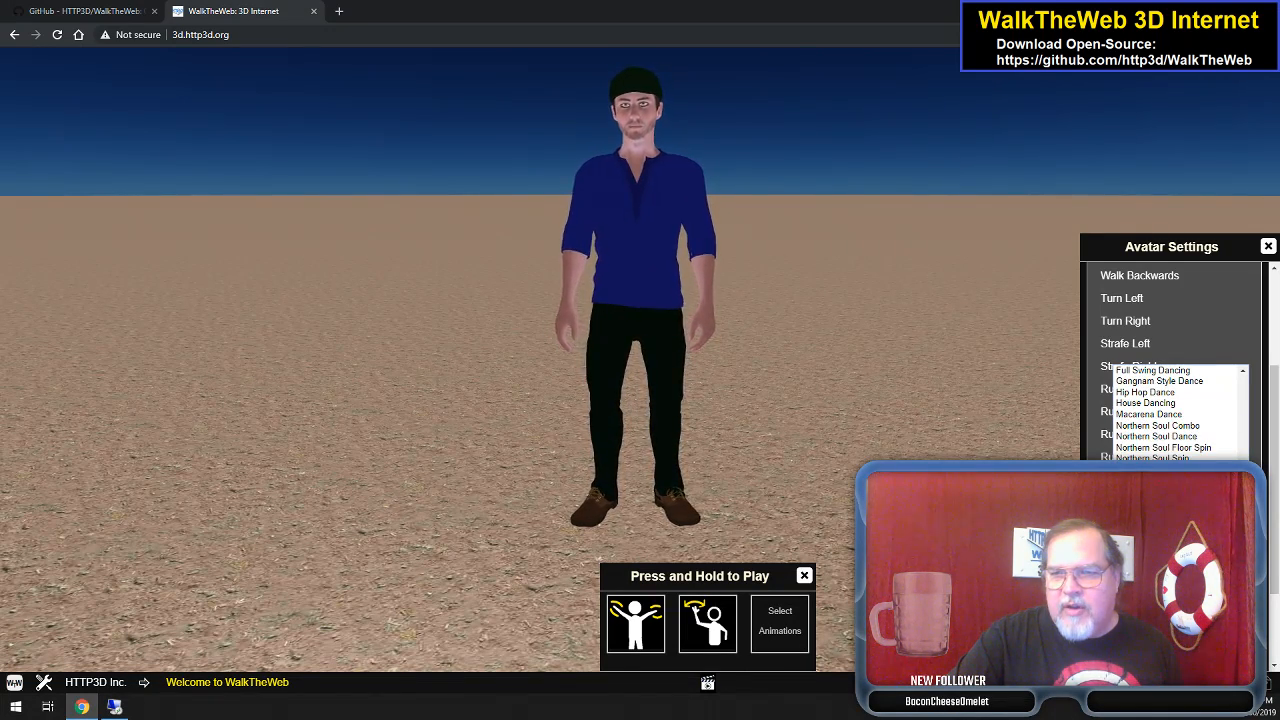
left_click(1170, 381)
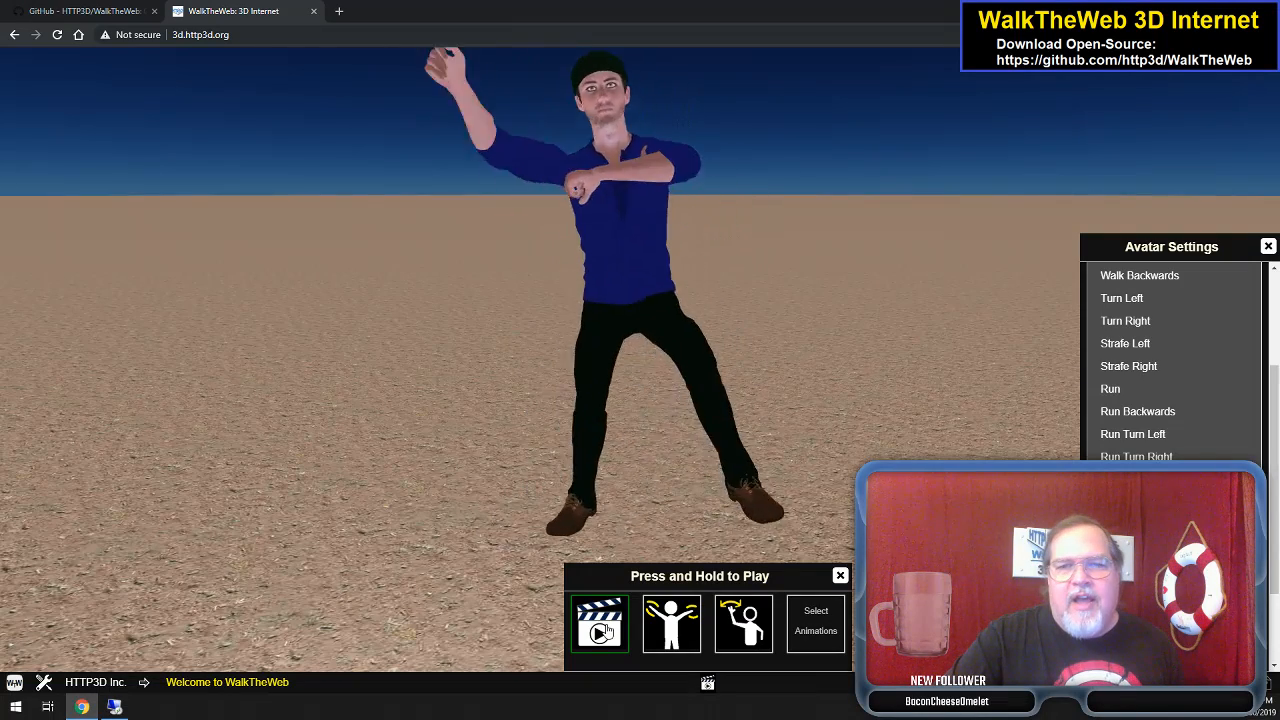
scroll(1190, 410, "down", 2)
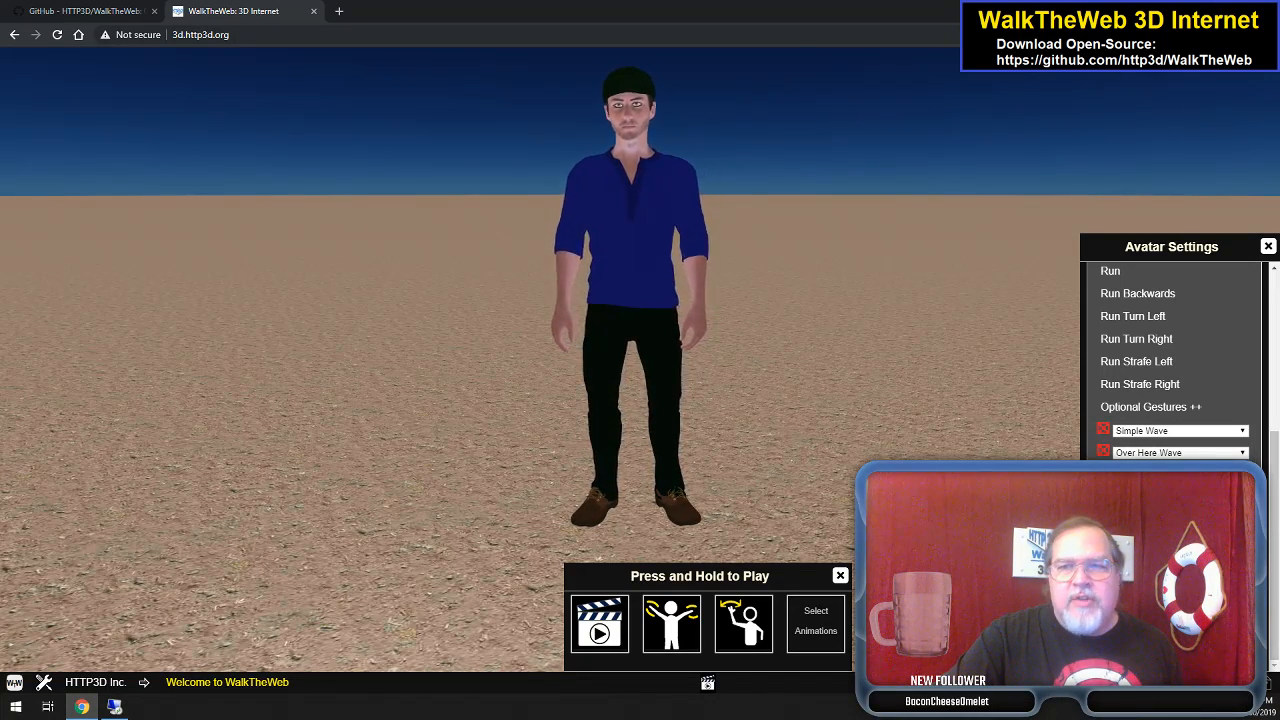
left_click(1172, 640)
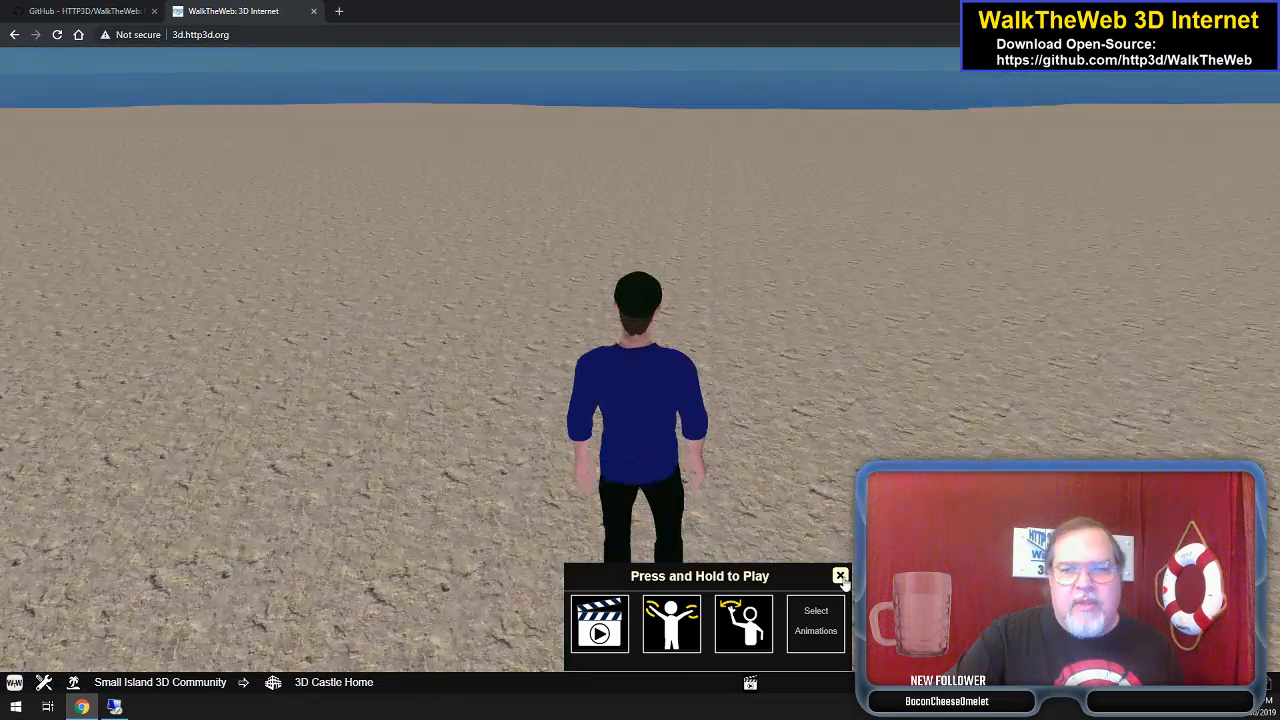
- Close the gesture panel and walk the avatar out the castle doorway to the road
left_click(840, 577)
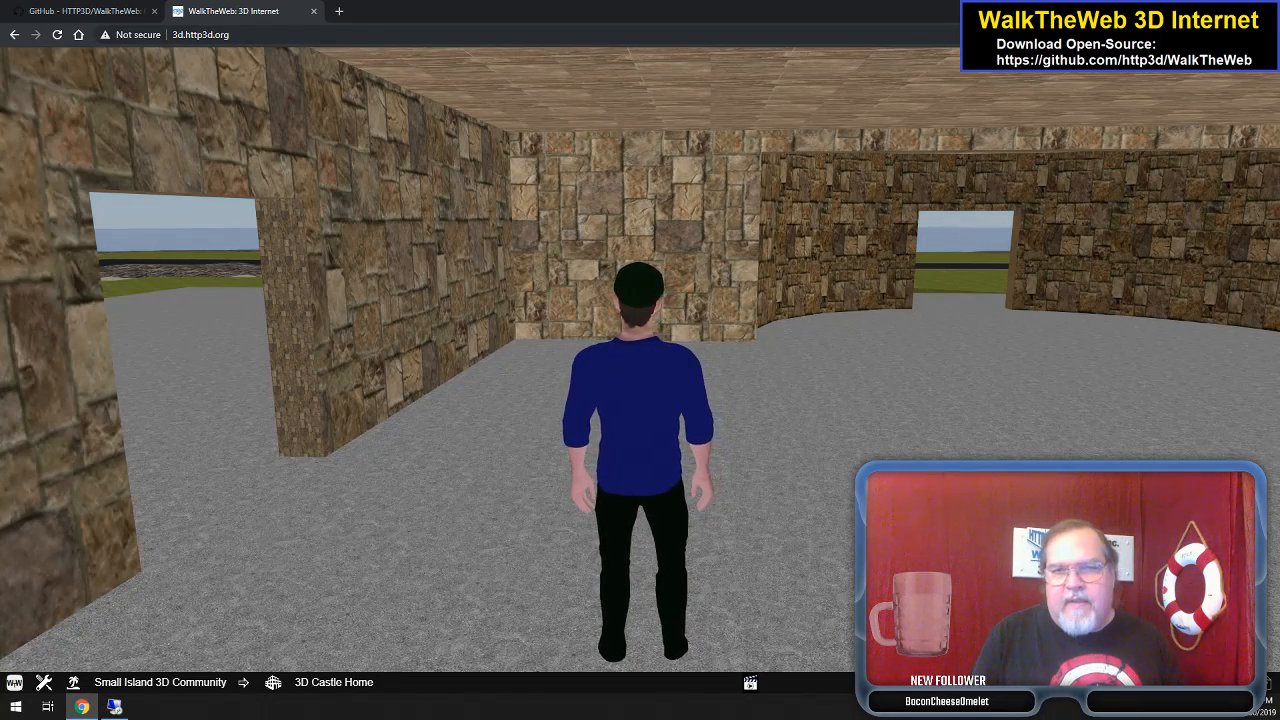
key("Right")
key("Up")
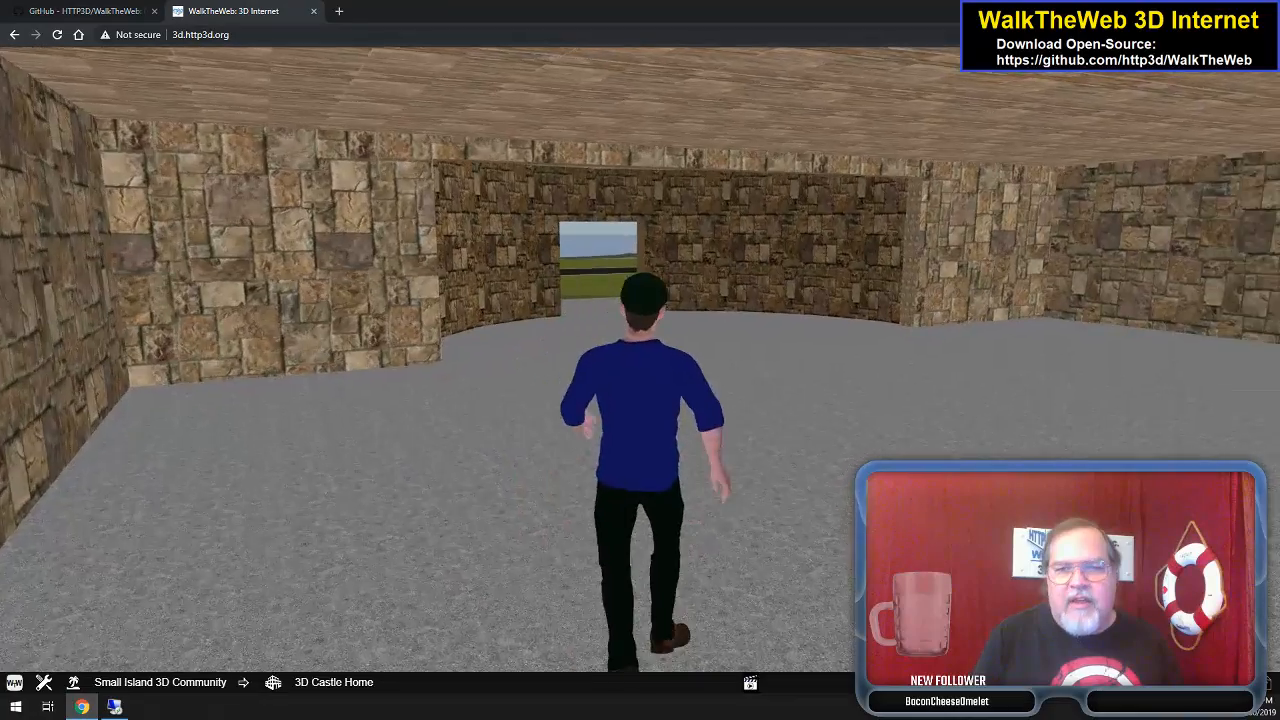
key("Up")
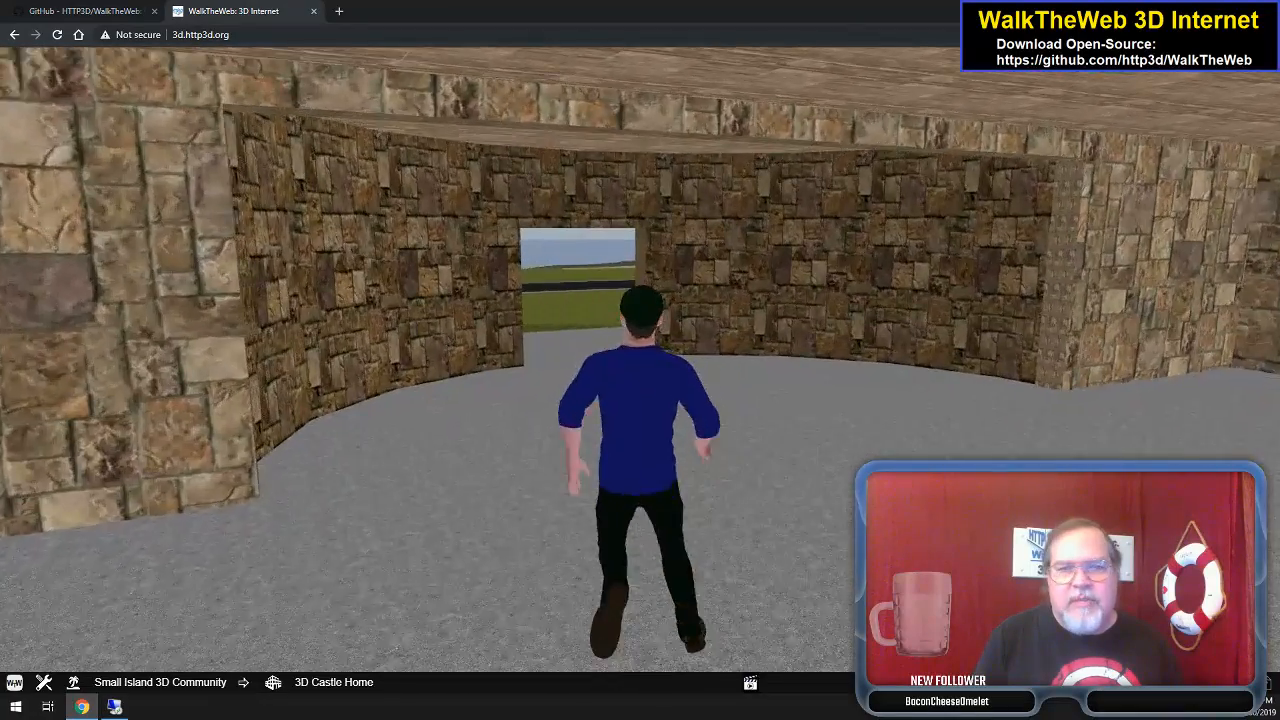
key("Up")
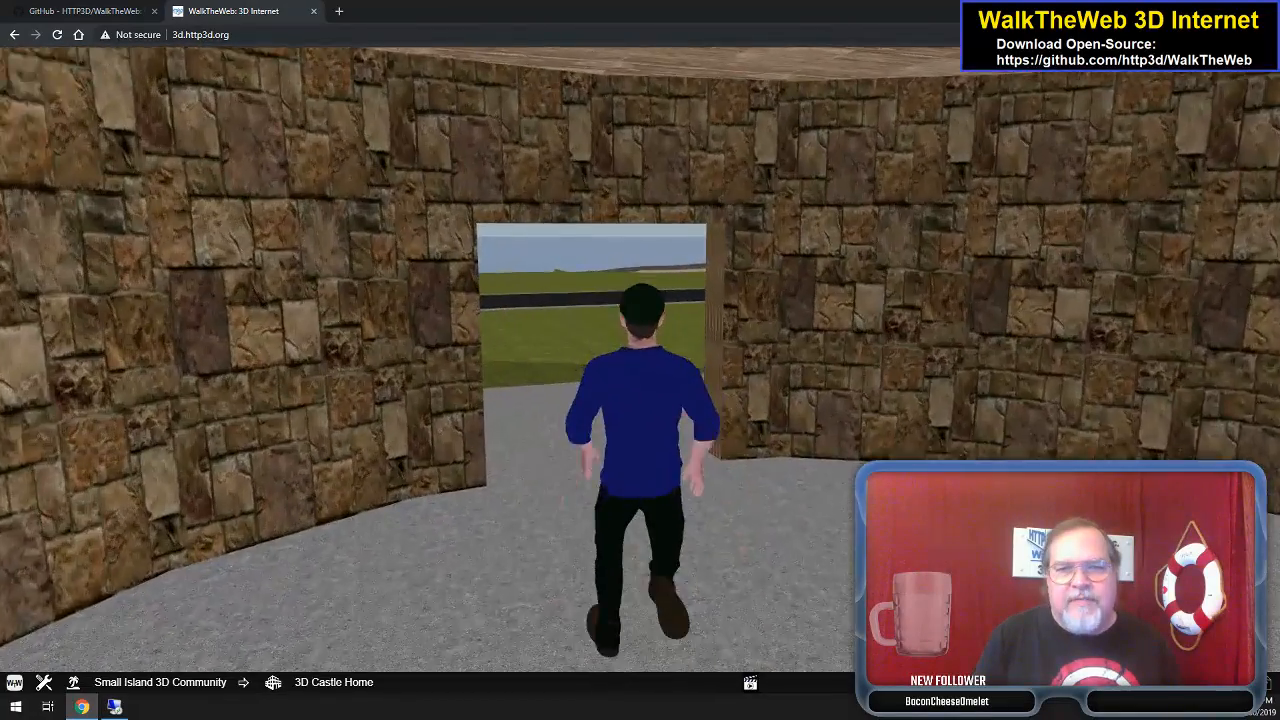
key("Up")
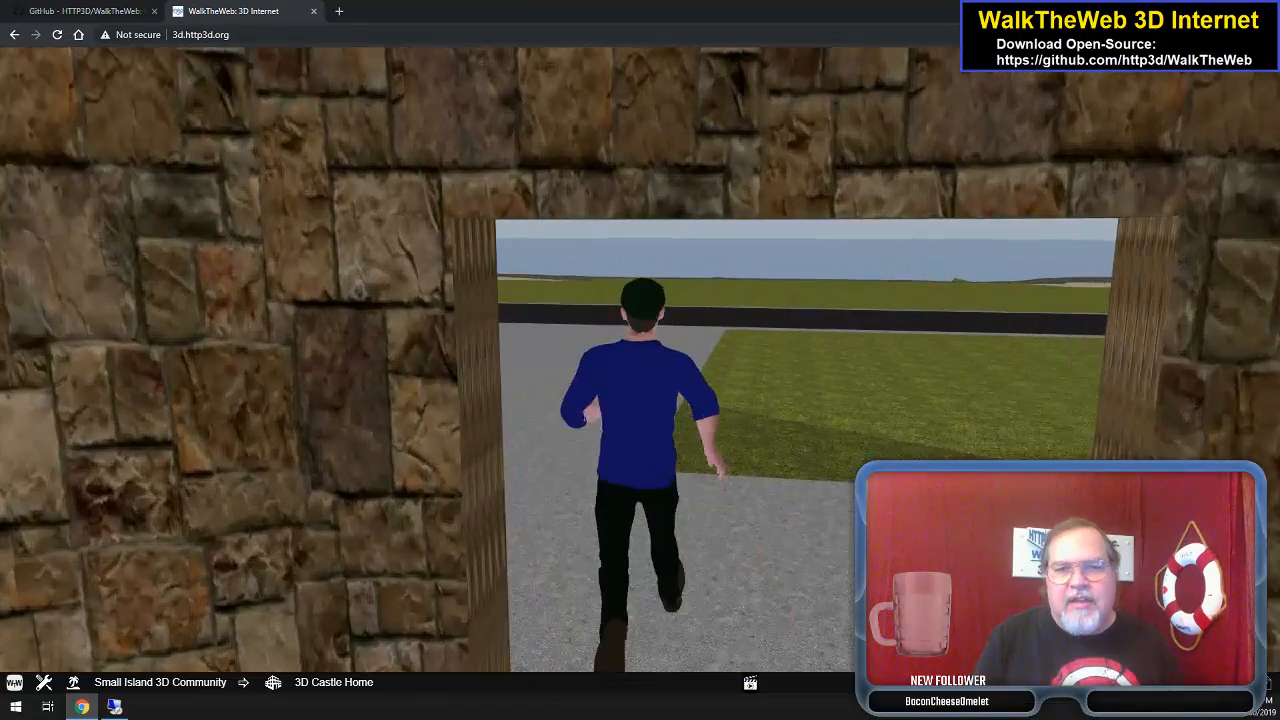
key("Up")
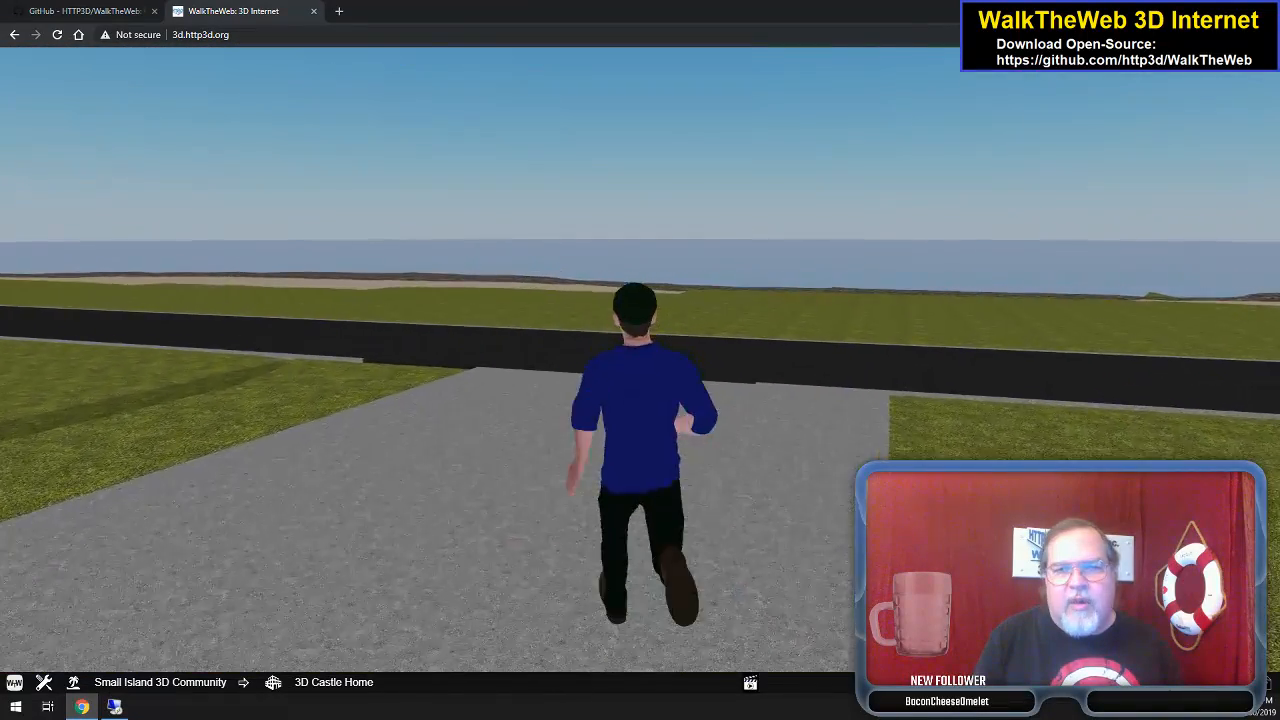
key("Up")
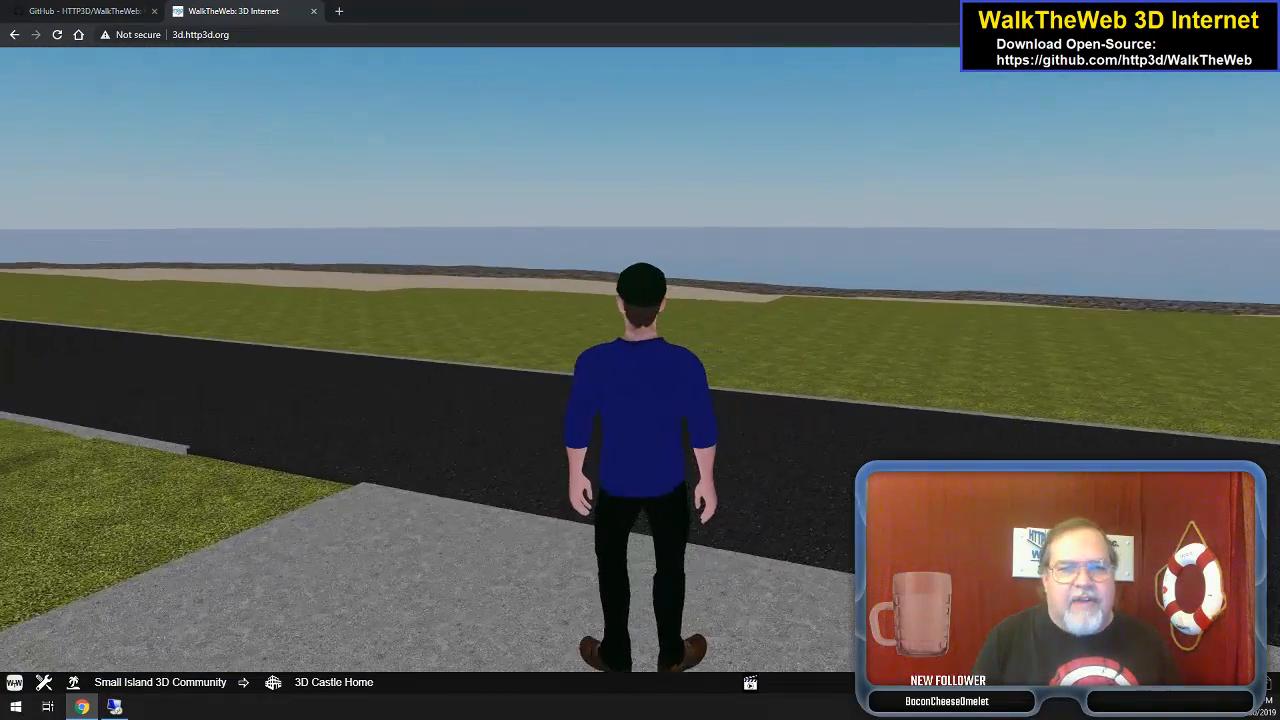
- Turn the avatar back to face the round stone tower and arches
key("Left")
key("Up")
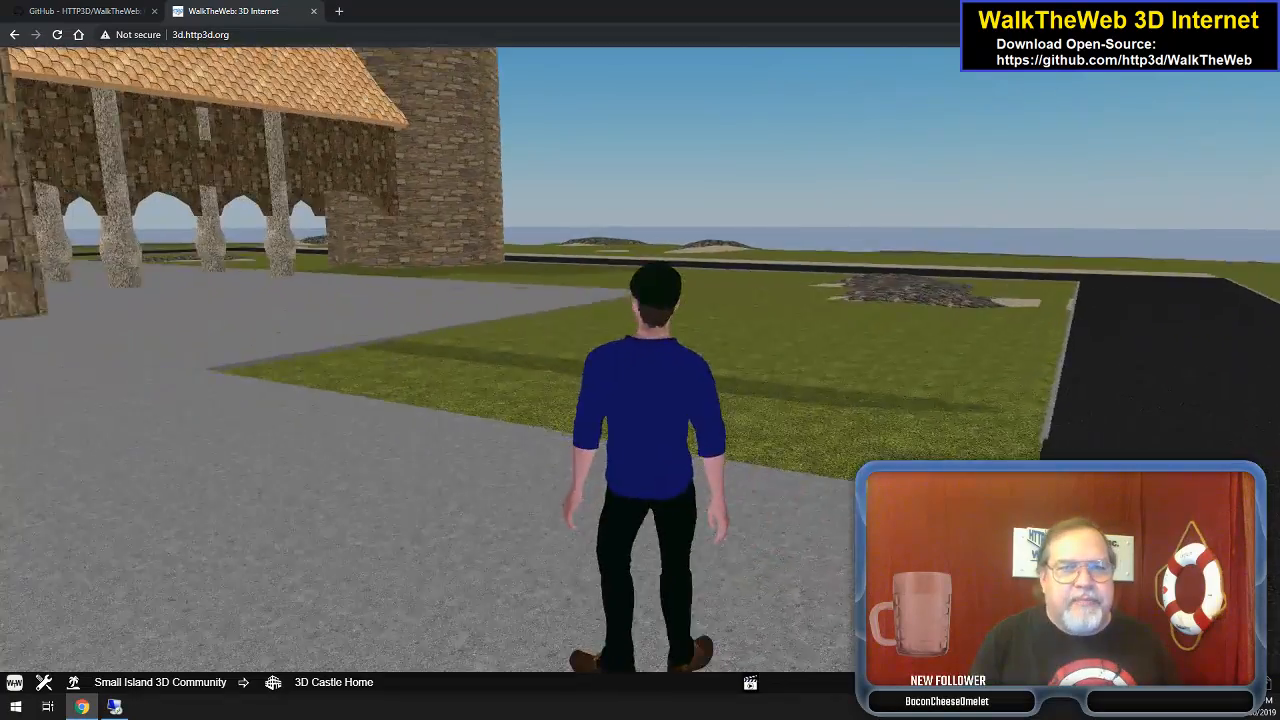
key("Left")
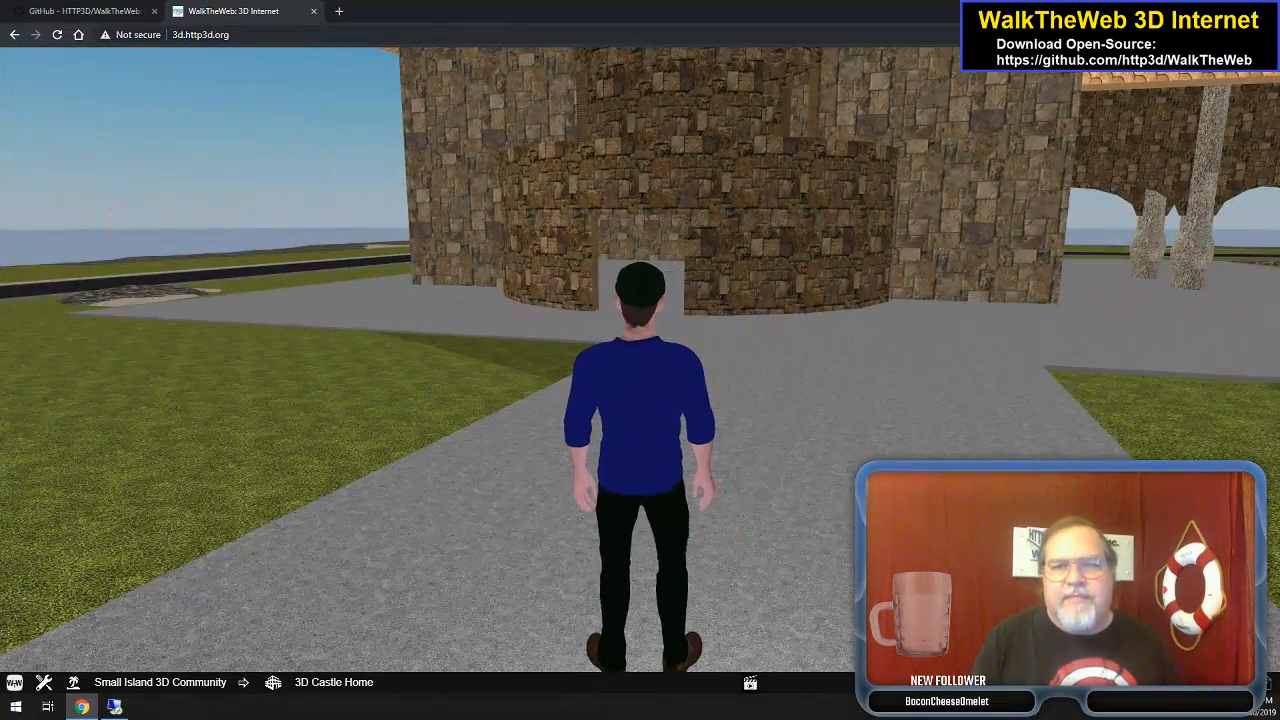
key("Right")
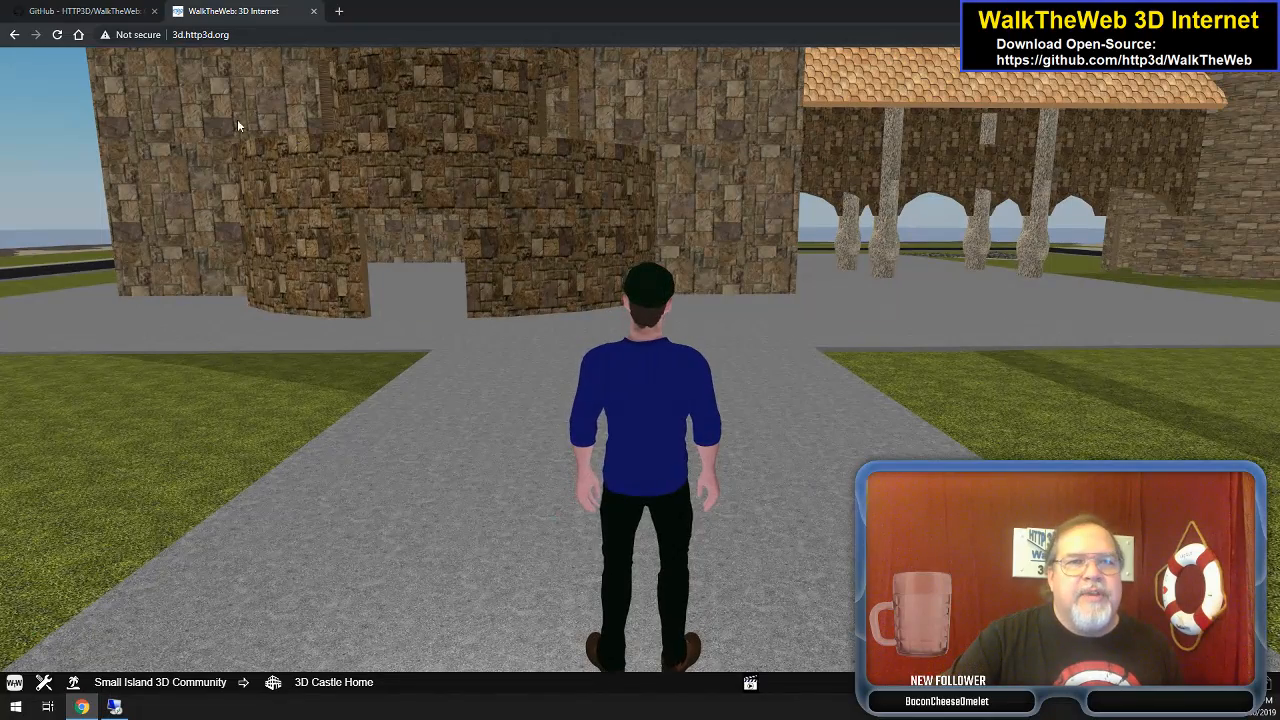